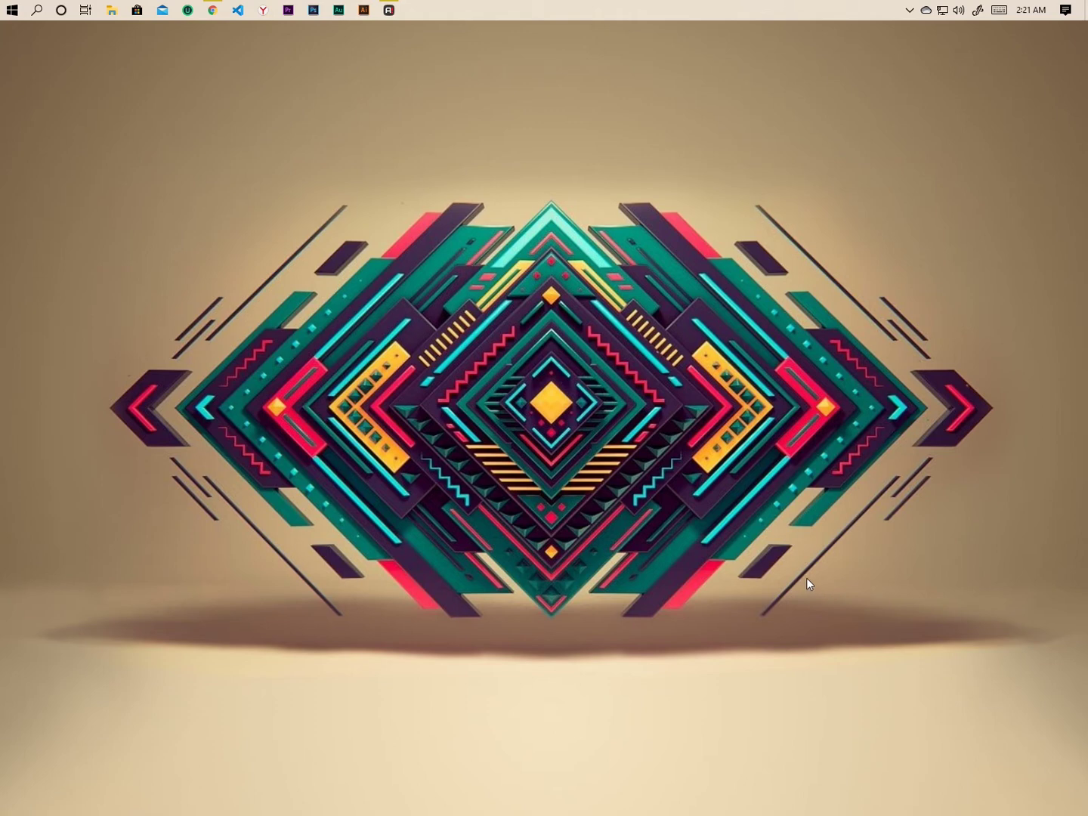
Switch to Chrome and open the UnseenGadgets YouTube channel page to examine its logo
left_click(212, 10)
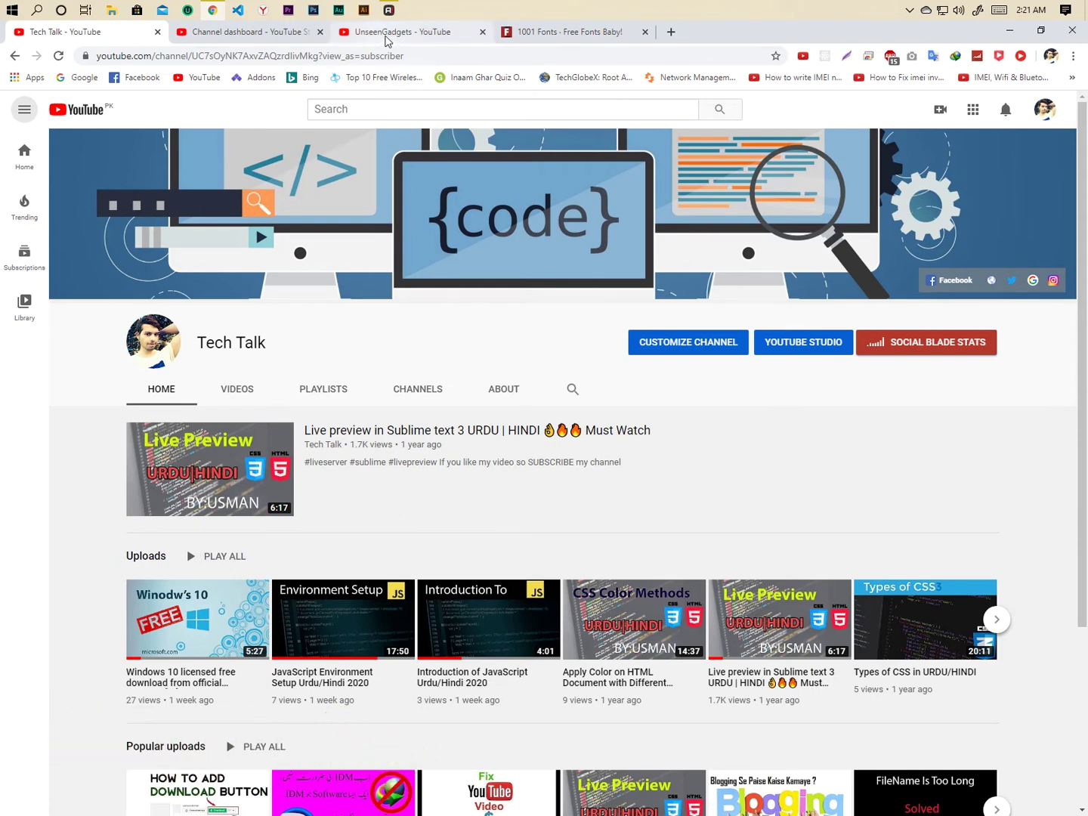
left_click(387, 38)
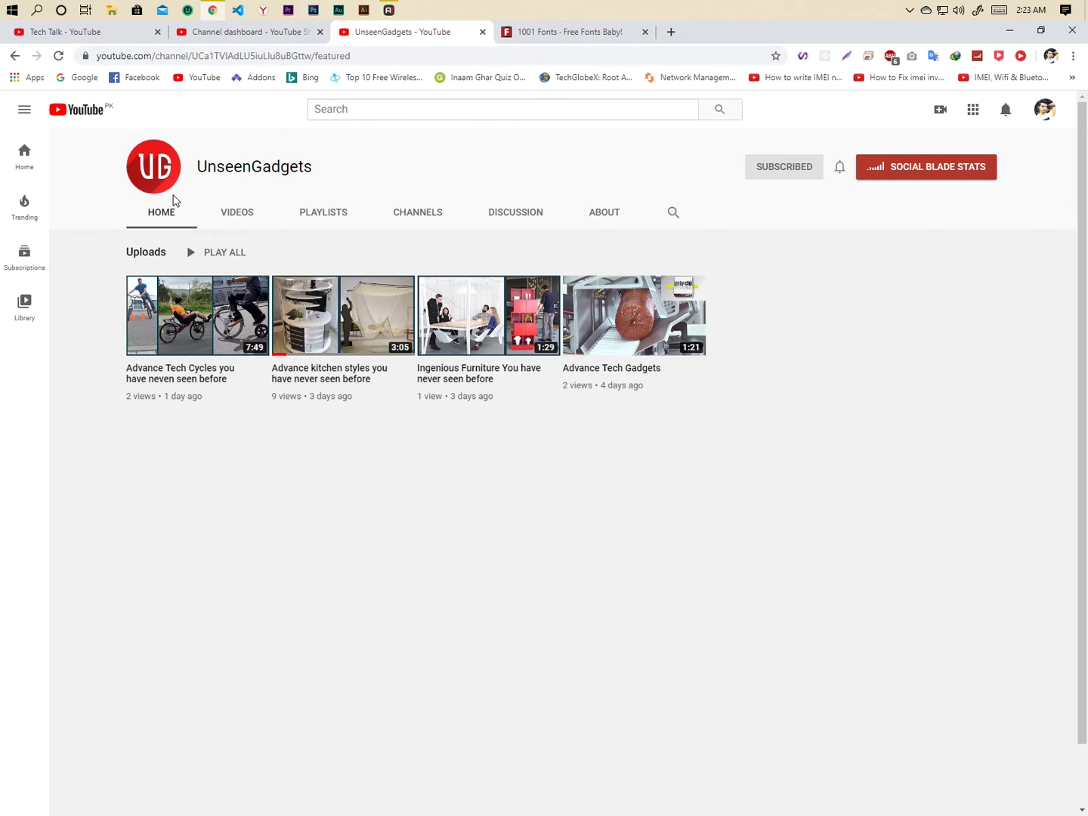
Switch to Photoshop, create a new 600 by 600 pixel document with a white background, and unlock its background layer
left_click(11, 9)
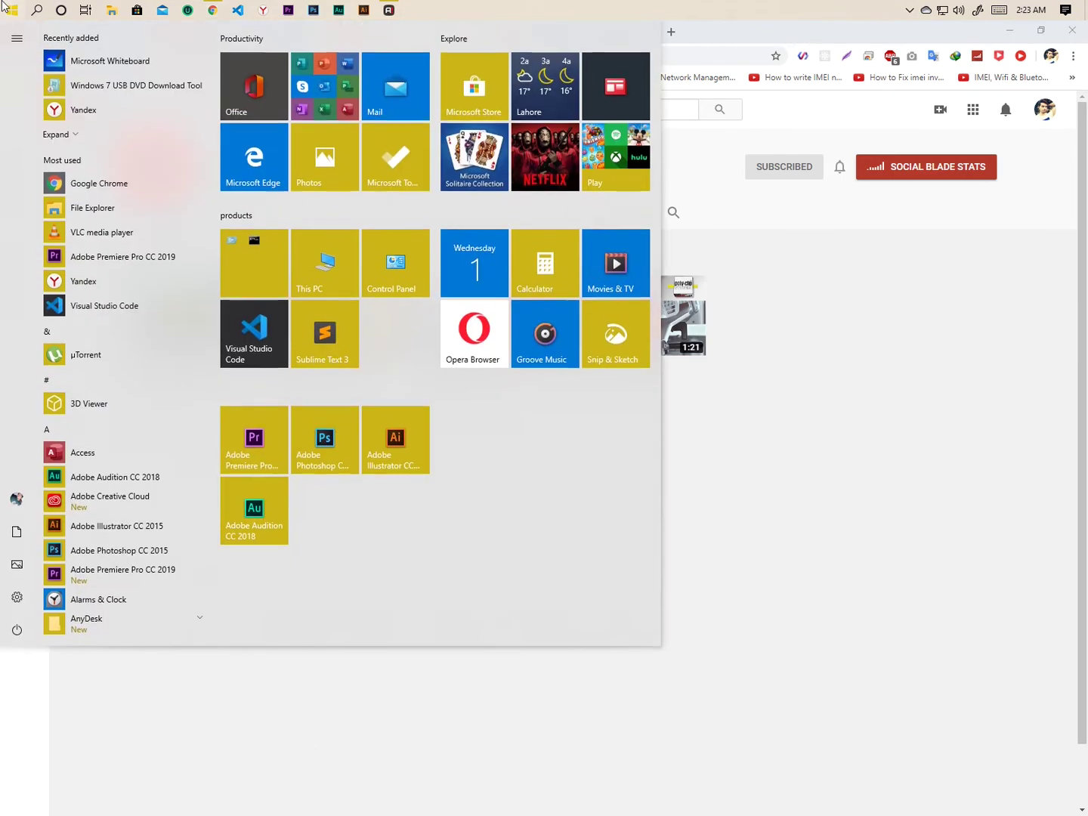
left_click(311, 445)
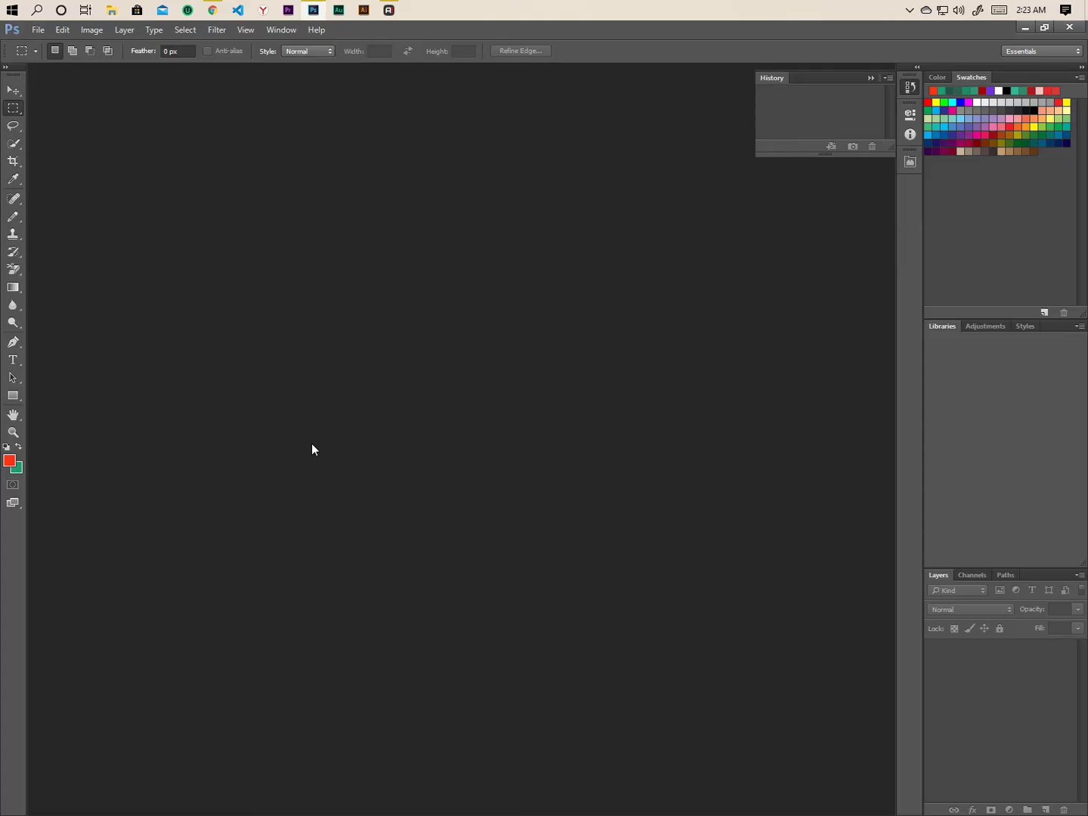
left_click(33, 32)
left_click(38, 47)
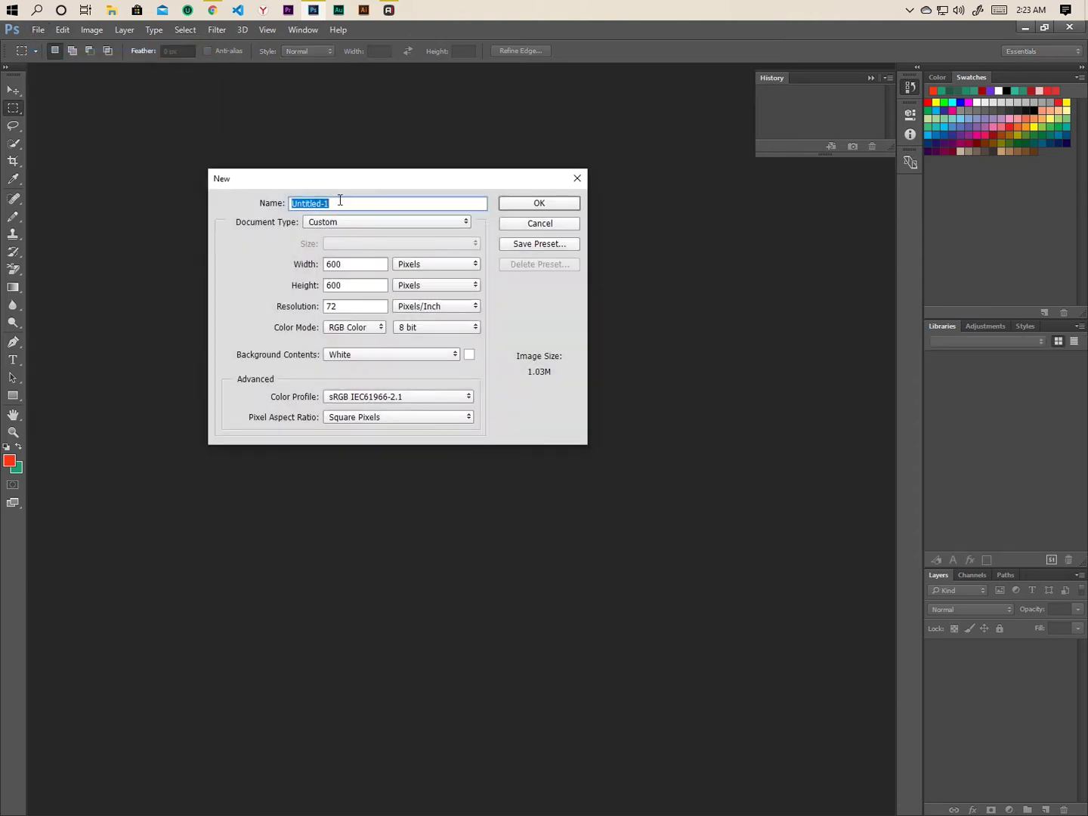
left_click(340, 200)
left_click_drag(340, 181, 350, 183)
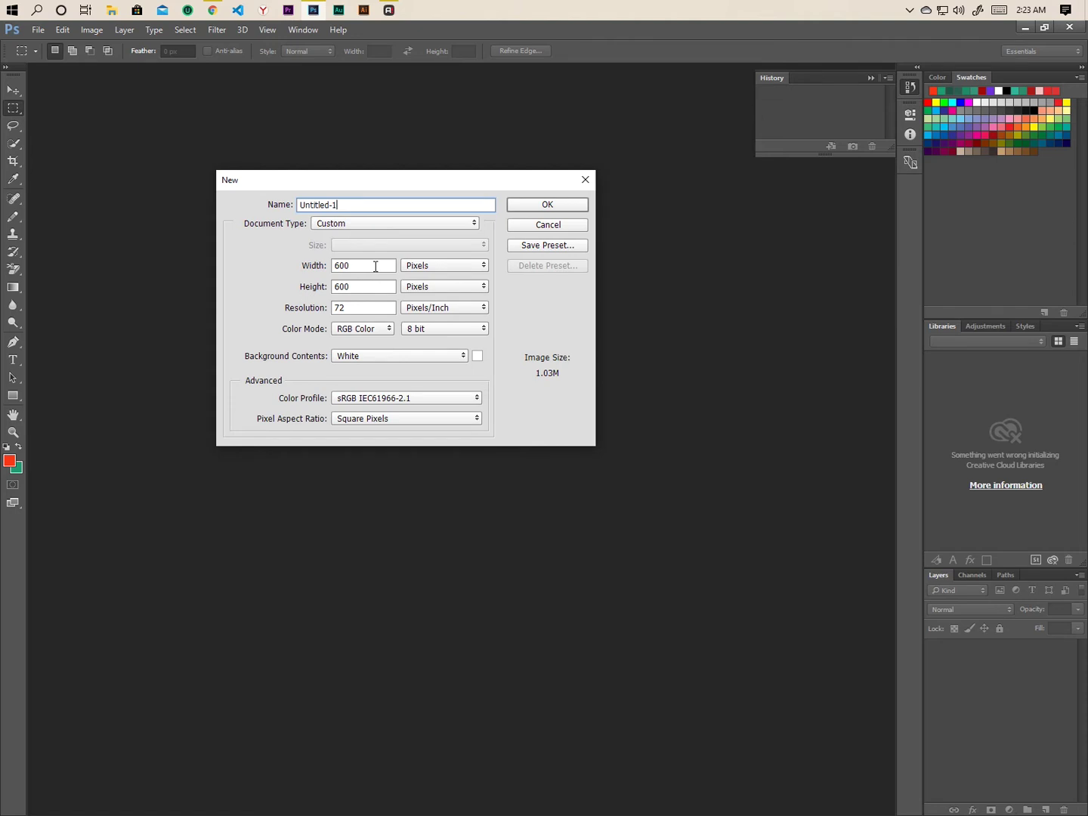
left_click(436, 268)
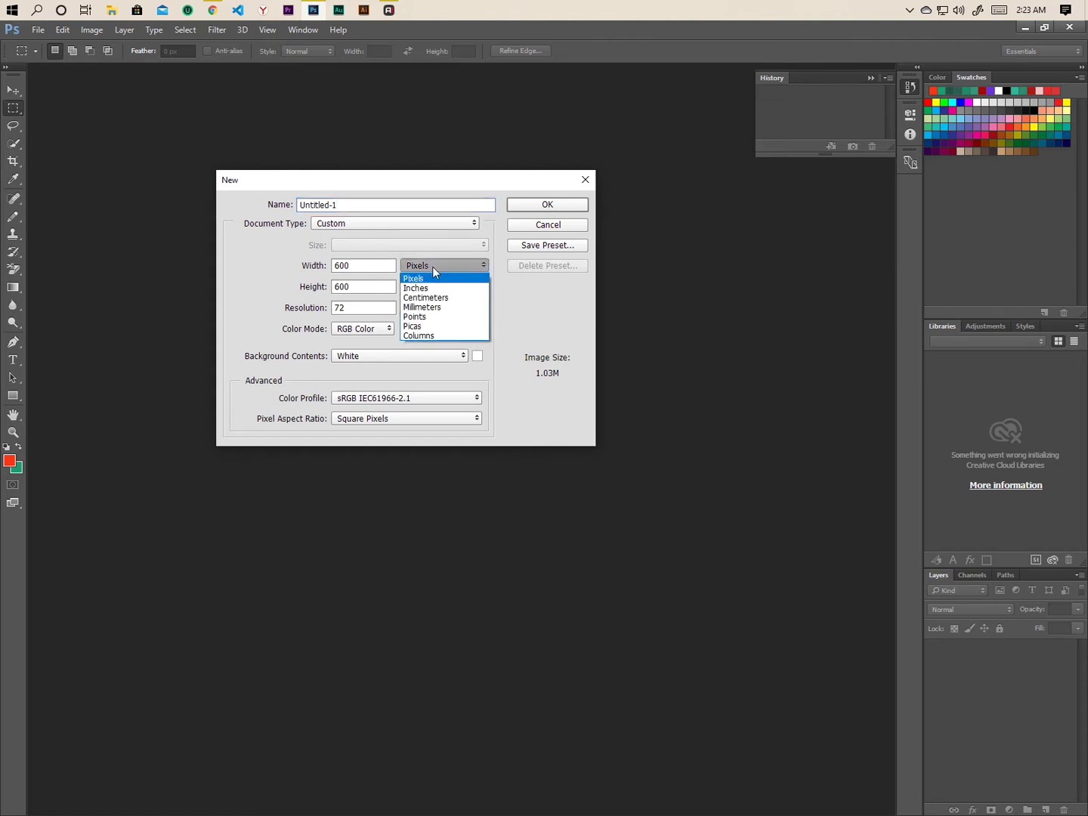
left_click(442, 274)
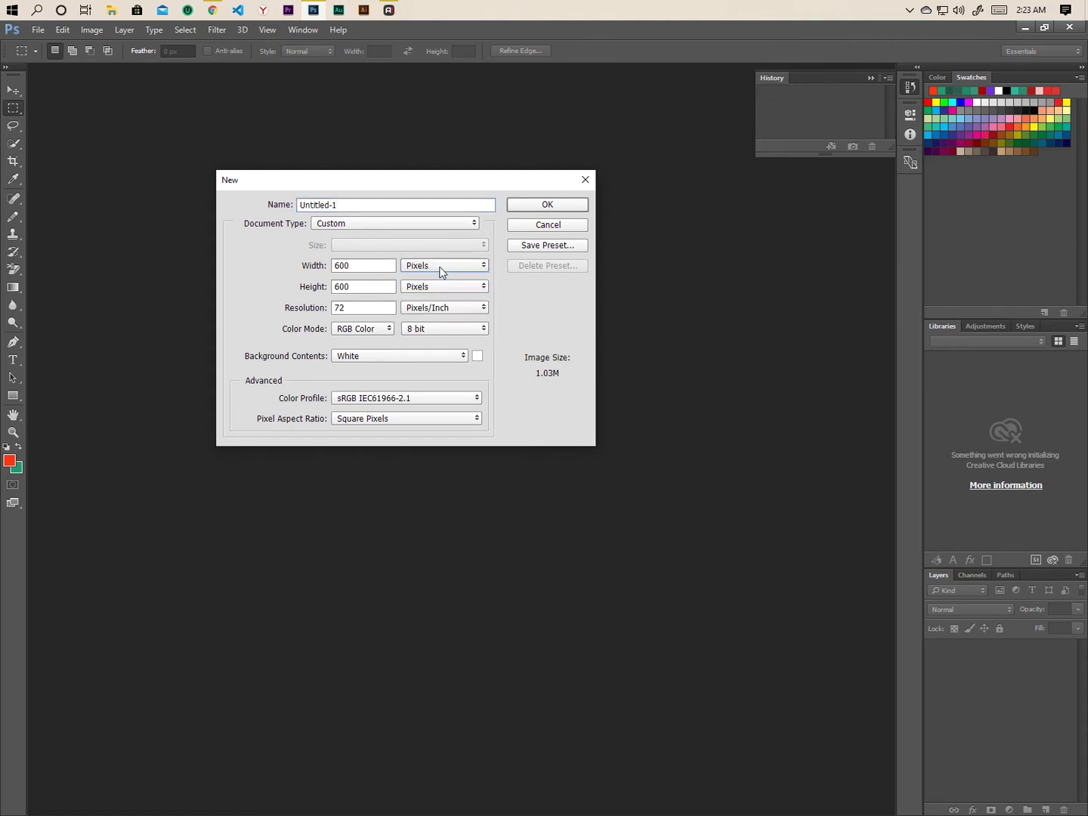
left_click(361, 266)
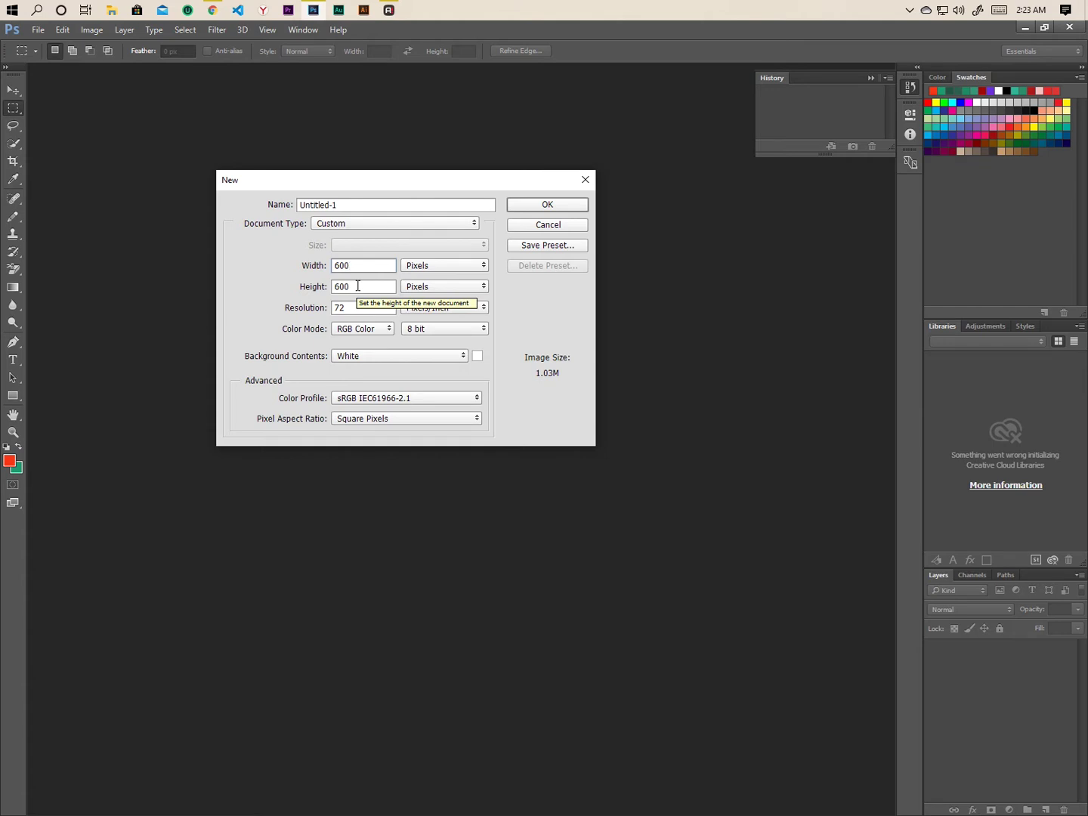
left_click(424, 266)
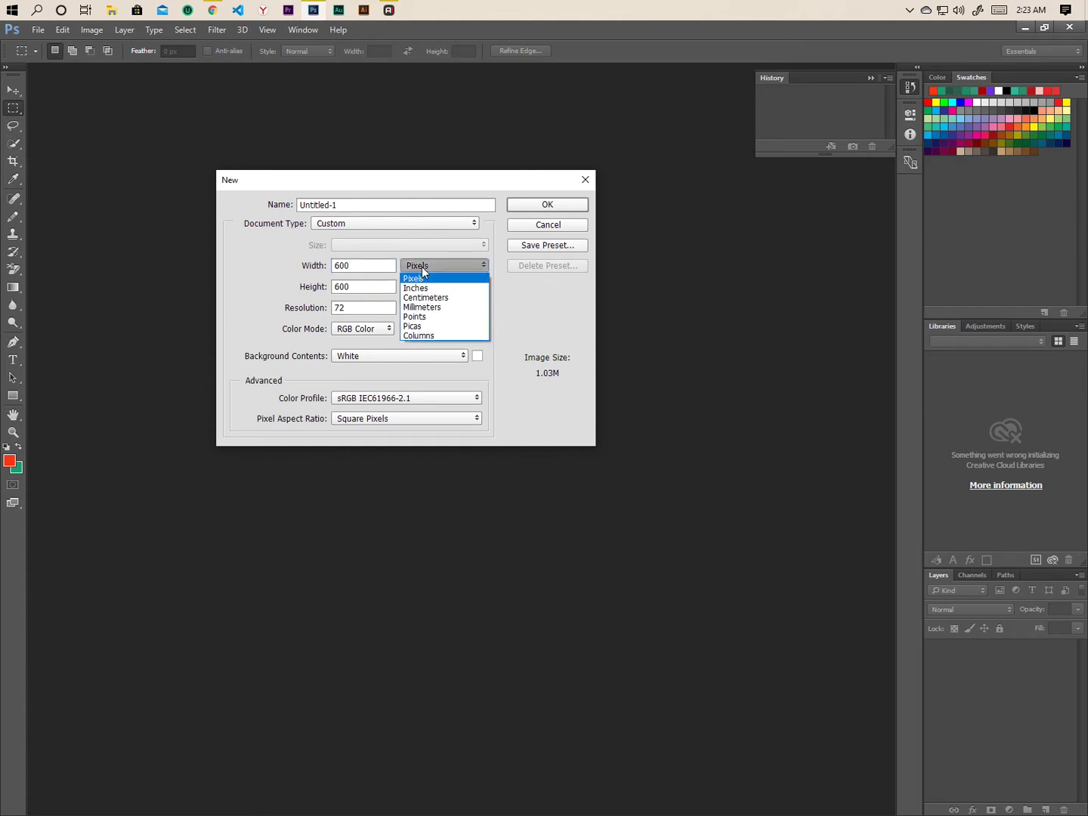
left_click(422, 269)
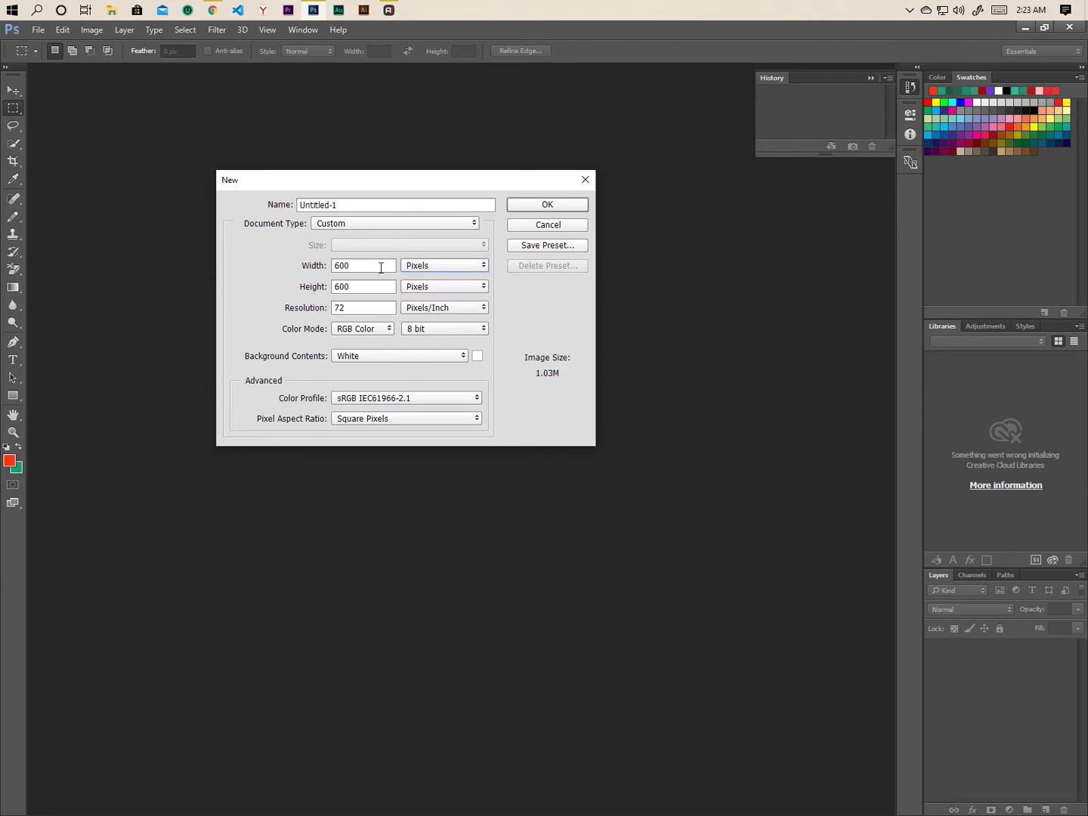
left_click(357, 287)
left_click(520, 204)
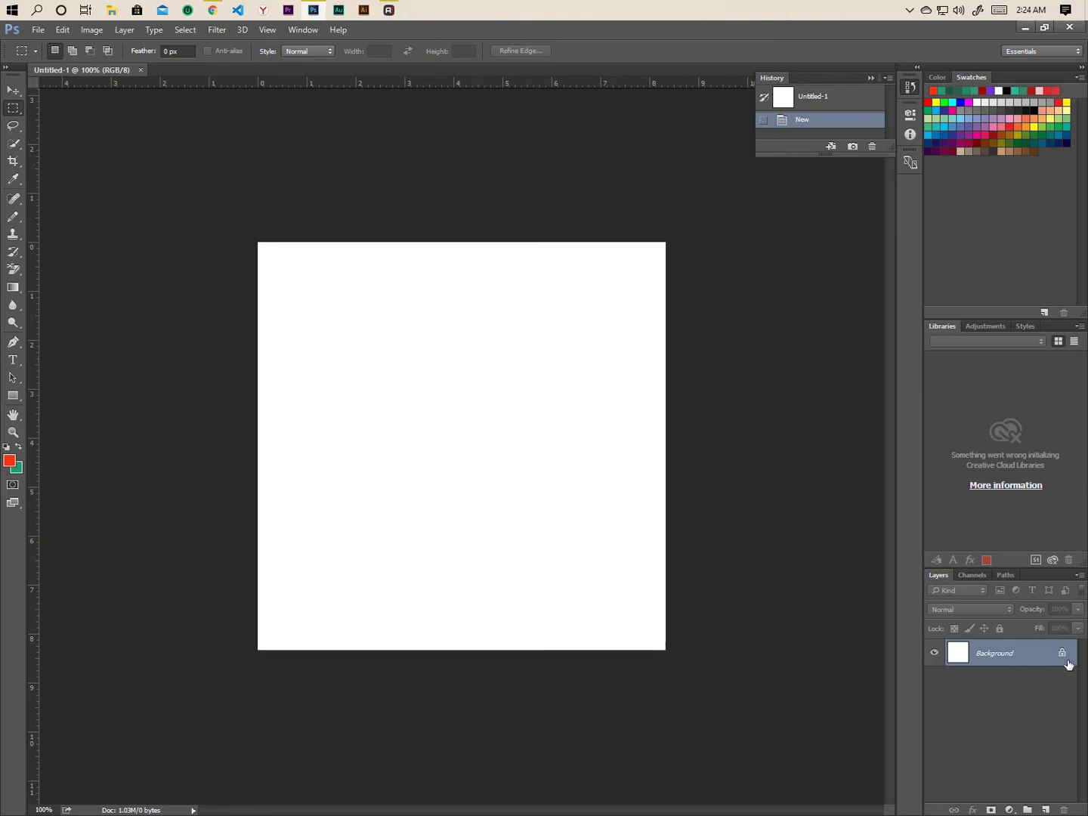
left_click(1063, 654)
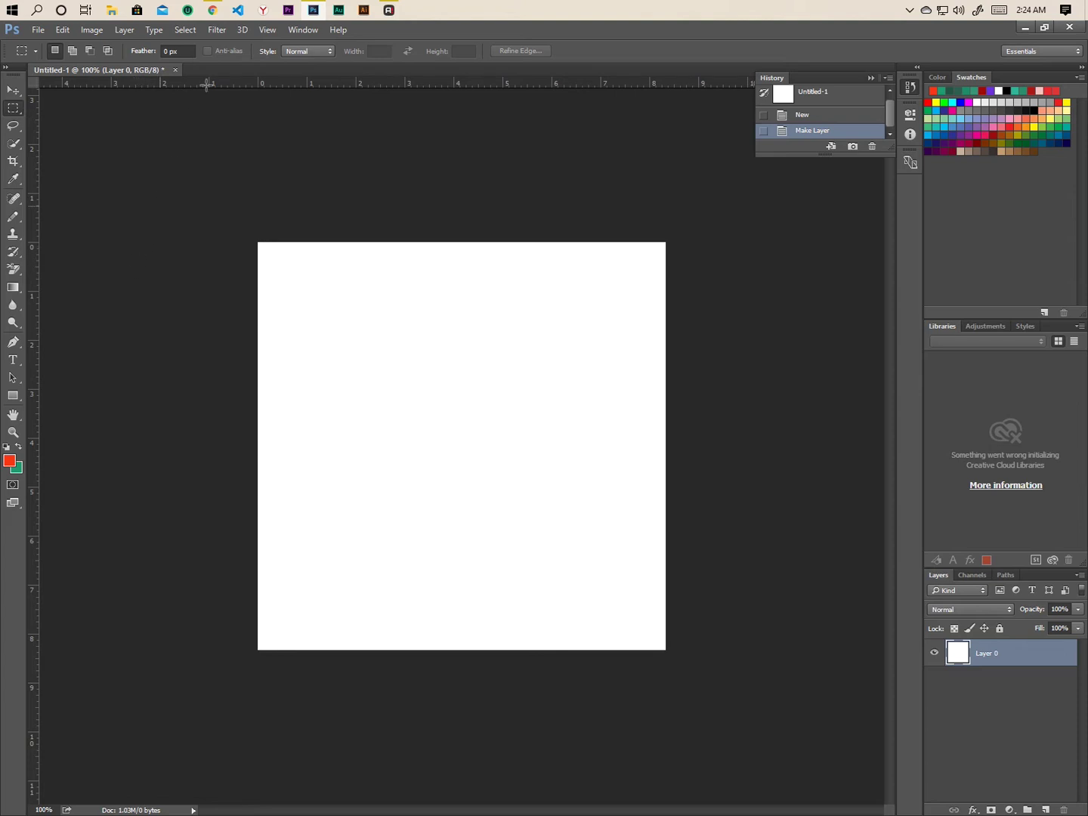
Switch to Chrome and look through the channel's subscriber list in YouTube Studio
left_click(222, 7)
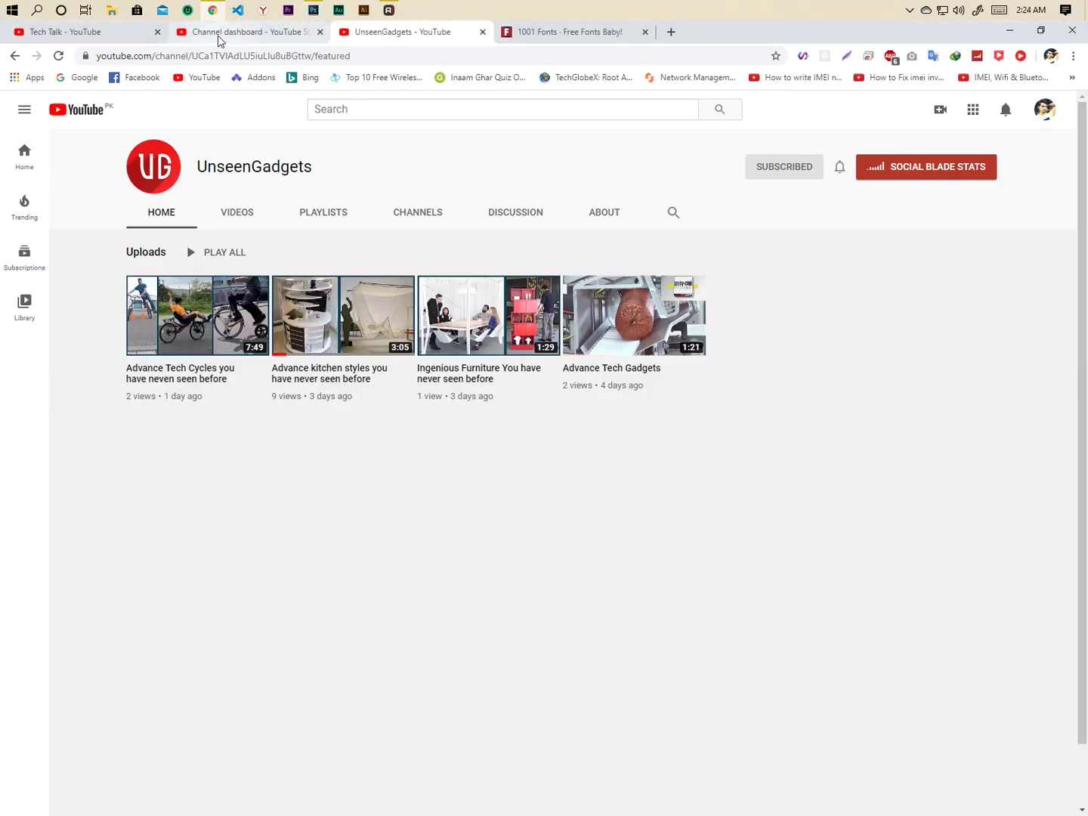
left_click(220, 36)
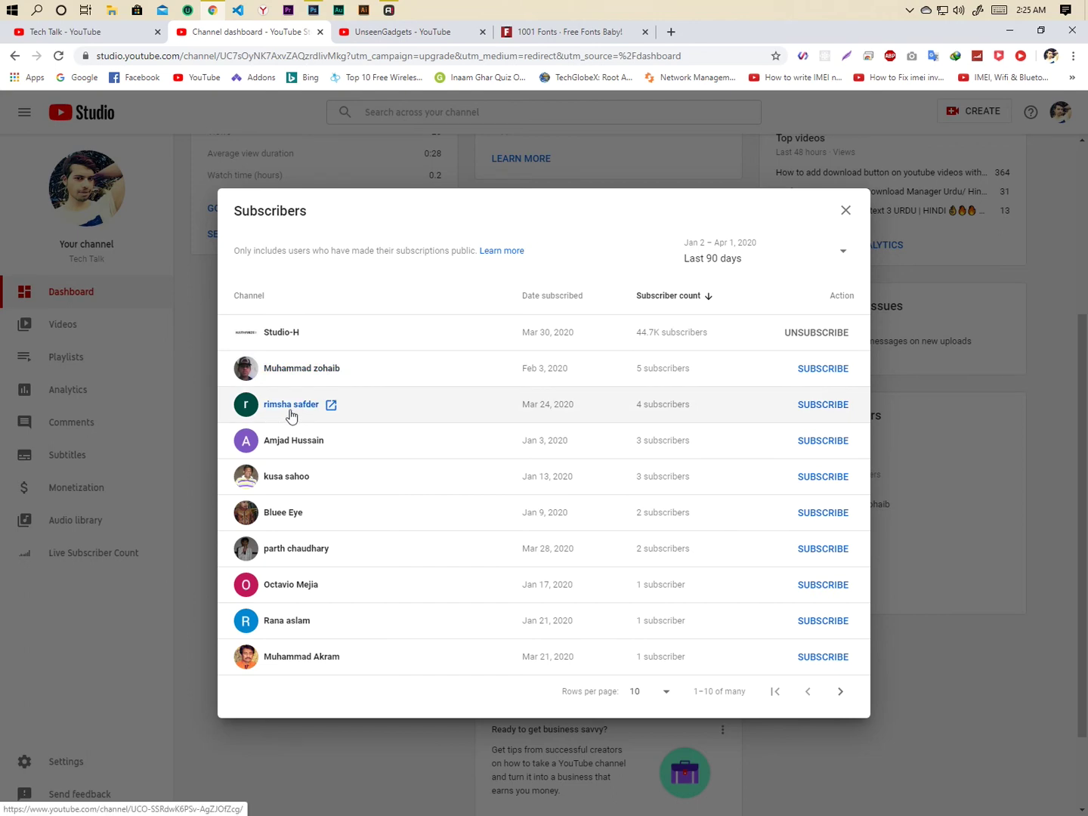
Open the 1001 Fonts site and set the font preview text to RS
left_click(520, 36)
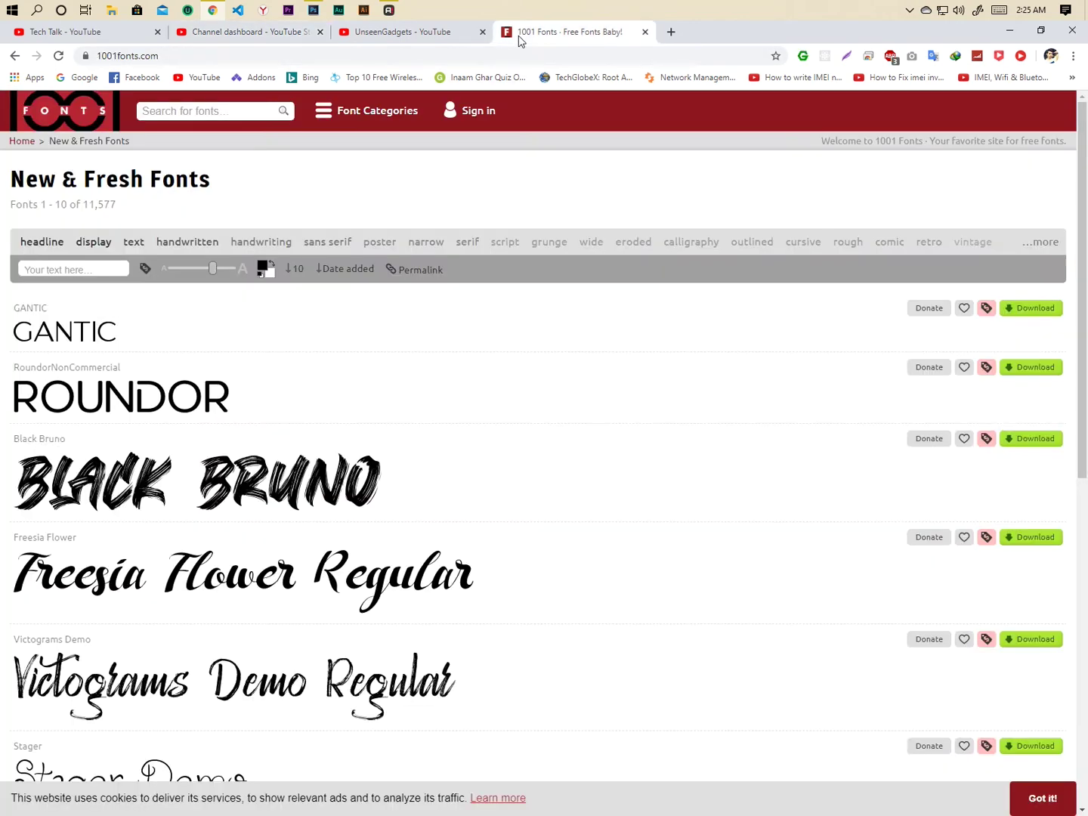
left_click(99, 272)
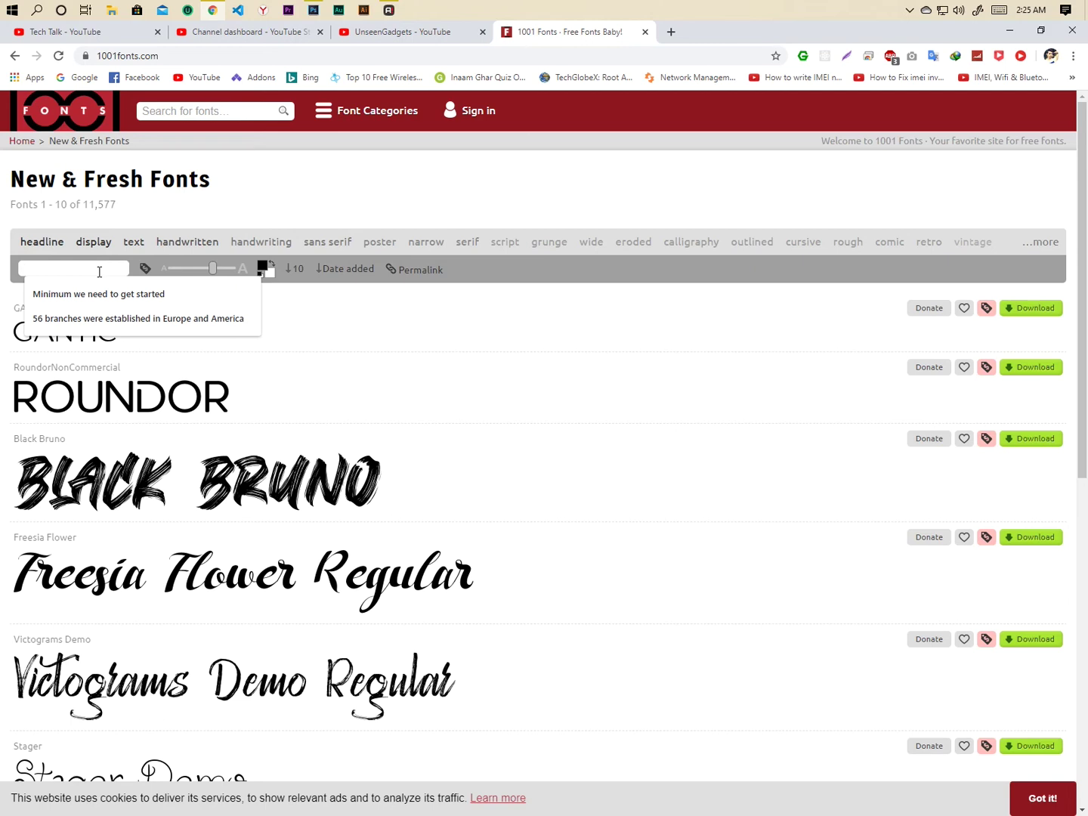
type("Rs")
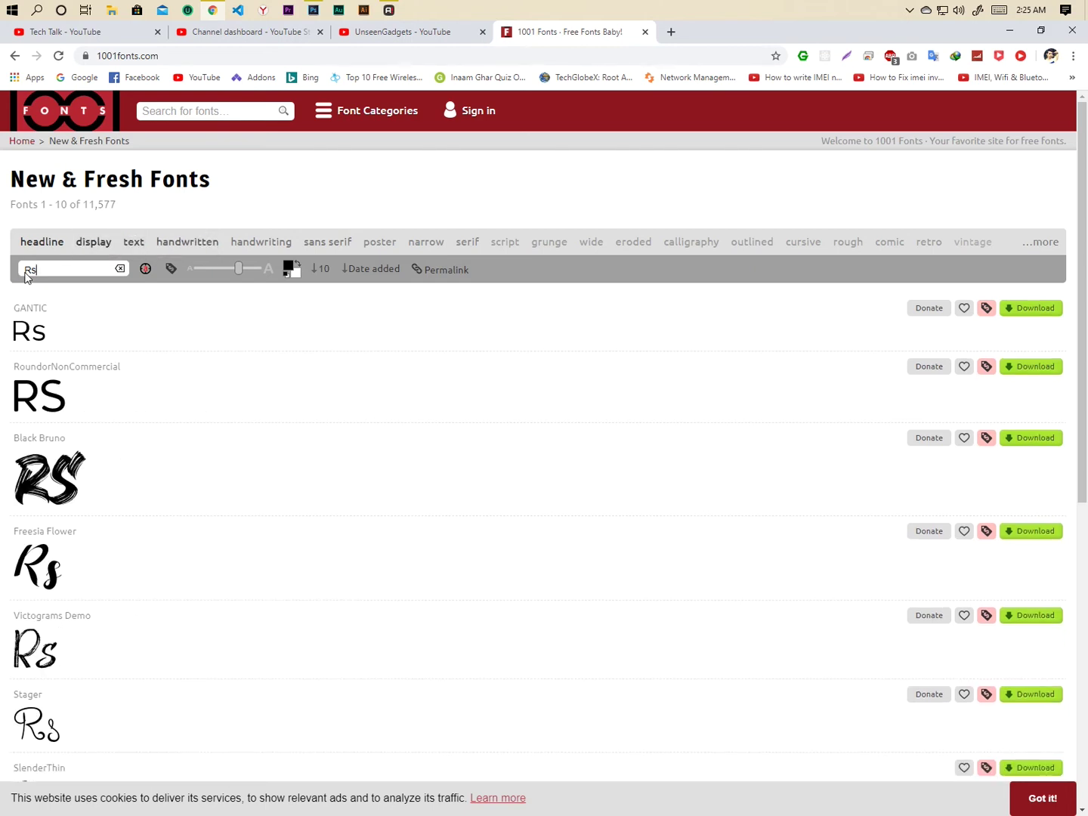
key("BackSpace")
type("S")
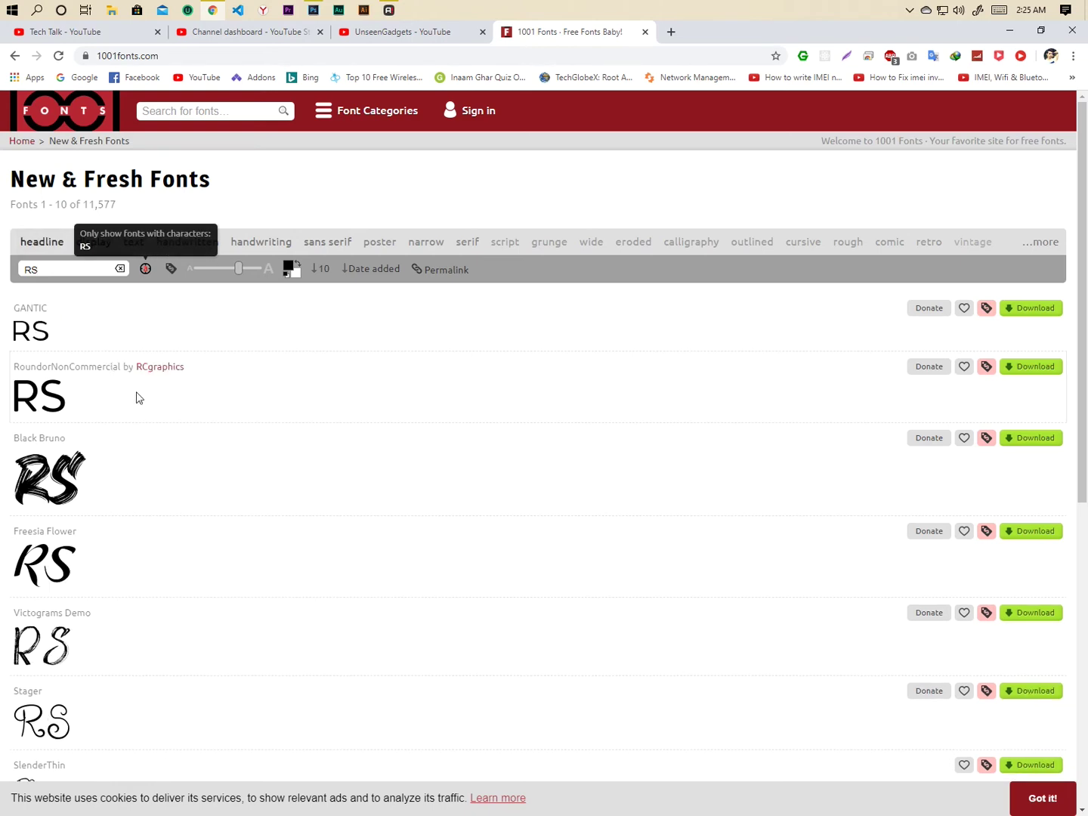
Browse pages 1 to 4 of New & Fresh Fonts, comparing how the RS initials look in each font
scroll(135, 404, "down", 2)
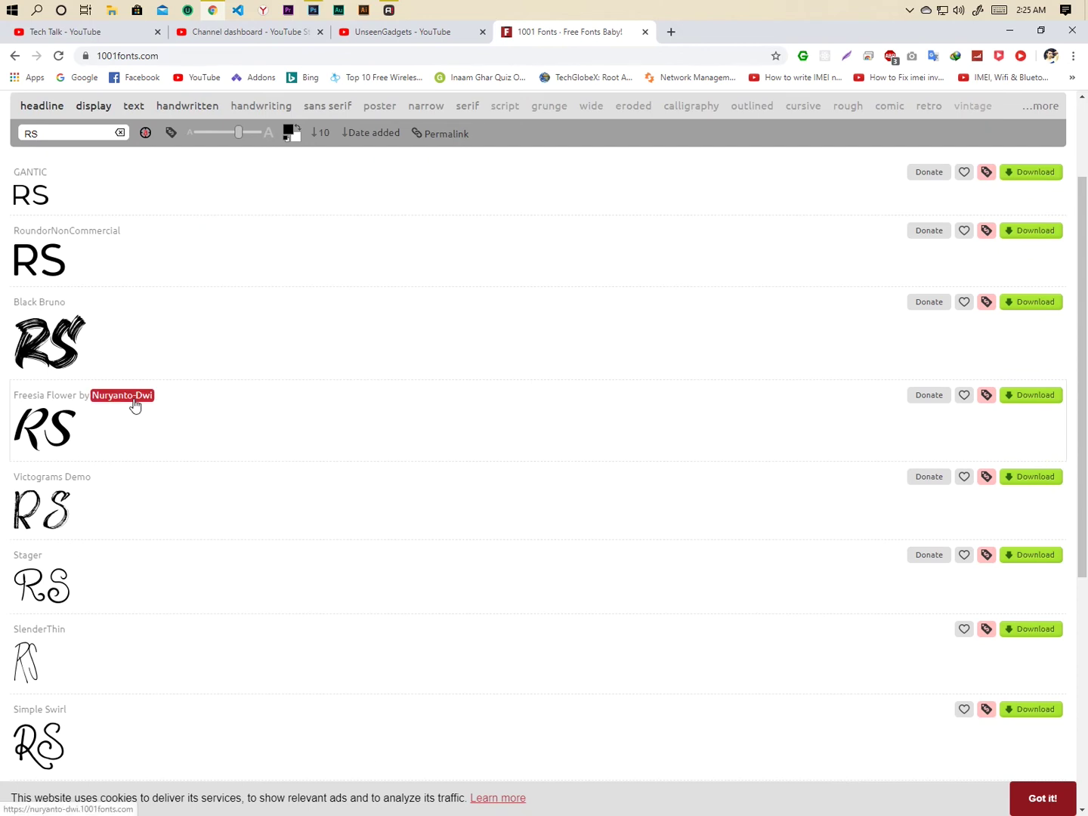
scroll(135, 404, "down", 1)
scroll(134, 405, "down", 2)
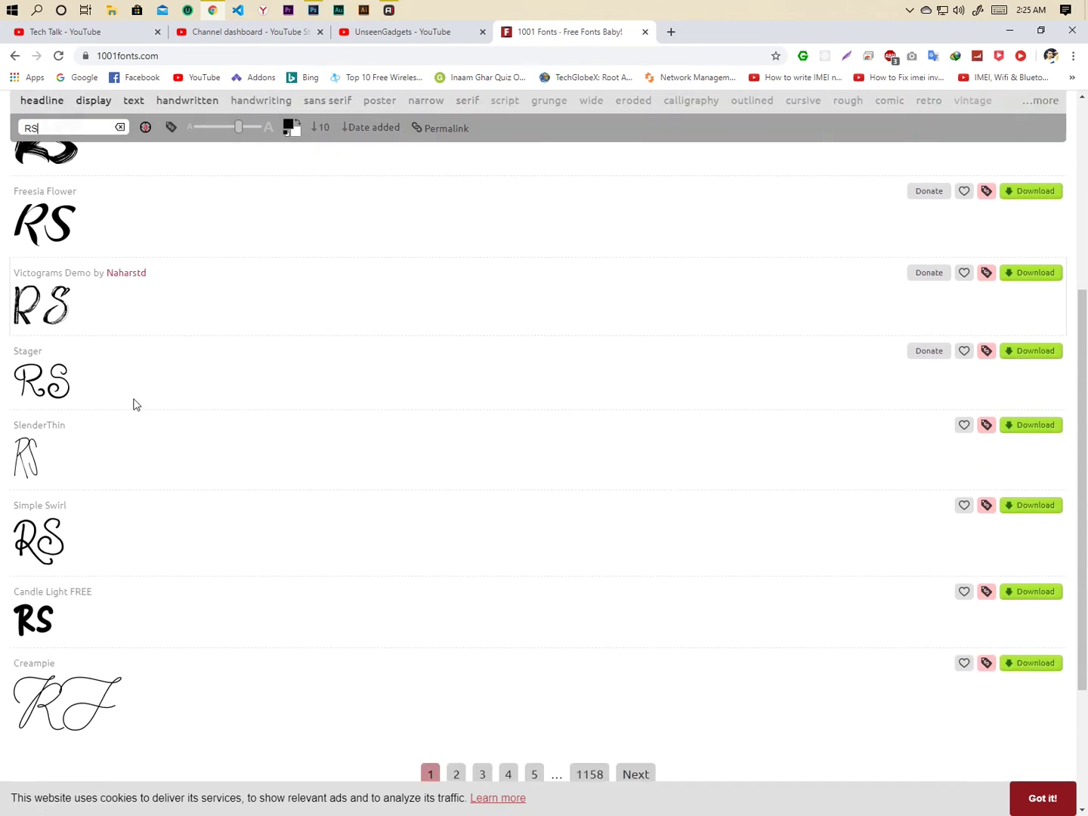
scroll(135, 404, "down", 2)
scroll(134, 404, "up", 7)
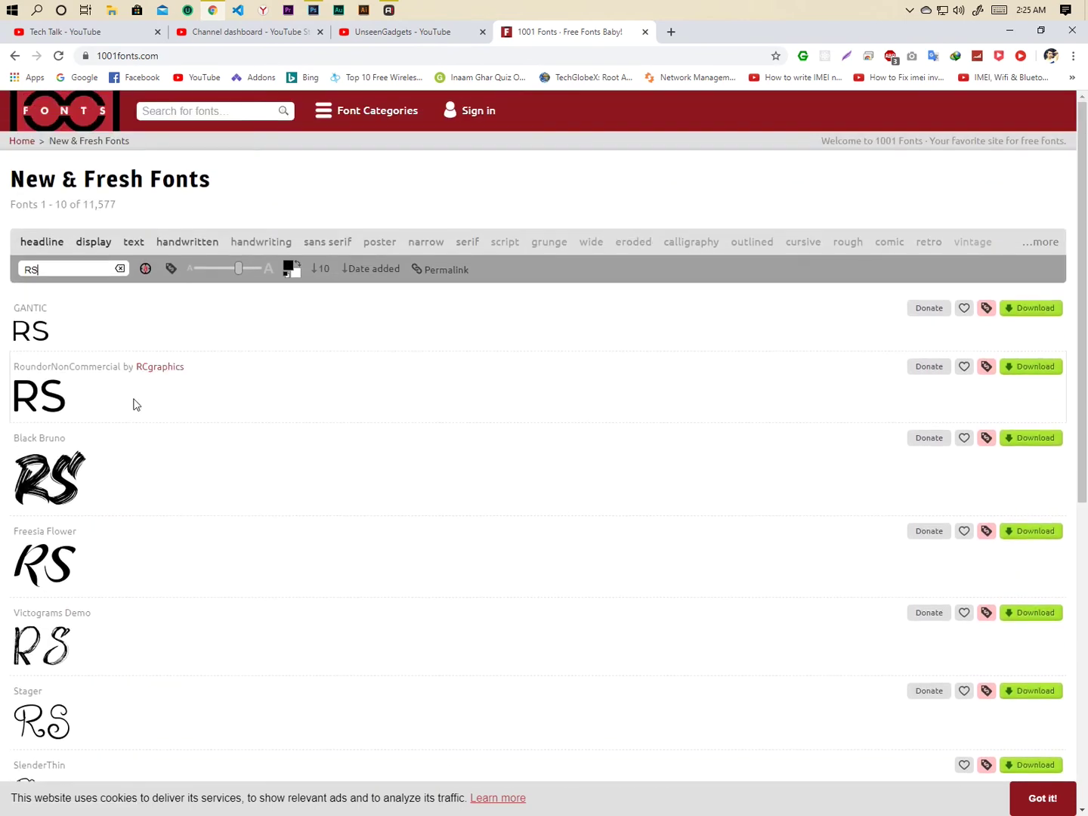
scroll(135, 404, "down", 7)
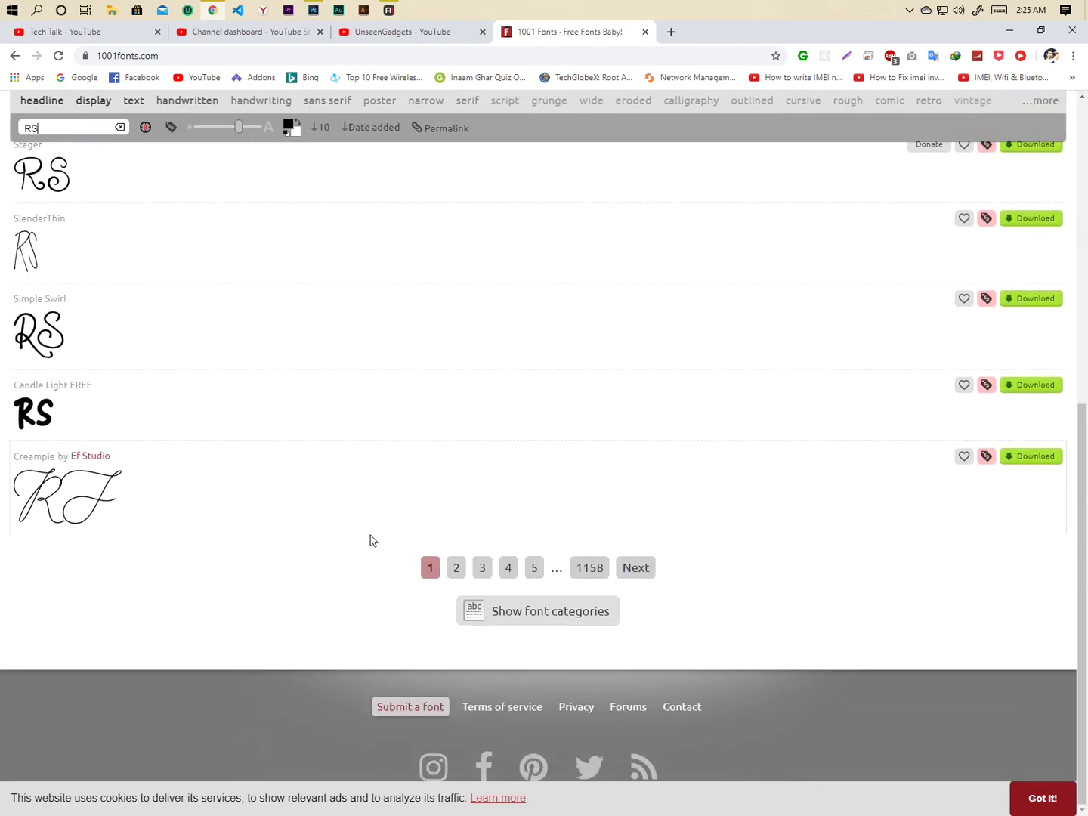
left_click(452, 580)
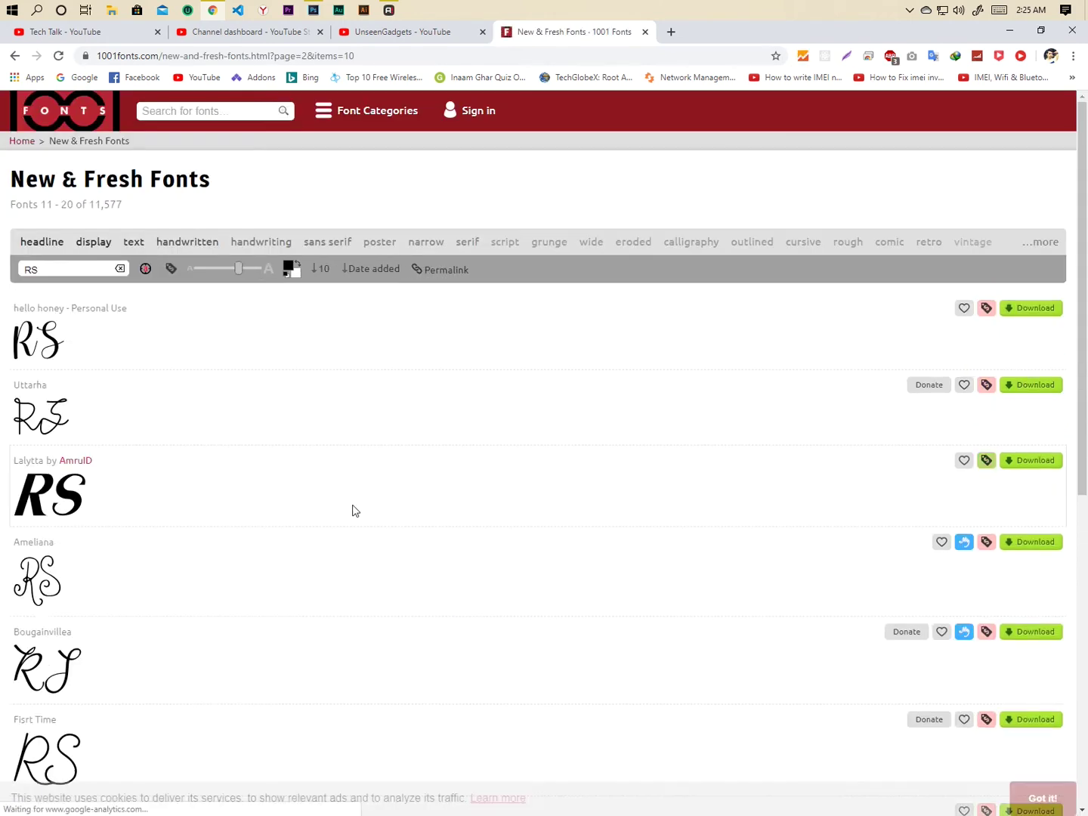
scroll(352, 510, "down", 3)
scroll(353, 510, "down", 3)
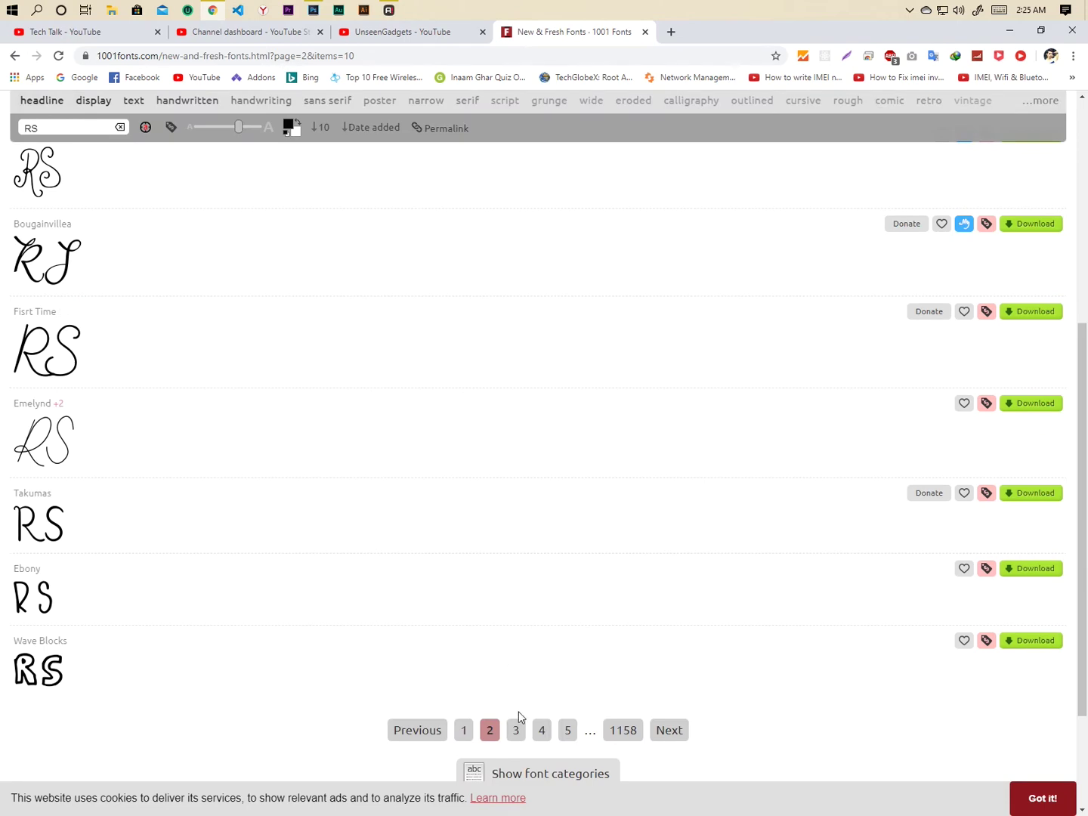
left_click(516, 730)
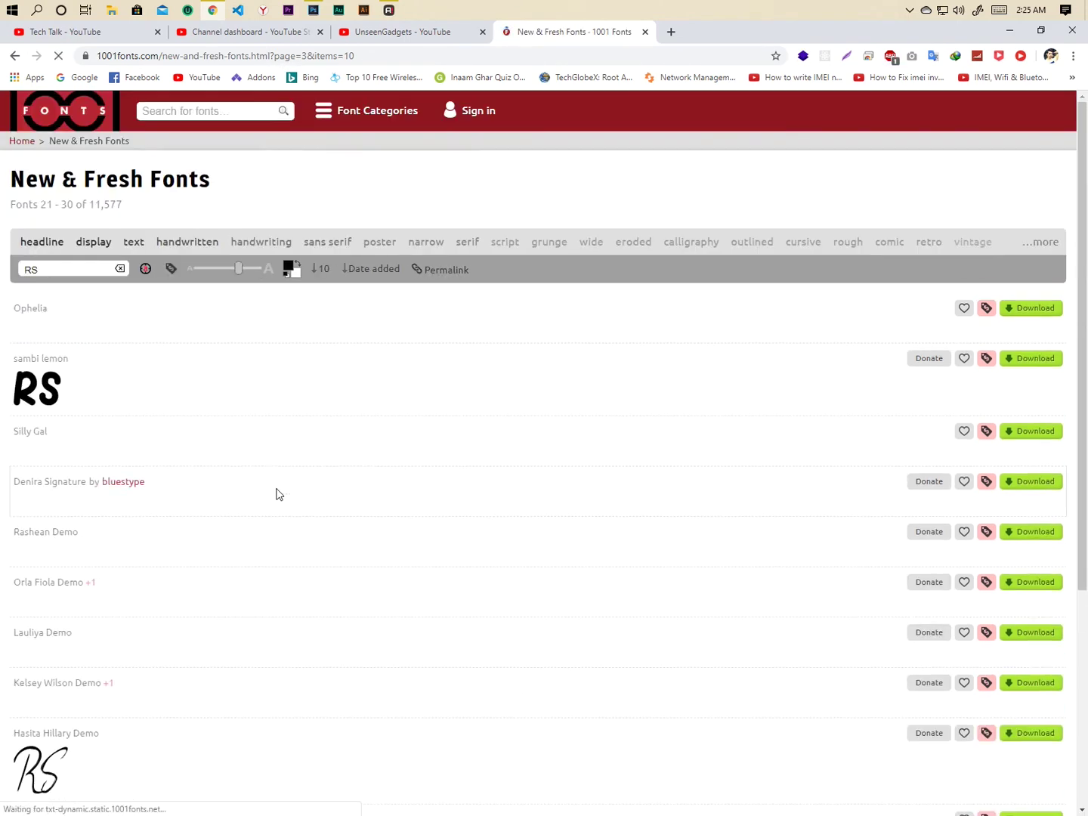
scroll(278, 498, "down", 2)
scroll(278, 498, "down", 5)
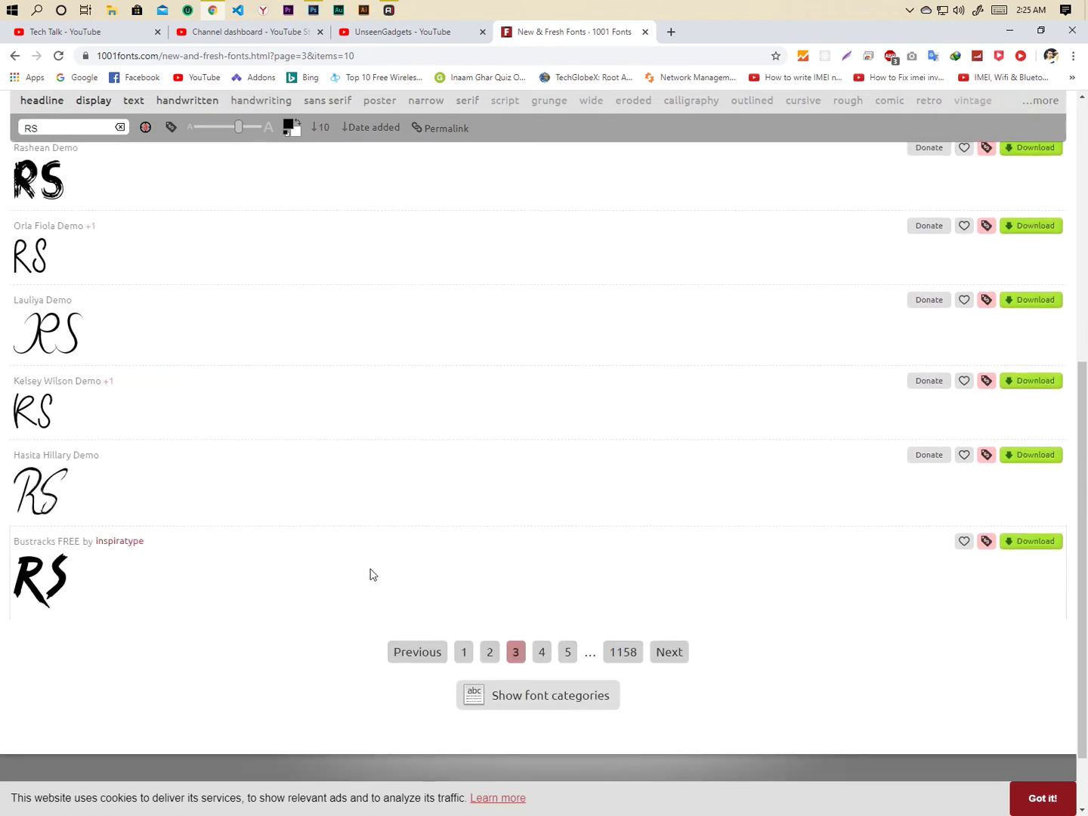
left_click(541, 656)
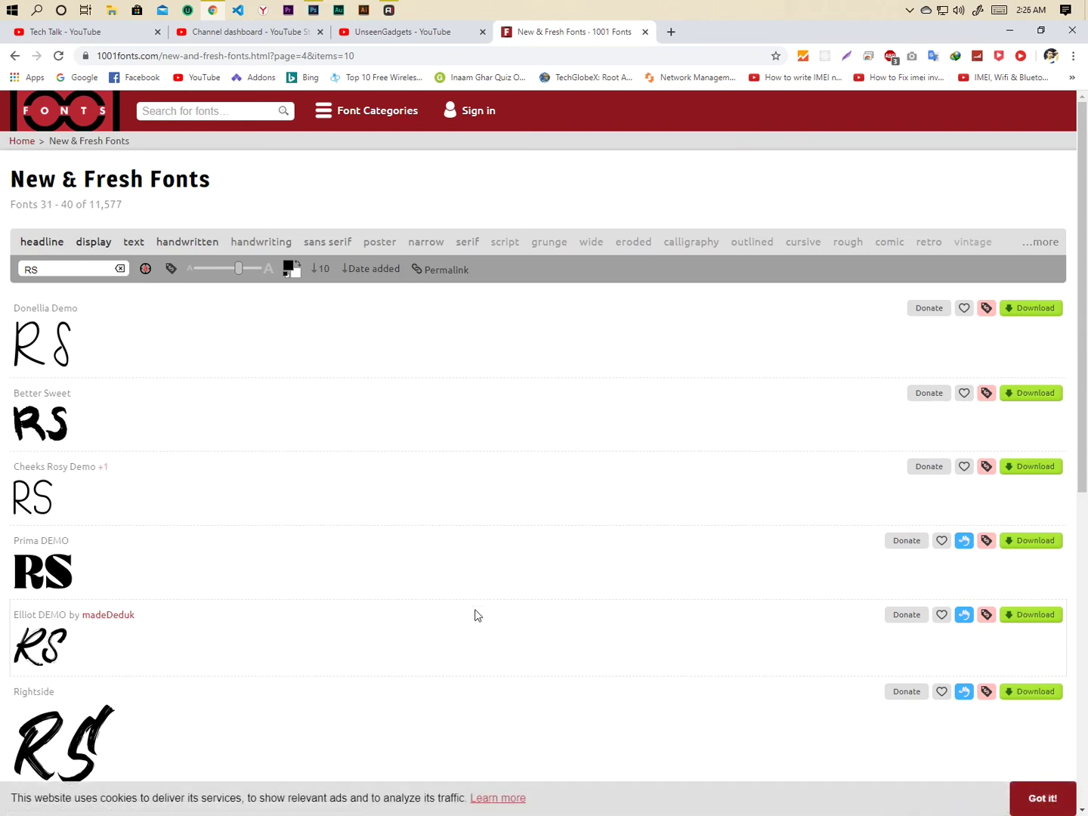
scroll(476, 616, "down", 5)
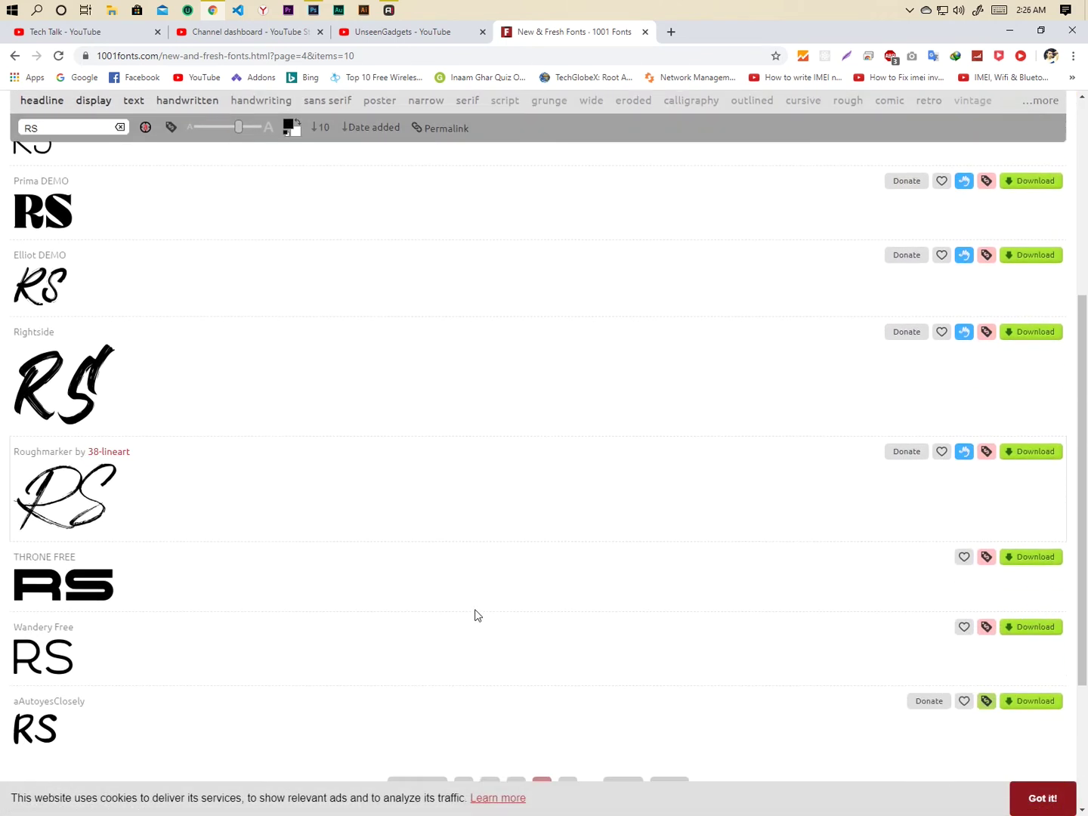
scroll(476, 616, "down", 1)
scroll(476, 616, "down", 1)
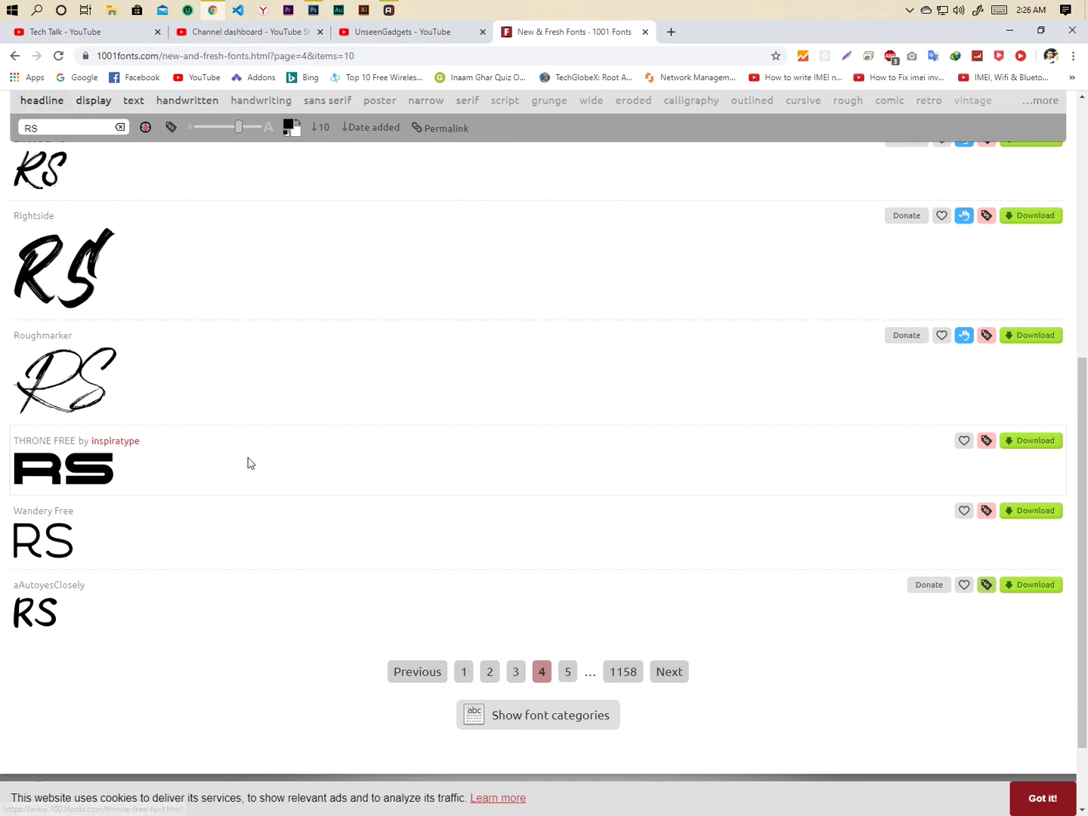
Download the THRONE FREE font archive throne-free.zip and open the Throne Free Font folder inside it
left_click(1026, 447)
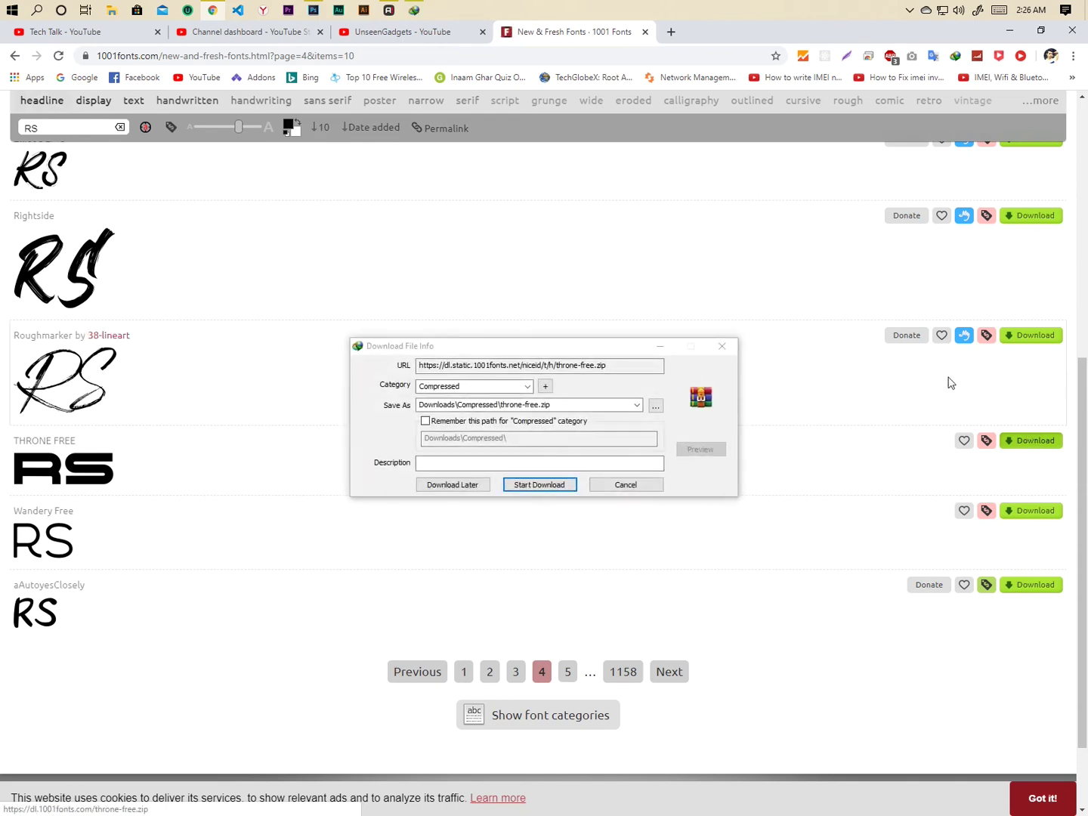
left_click(565, 488)
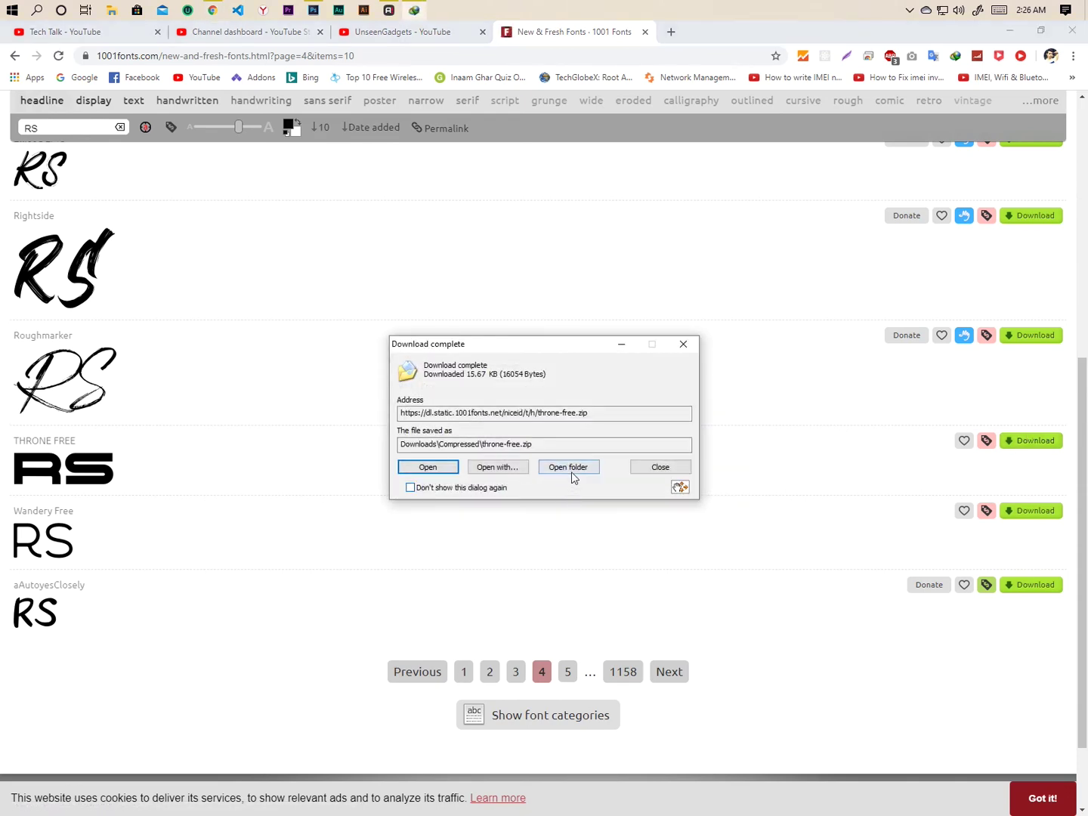
left_click(572, 475)
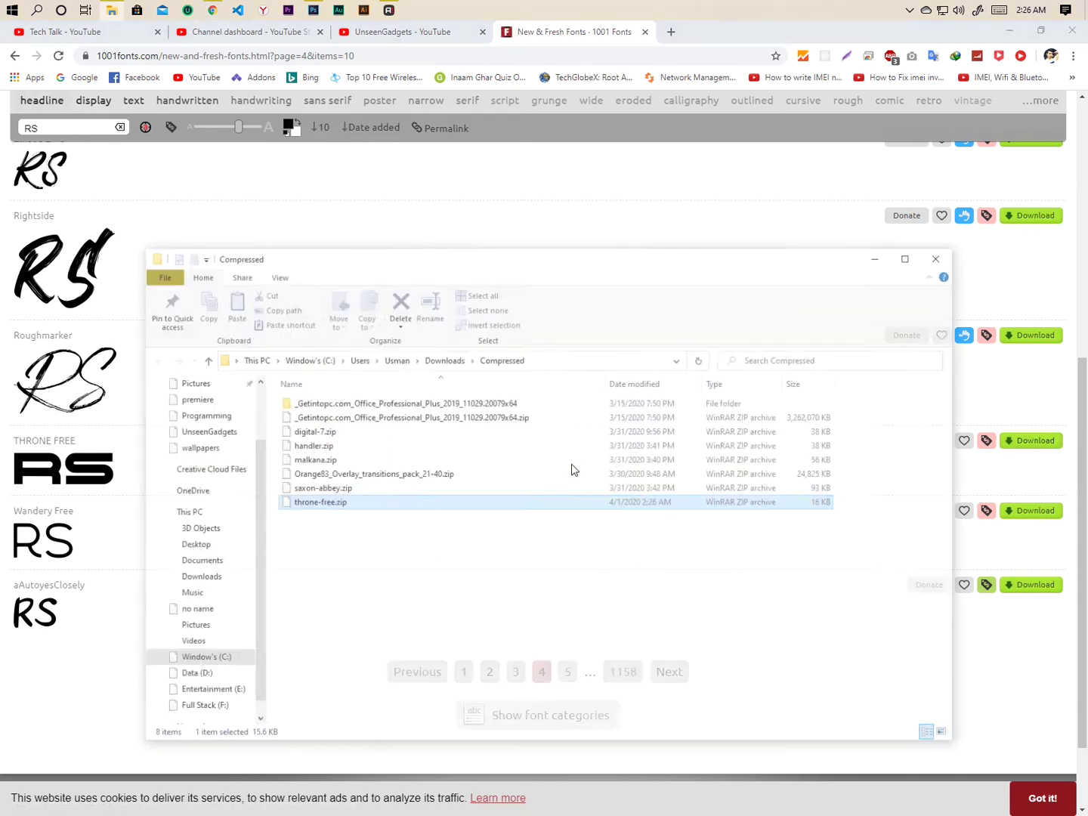
double_click(356, 504)
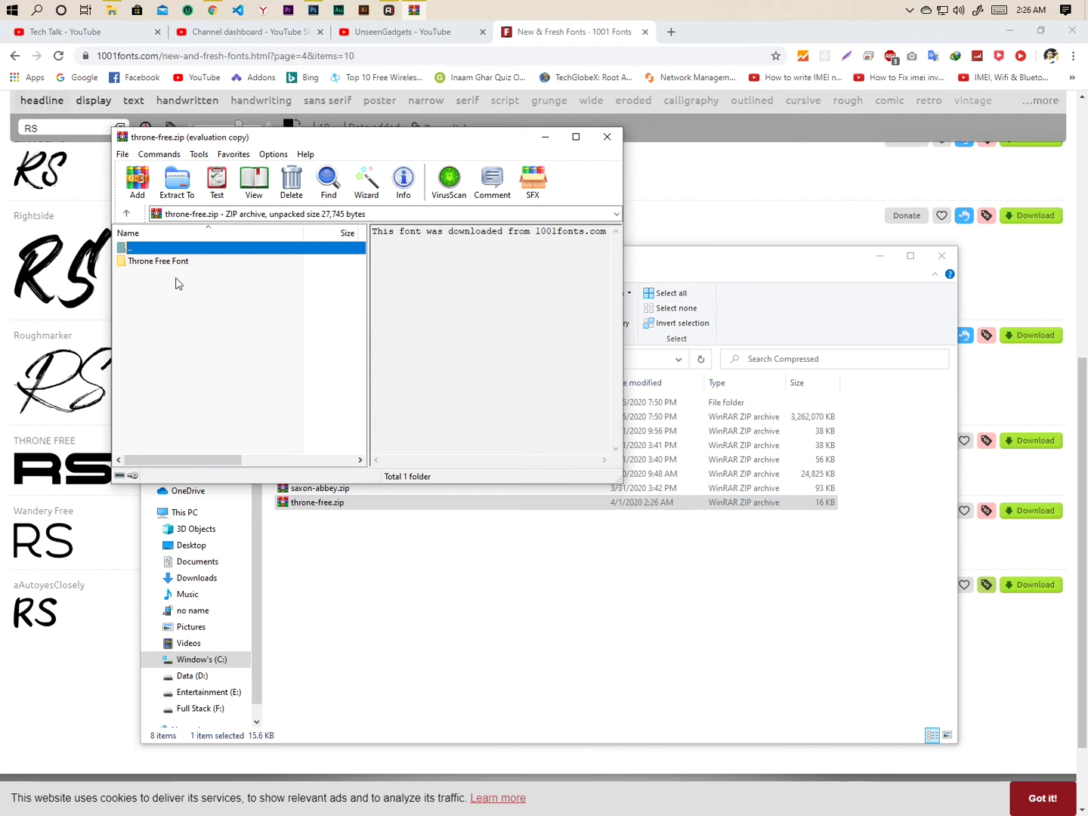
double_click(173, 262)
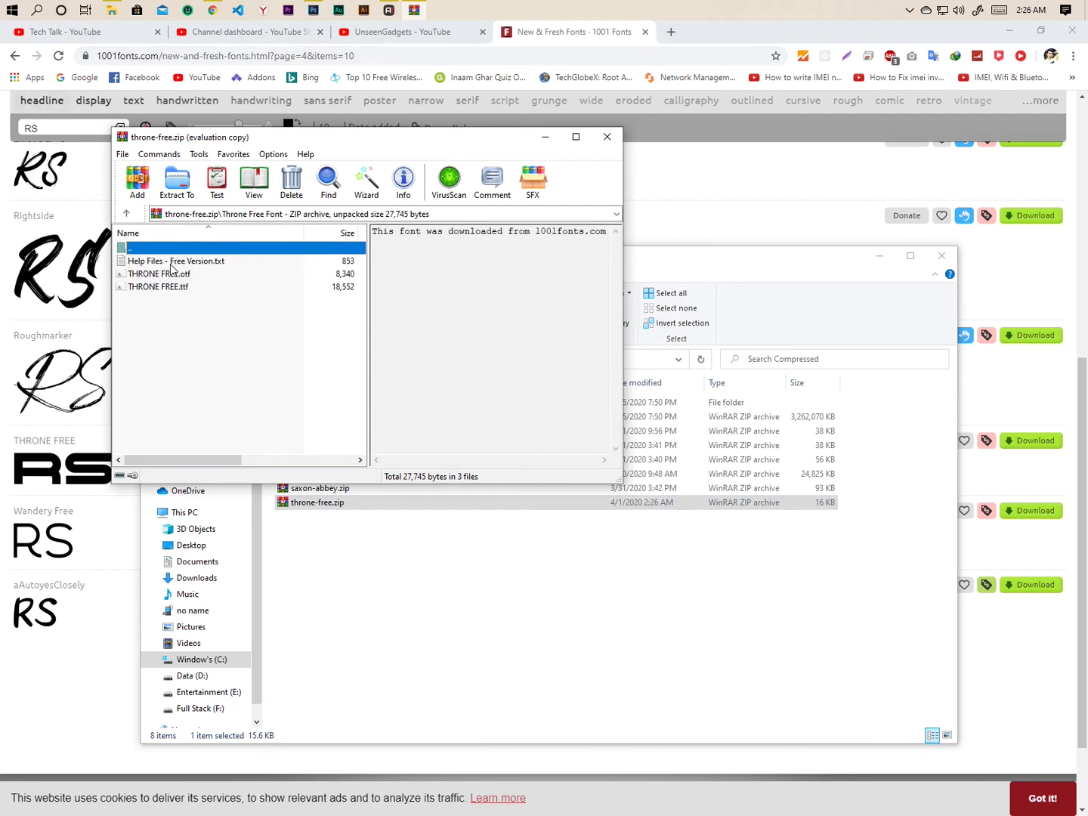
Install the OTF and TTF versions of the THRONE FREE font, close the archive and minimize the Compressed folder
double_click(174, 276)
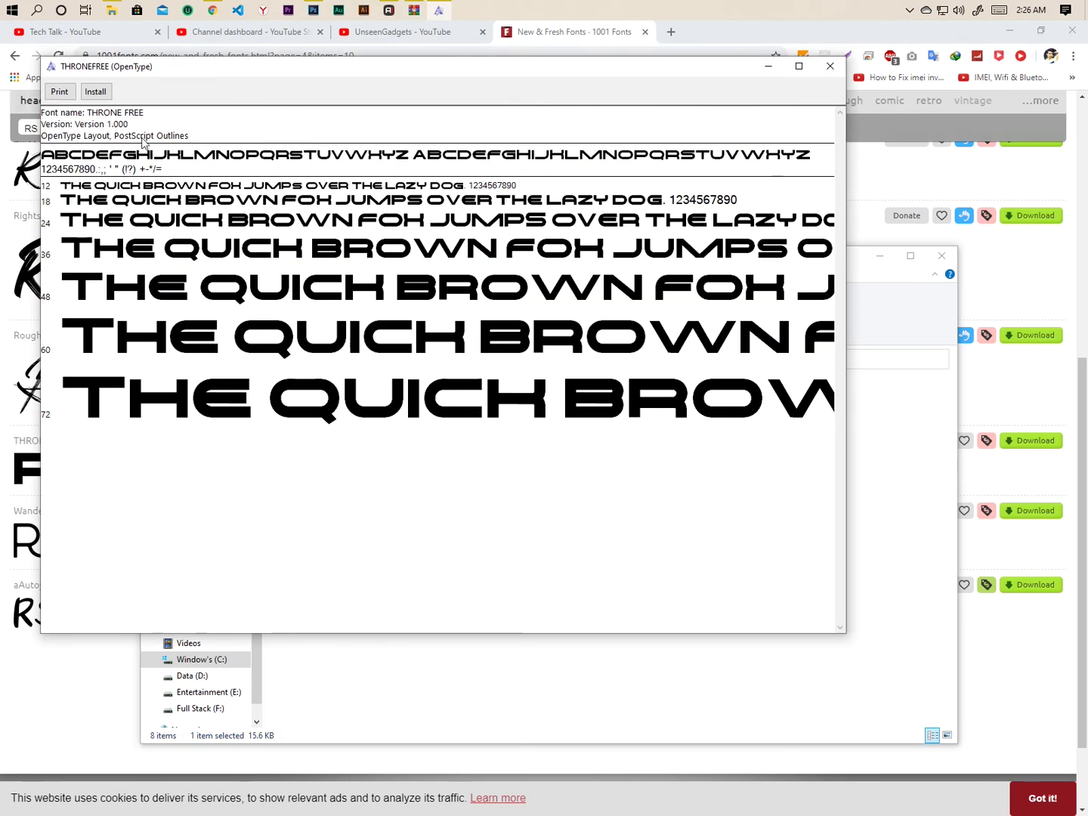
left_click(107, 92)
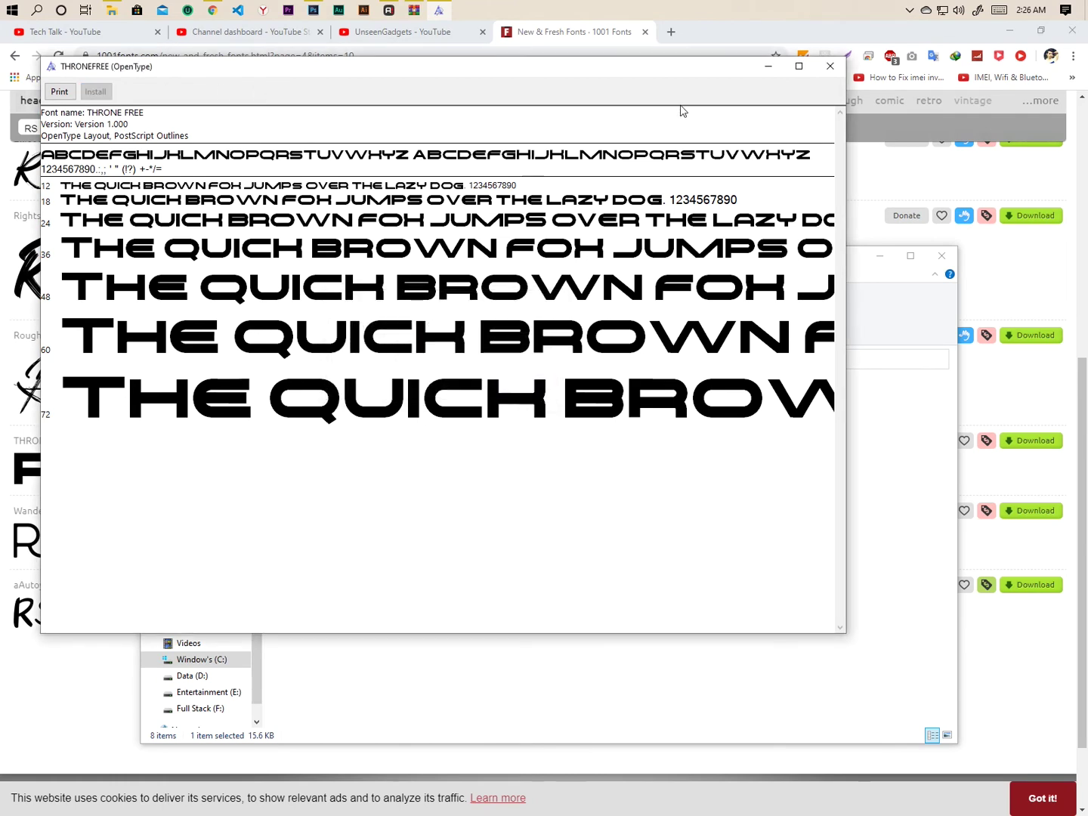
left_click(829, 68)
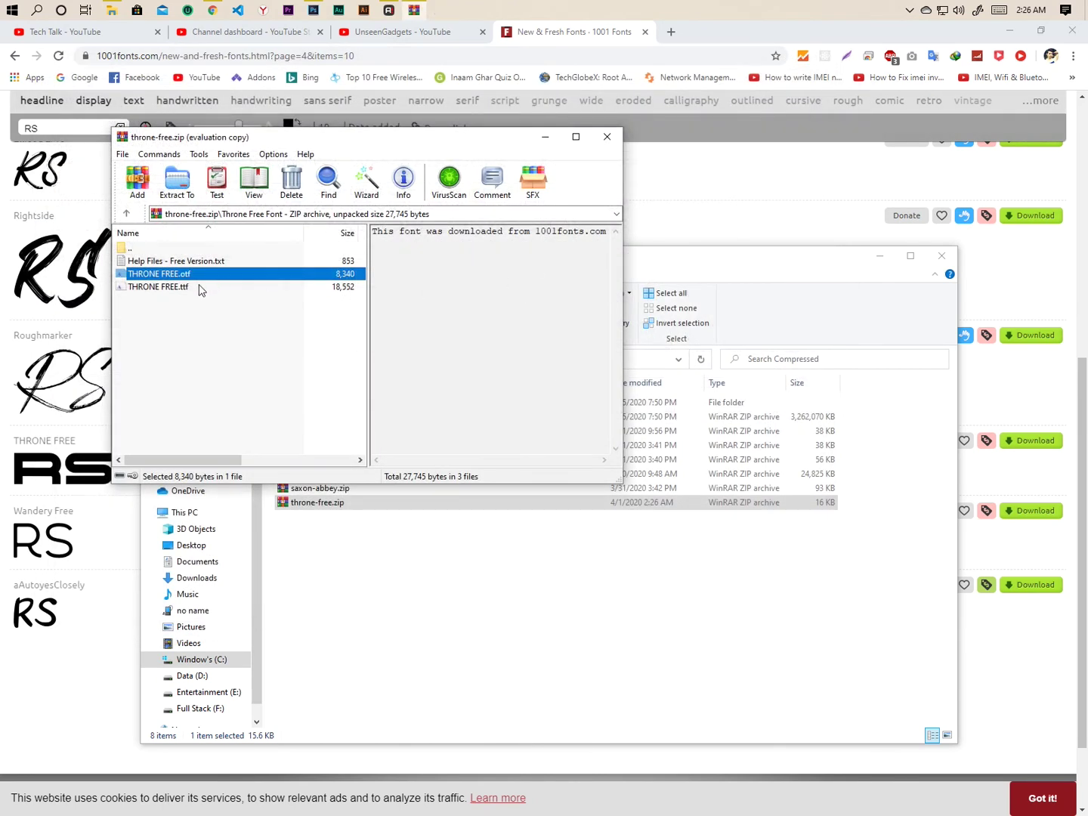
double_click(200, 288)
left_click(113, 110)
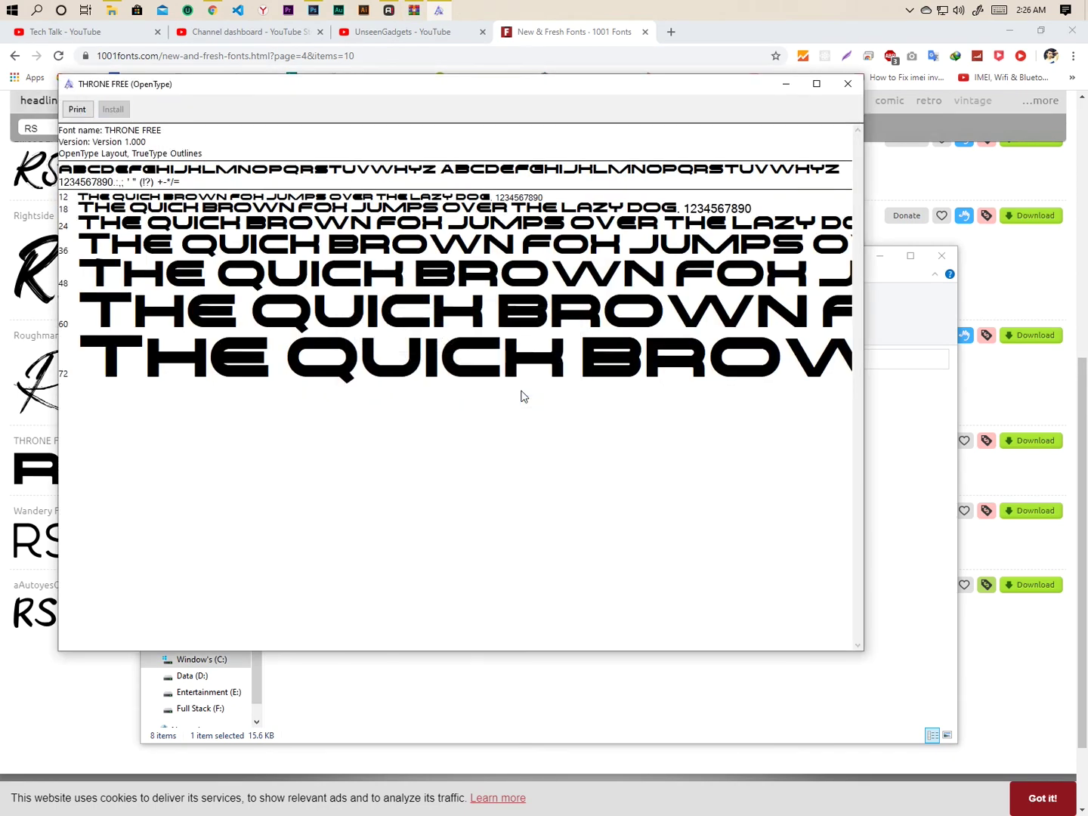
left_click(848, 84)
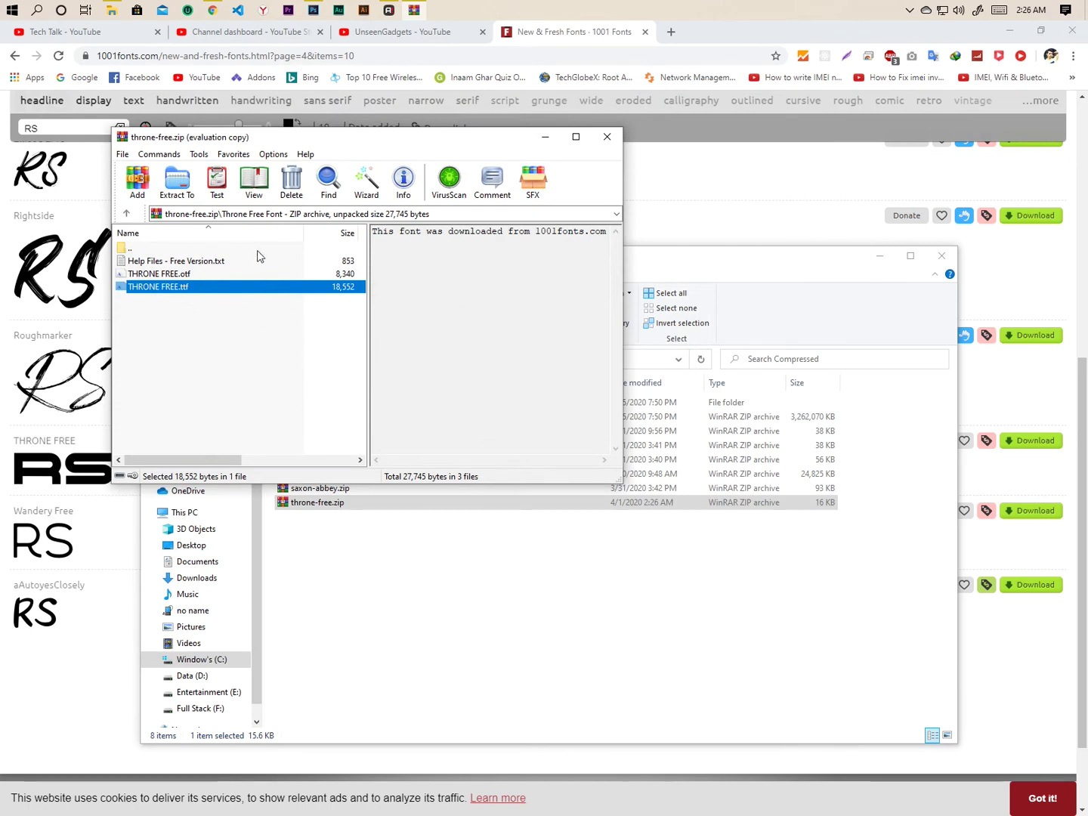
left_click(607, 137)
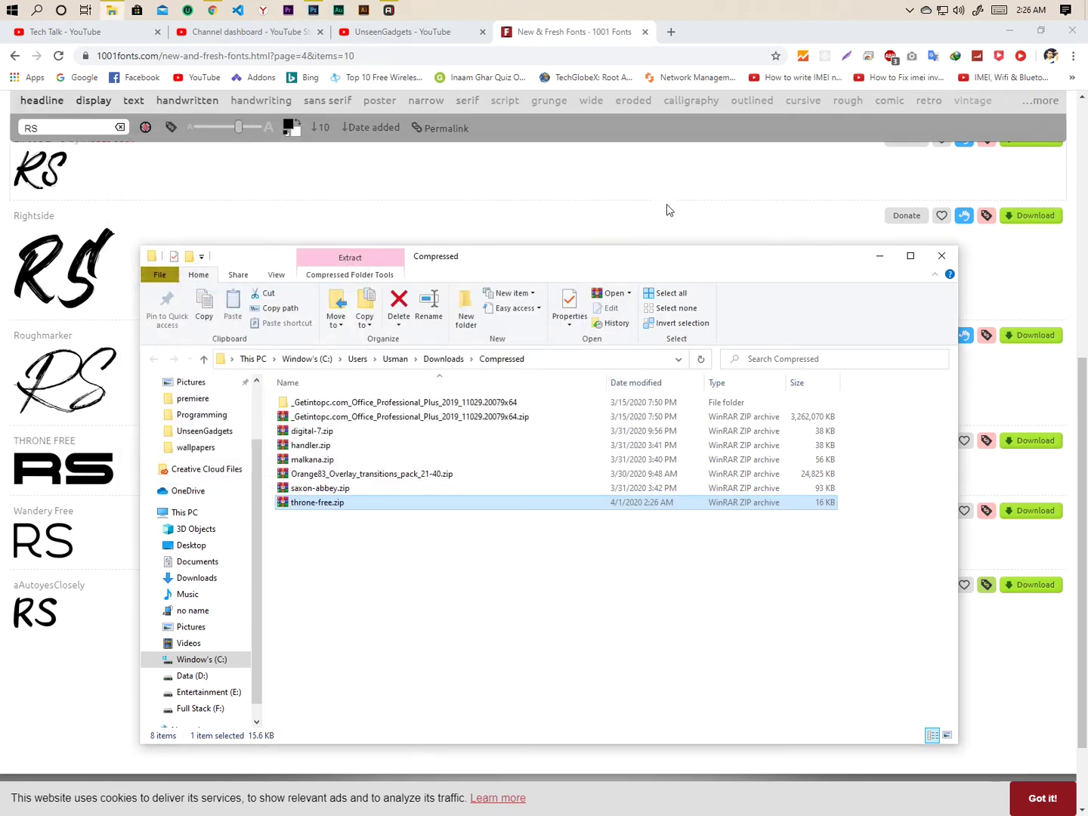
left_click(879, 257)
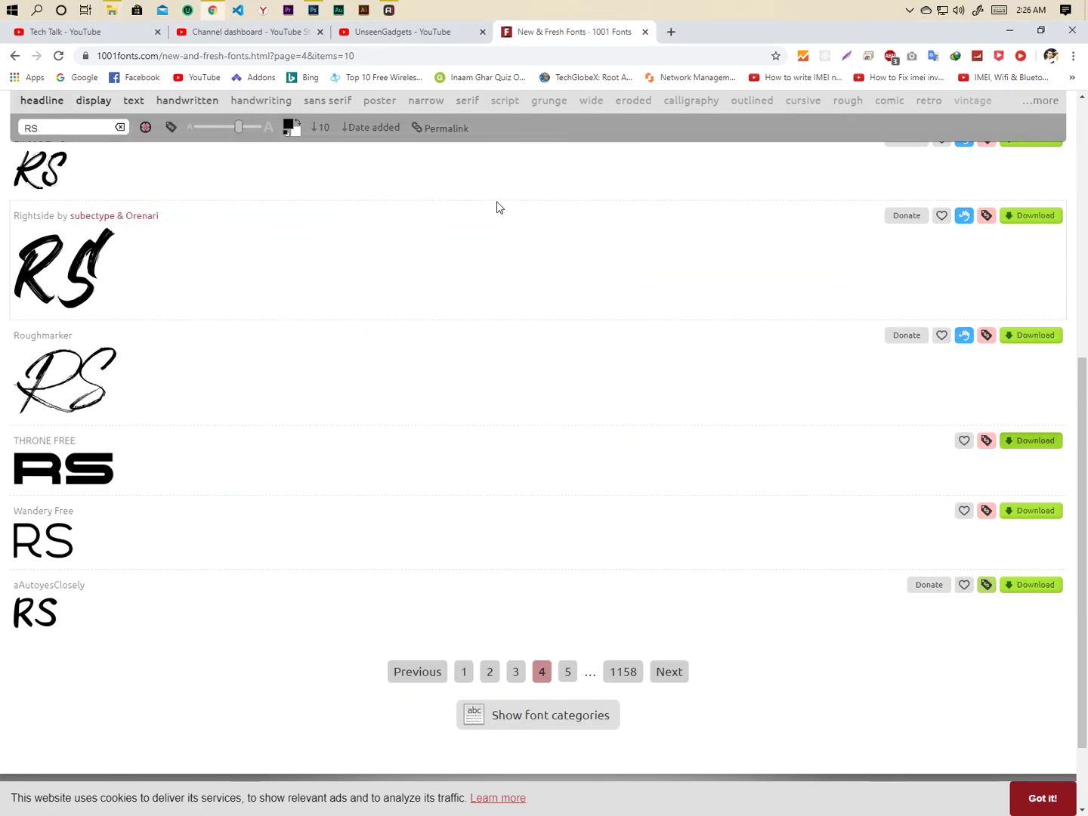
Check the THRONE FREE font's name on the 1001 Fonts page and switch to Photoshop
left_click(313, 10)
mouse_move(213, 13)
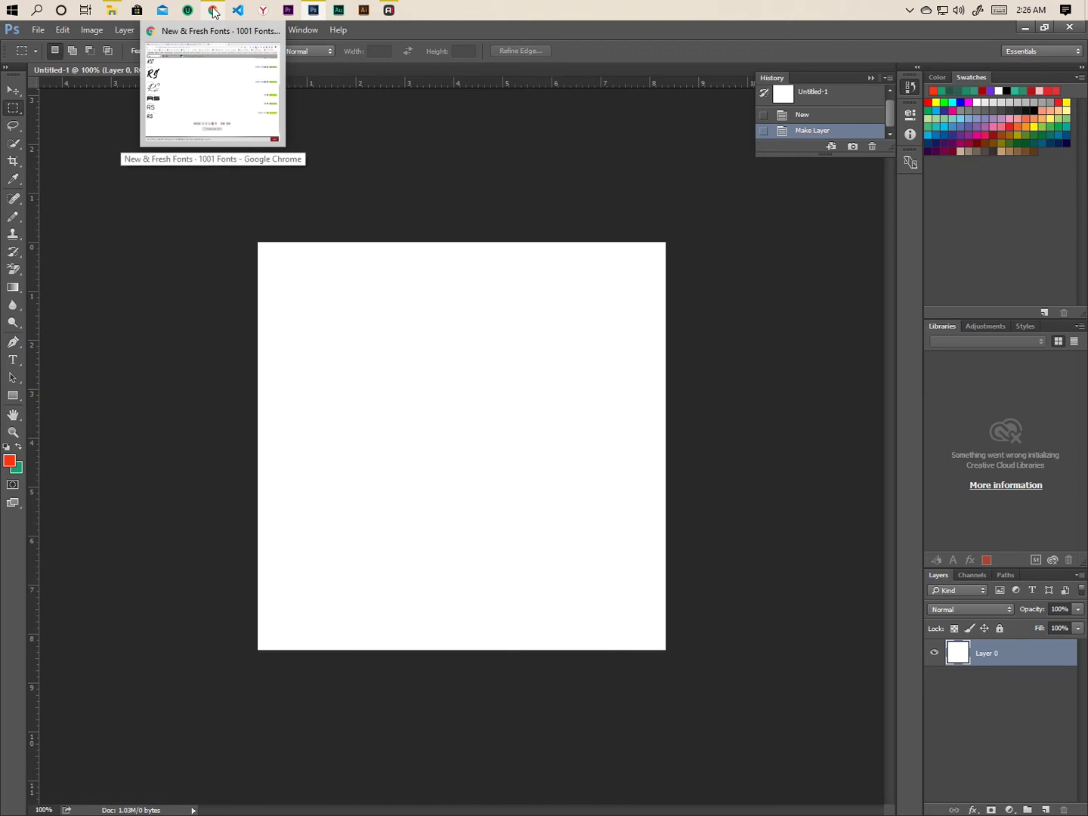
left_click(213, 11)
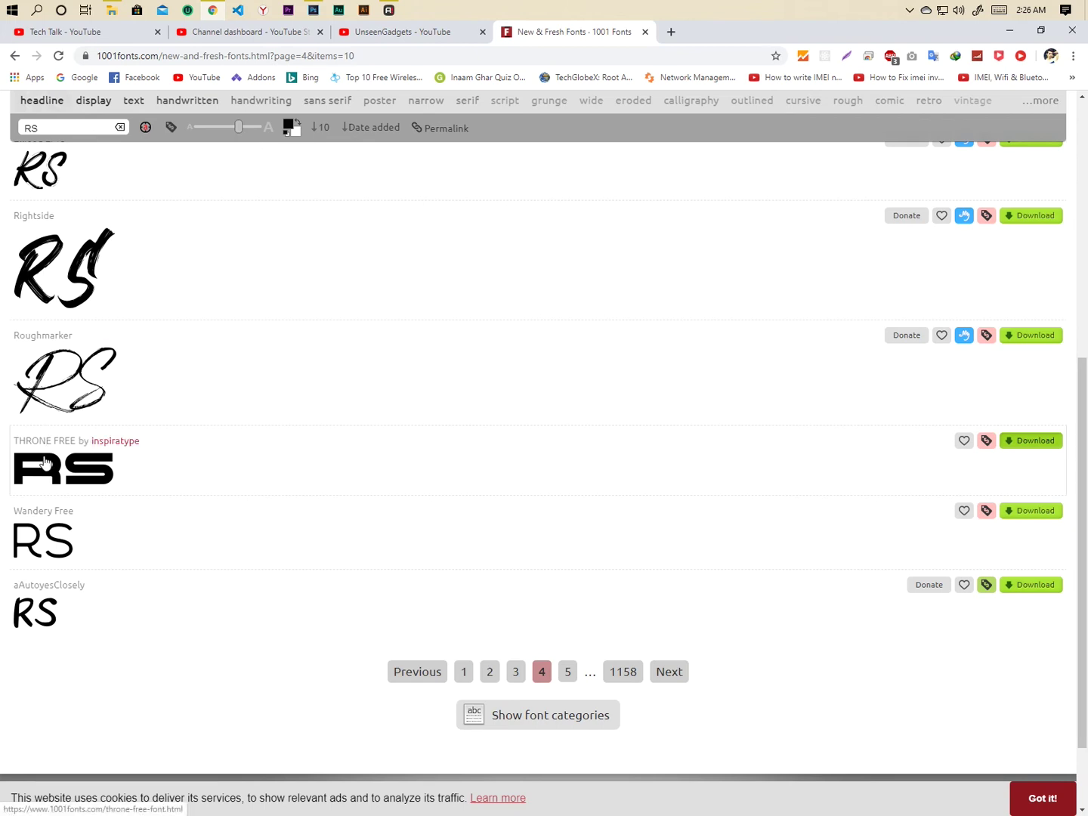
left_click(314, 10)
Undo the Make Layer operation, convert the Background into an unlocked layer again and collapse the History panel
key("v")
key("ctrl+z")
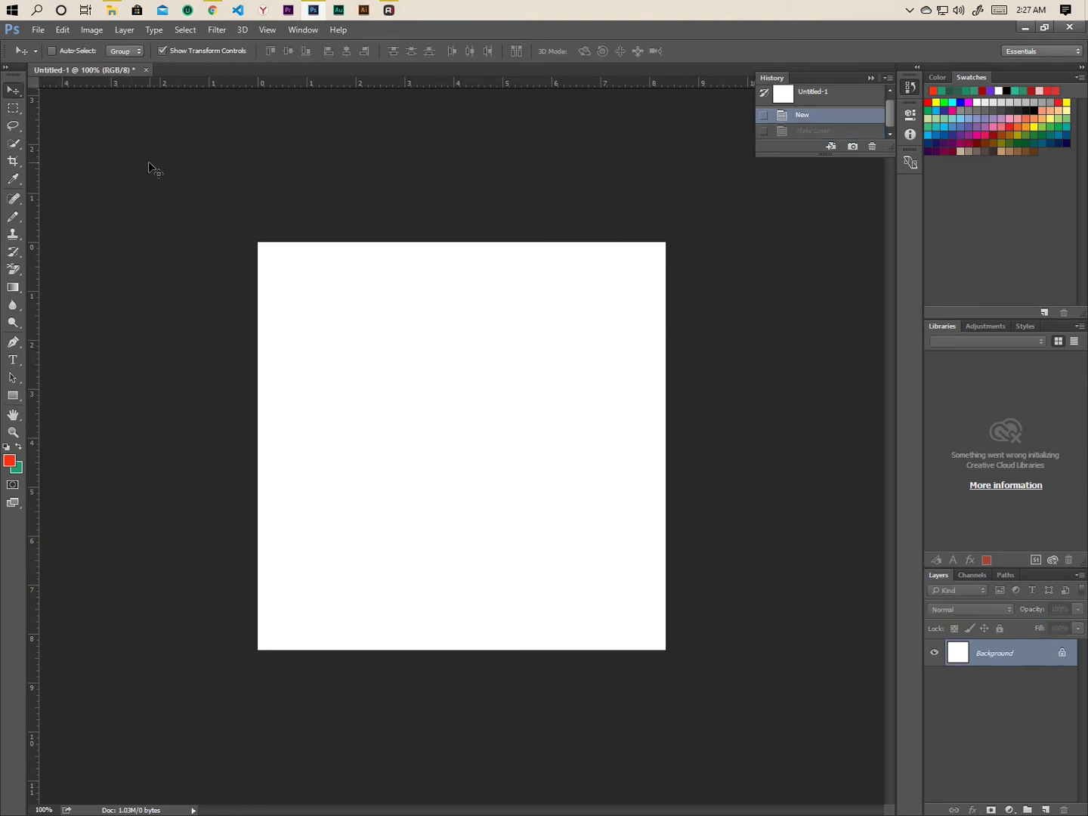
left_click(14, 360)
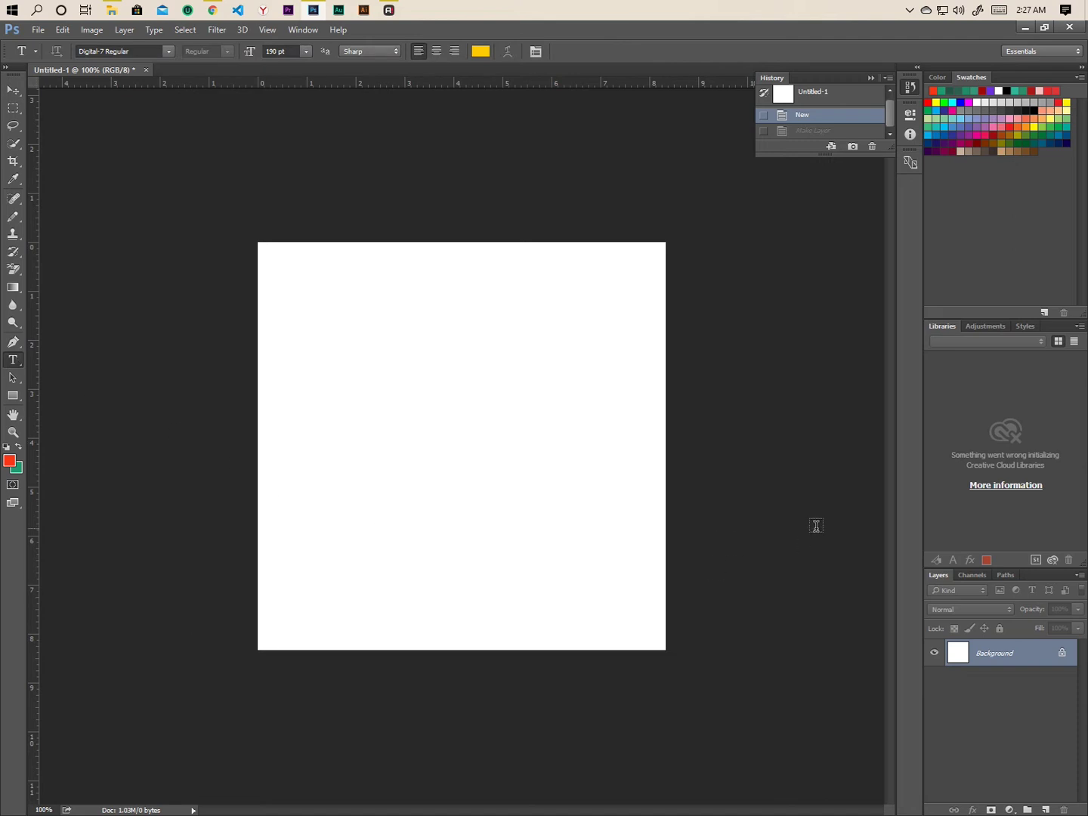
double_click(1058, 660)
key("Return")
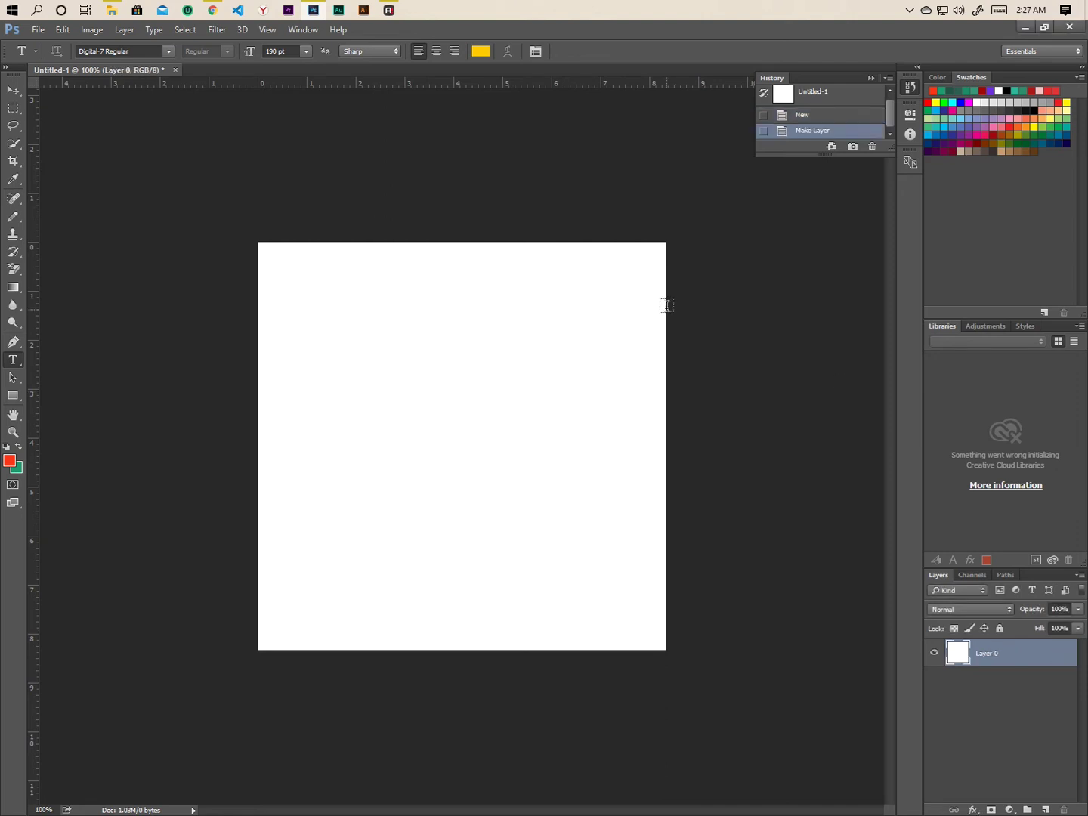
left_click(870, 77)
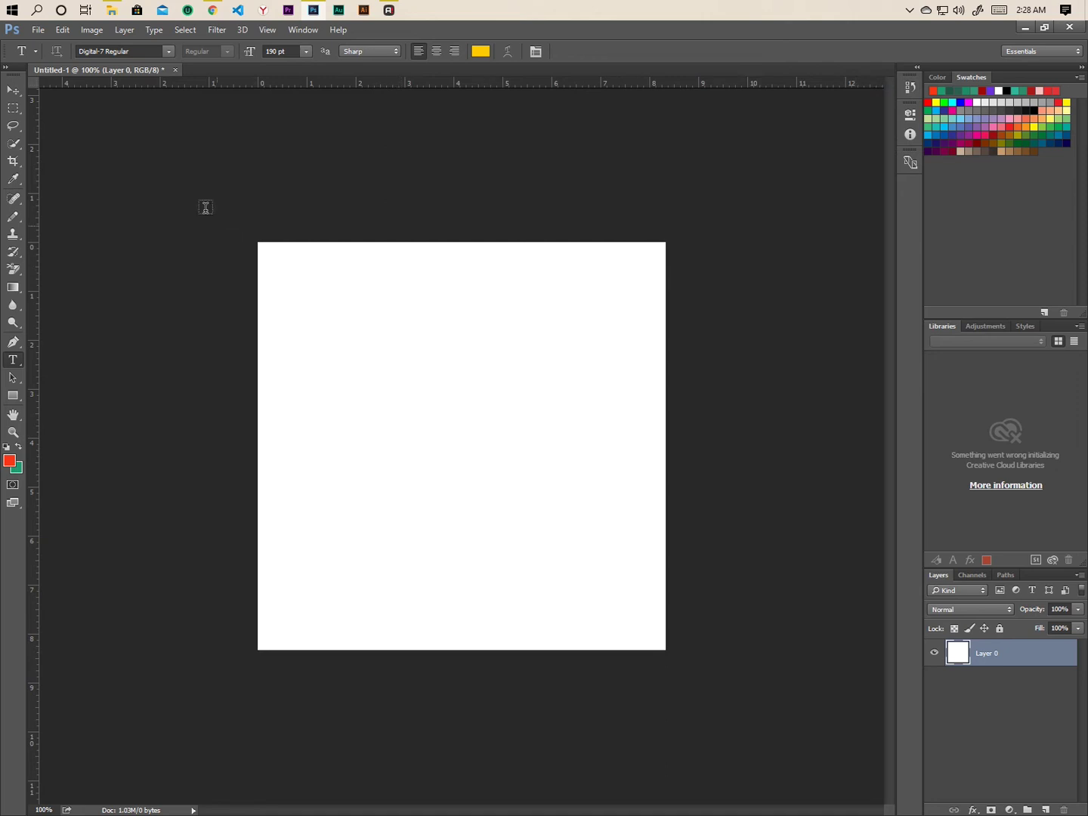
Set the type font to THRONE FREE Regular and add the text RS on the canvas
left_click(165, 52)
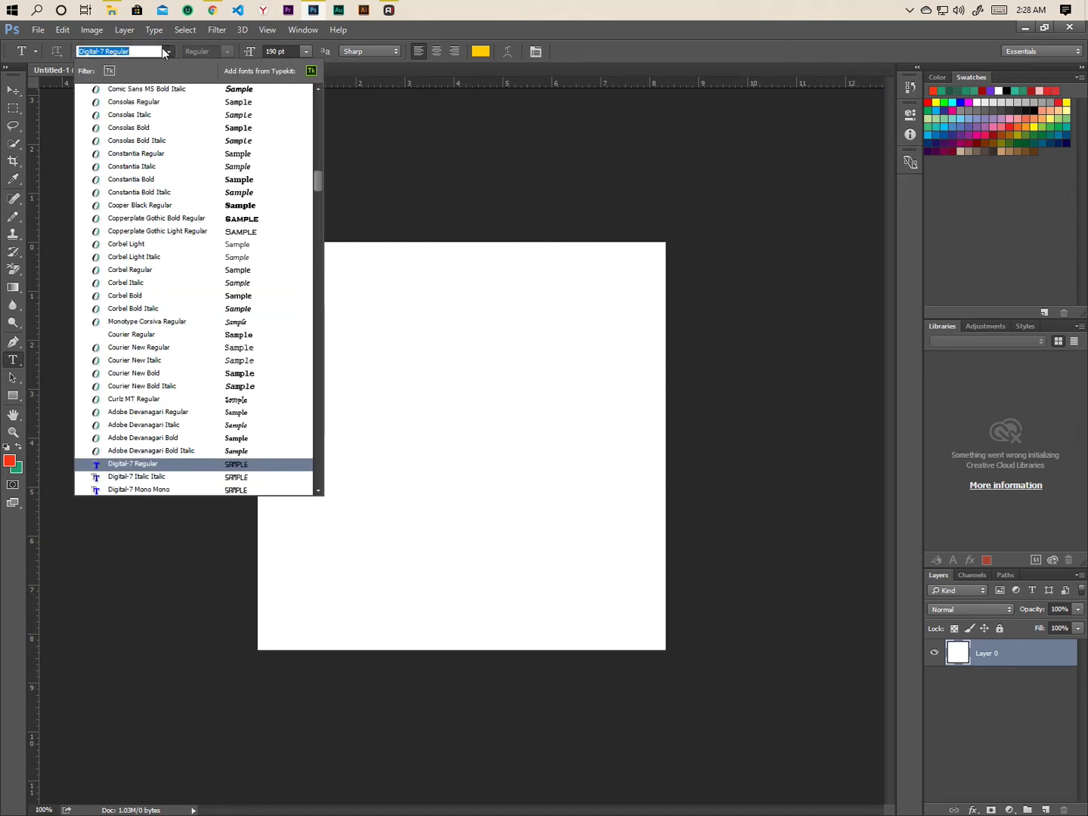
type("thr")
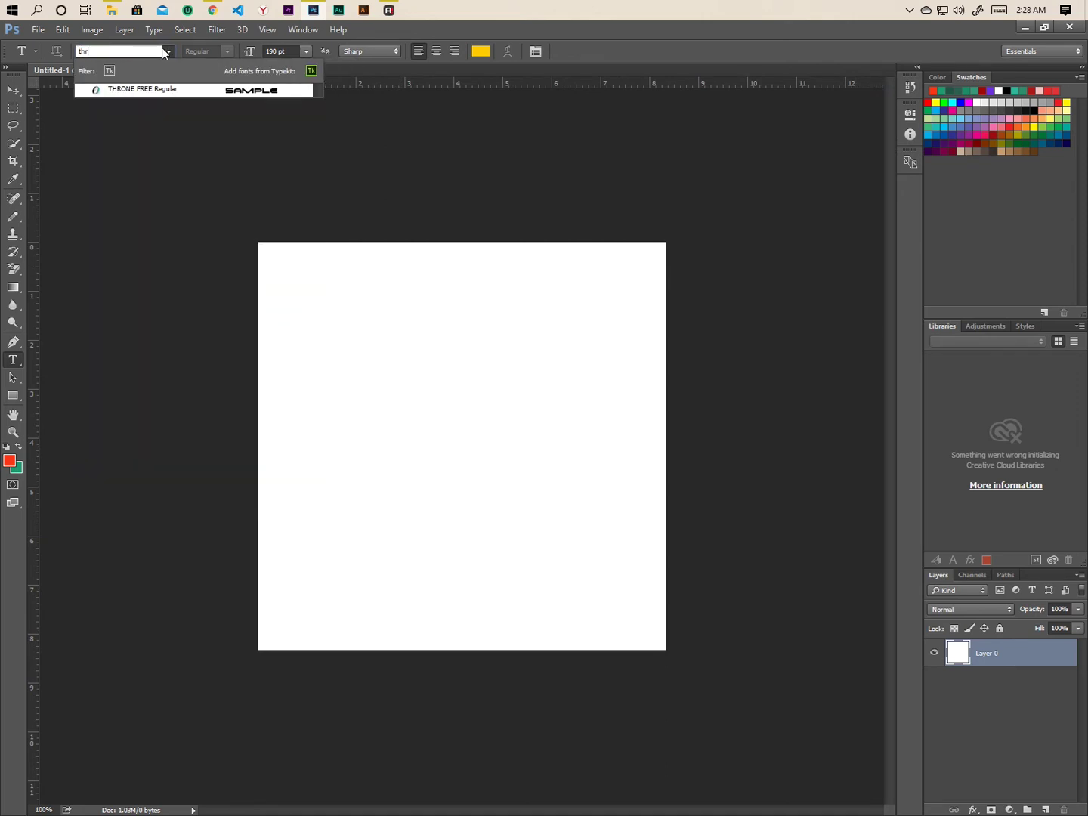
left_click(170, 91)
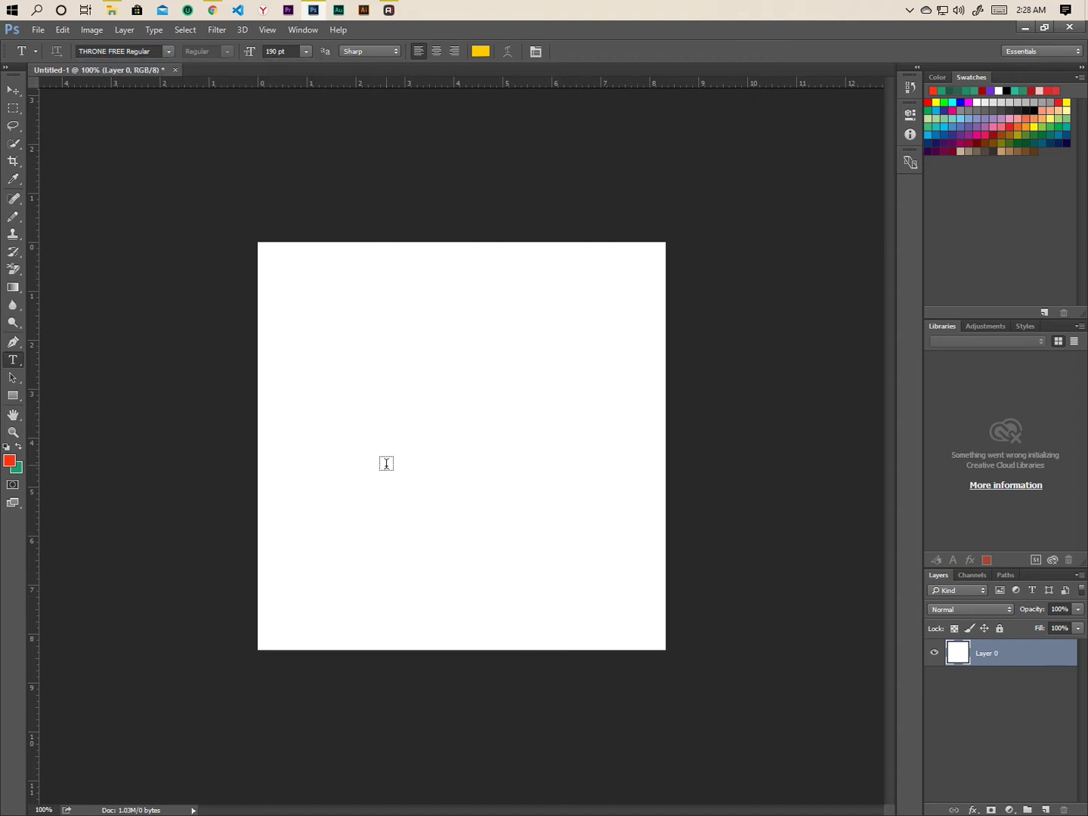
left_click(386, 463)
type("RS")
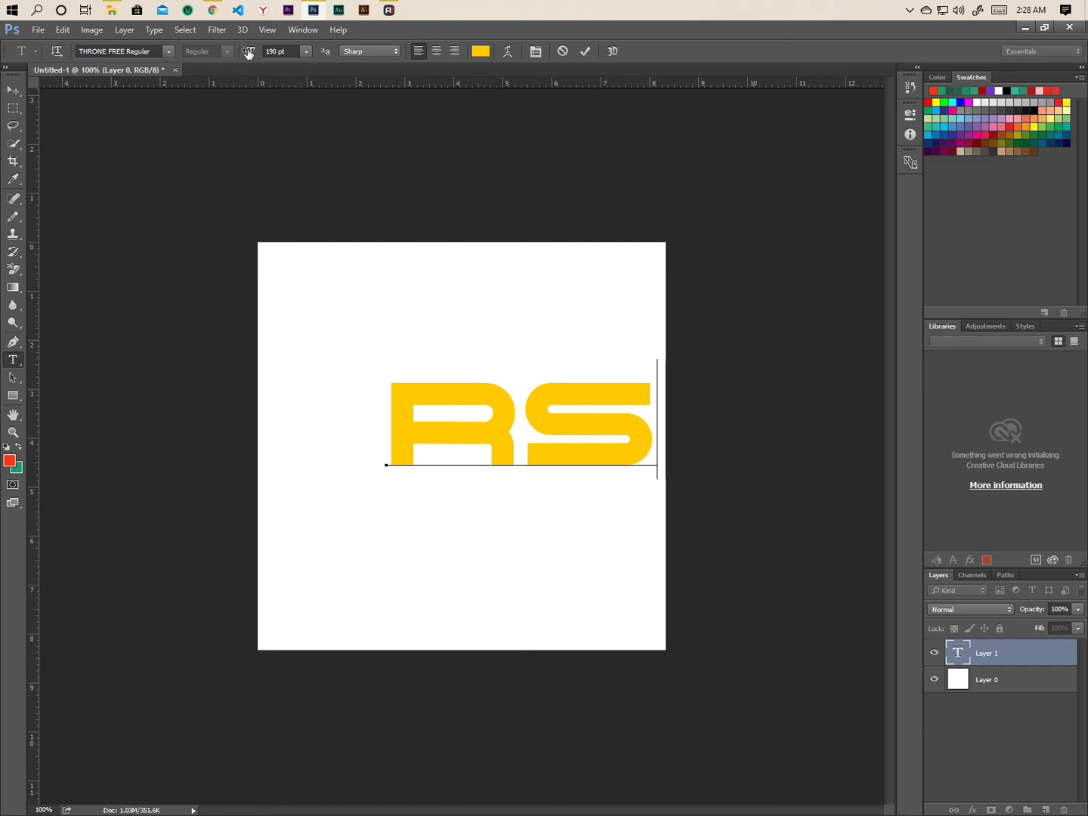
Set the font size of the whole RS text to 200 pt
left_click_drag(248, 52, 257, 51)
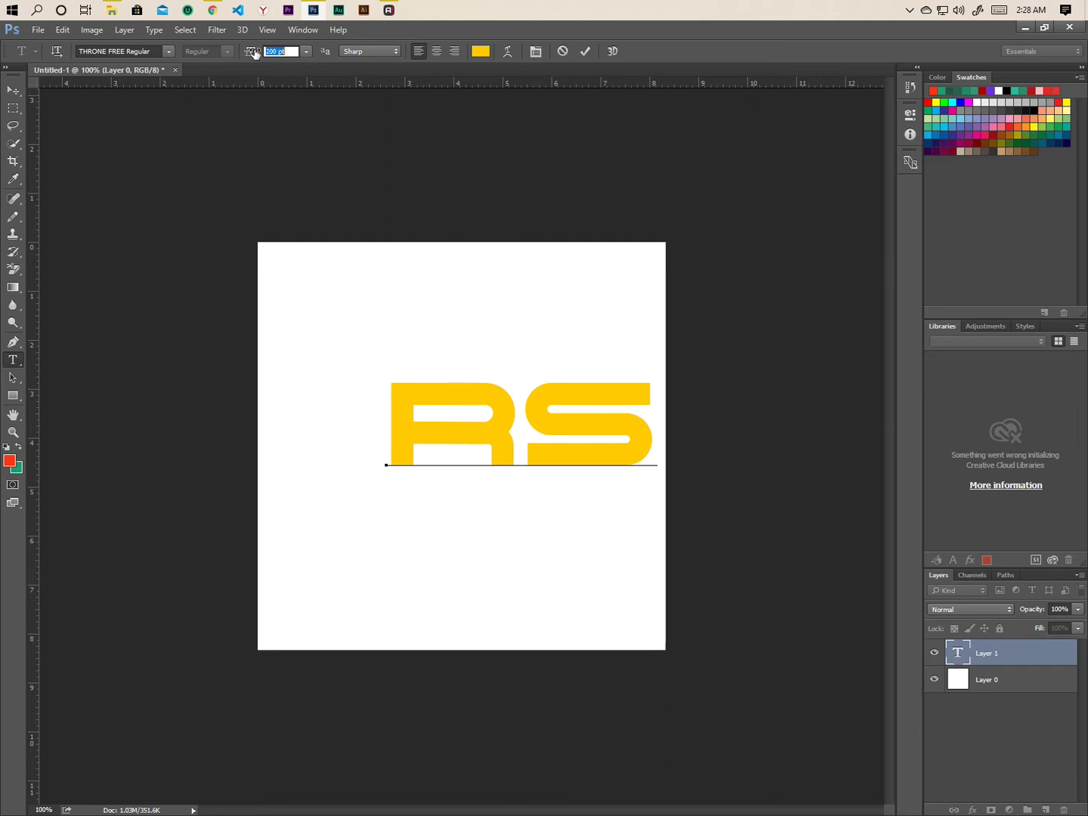
key("ctrl+a")
left_click_drag(248, 52, 259, 51)
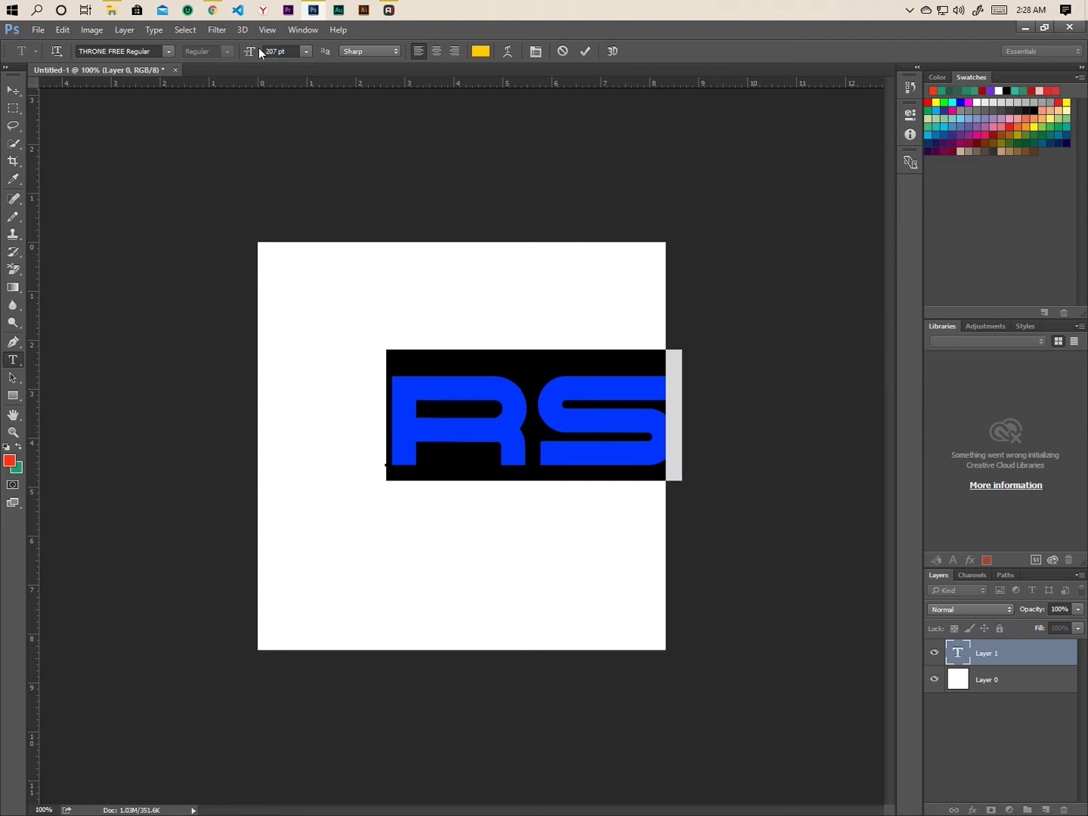
mouse_move(246, 52)
left_mouse_down()
mouse_move(267, 53)
mouse_move(222, 53)
mouse_move(235, 49)
left_mouse_up()
left_click(268, 52)
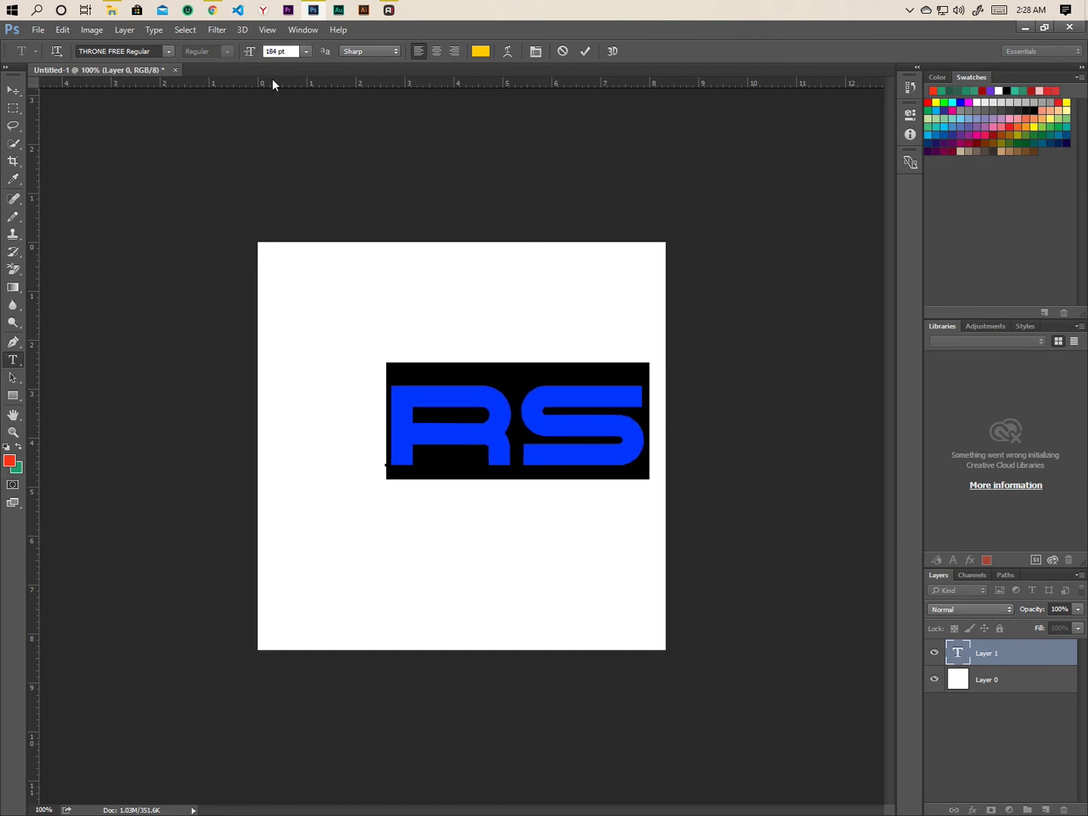
key("BackSpace")
key("BackSpace")
key("BackSpace")
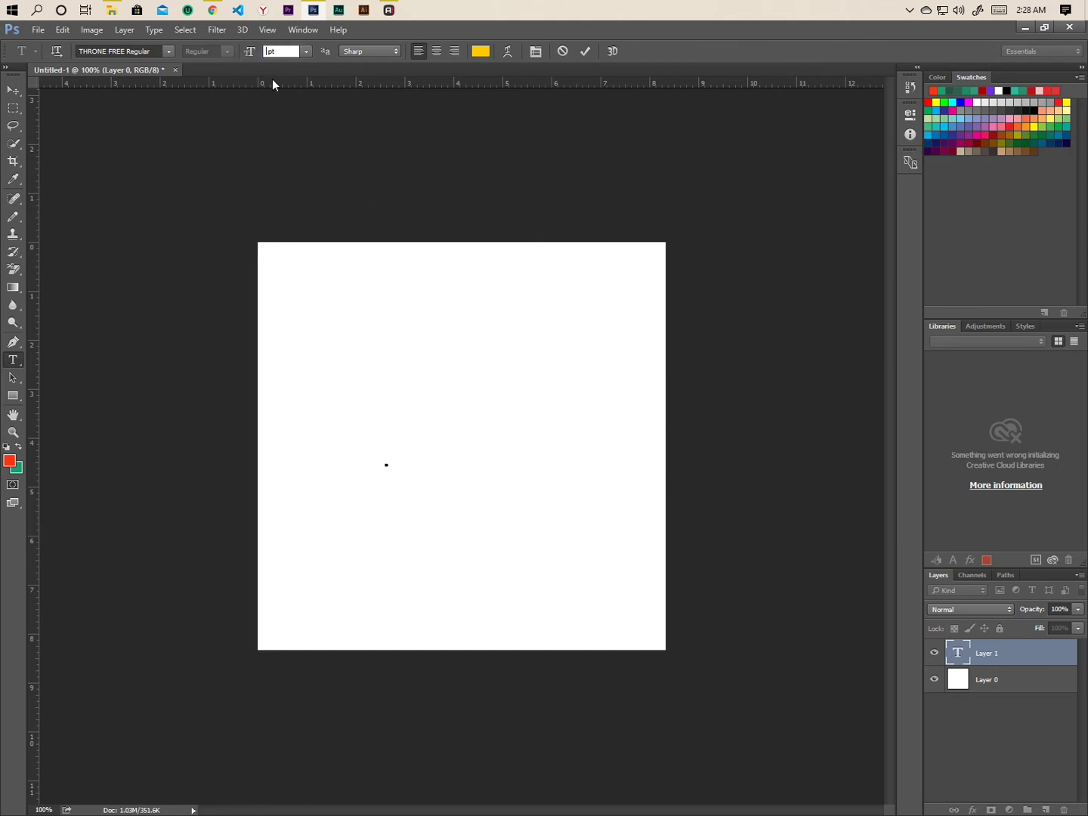
type("200")
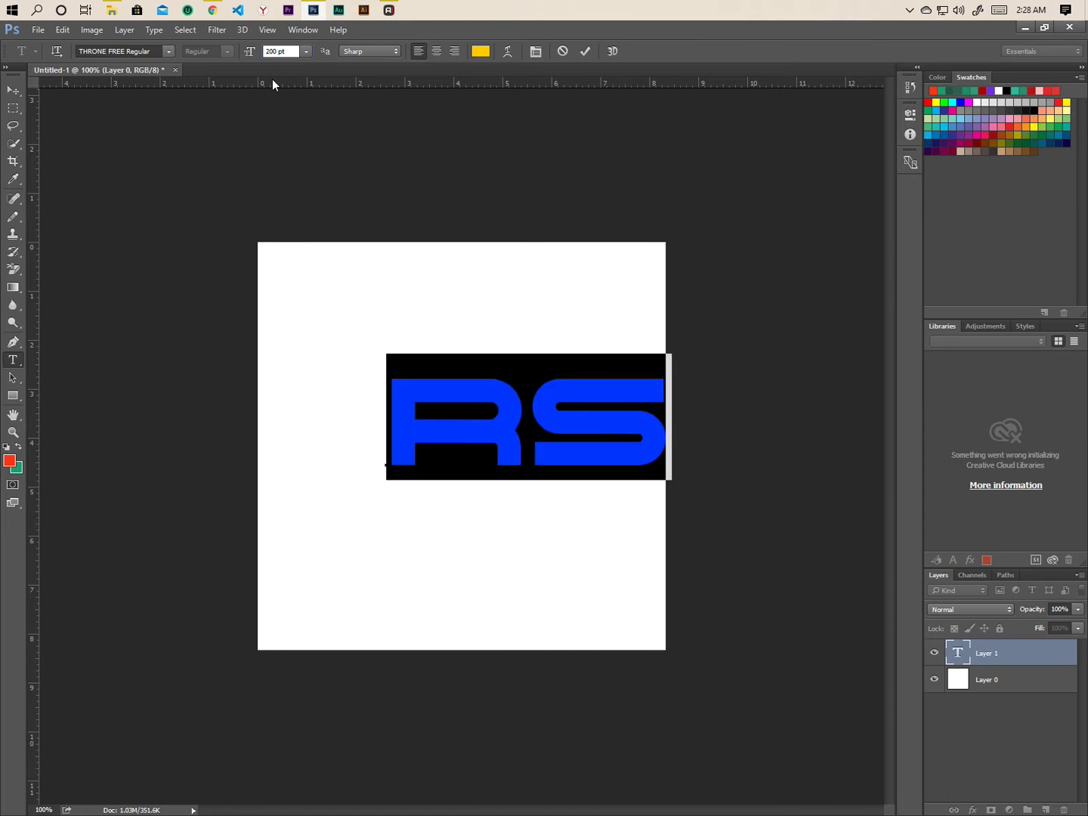
Move the RS text with Free Transform to the canvas center at X 300 px, Y 300 px
left_click(11, 91)
key("ctrl+t")
left_click_drag(516, 428, 459, 444)
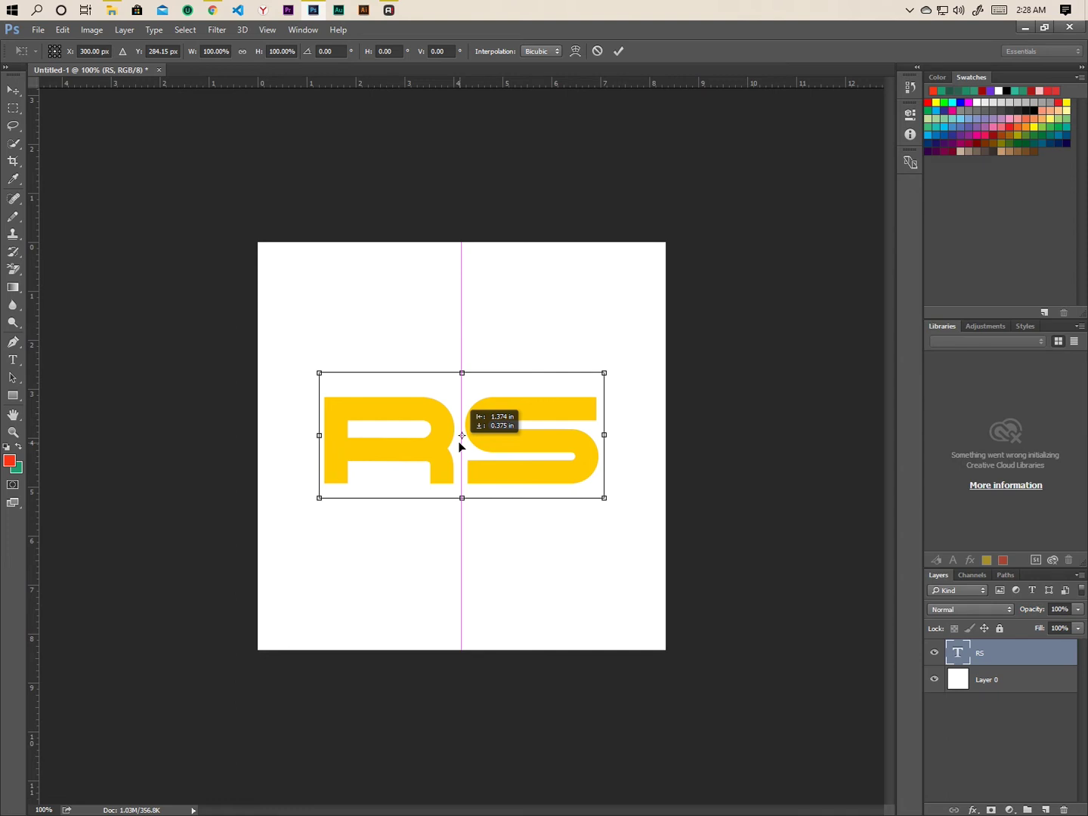
left_click_drag(459, 446, 458, 446)
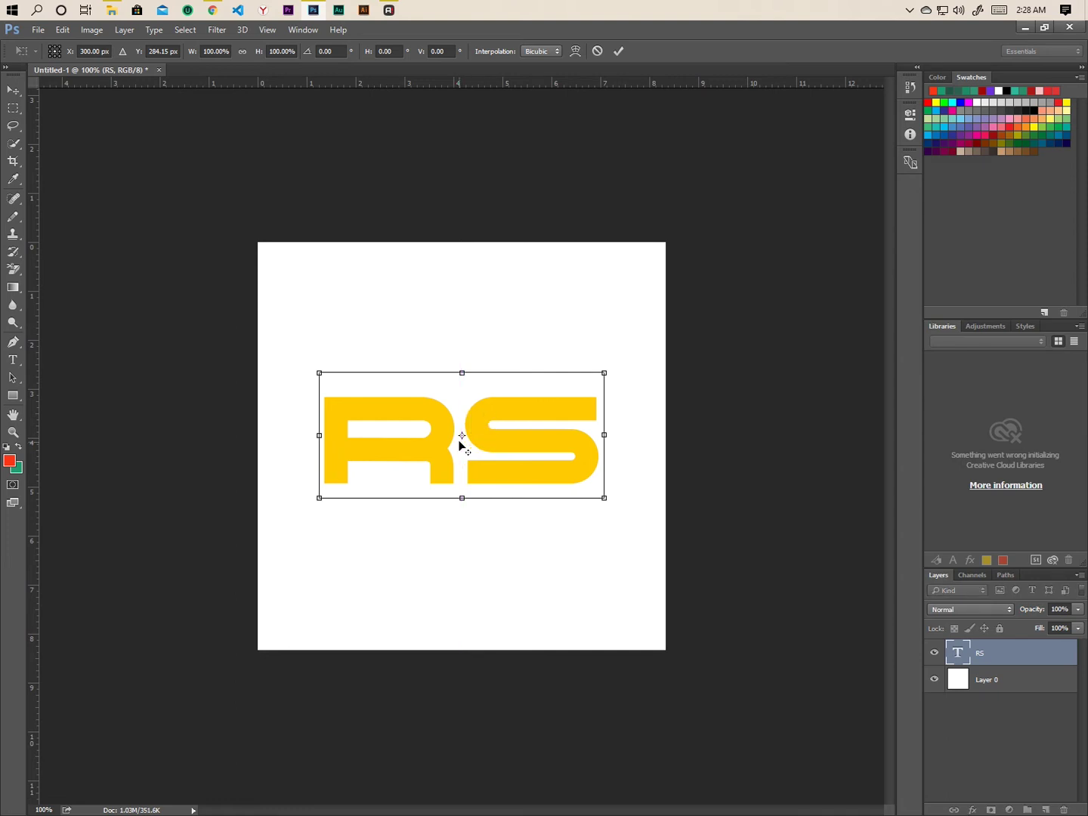
mouse_move(459, 441)
left_mouse_down()
mouse_move(450, 452)
mouse_move(463, 460)
left_mouse_up()
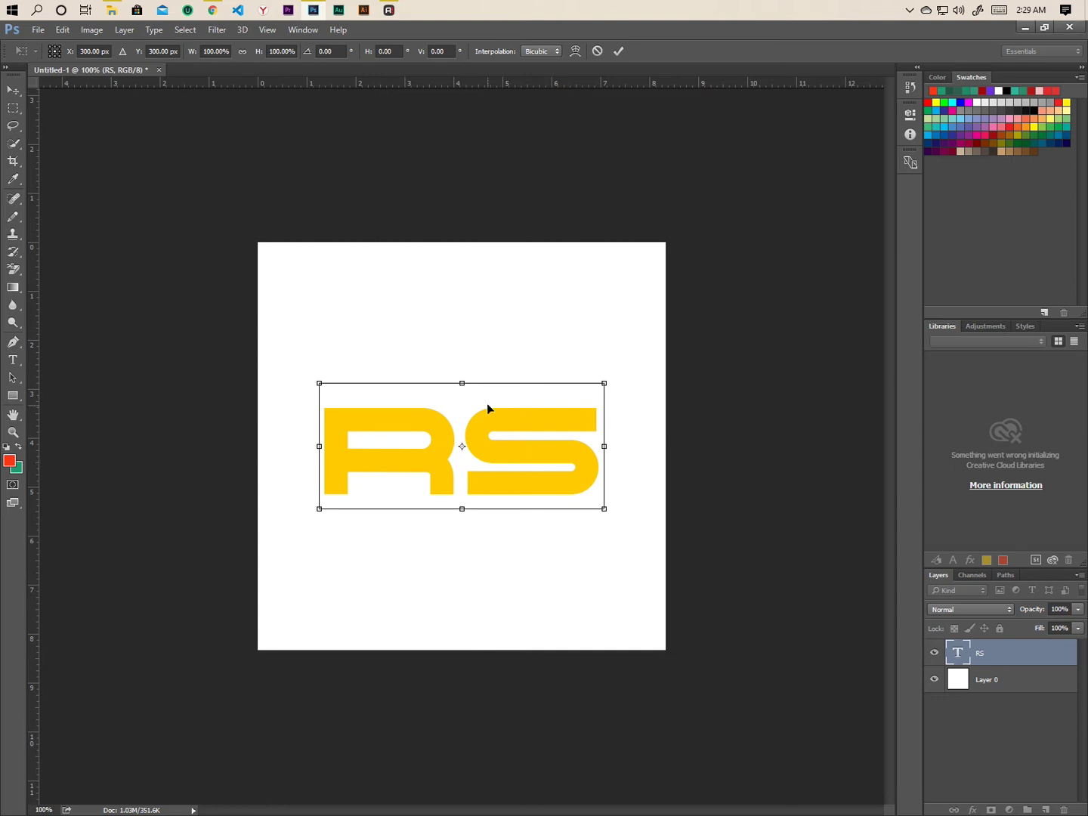
left_click(618, 51)
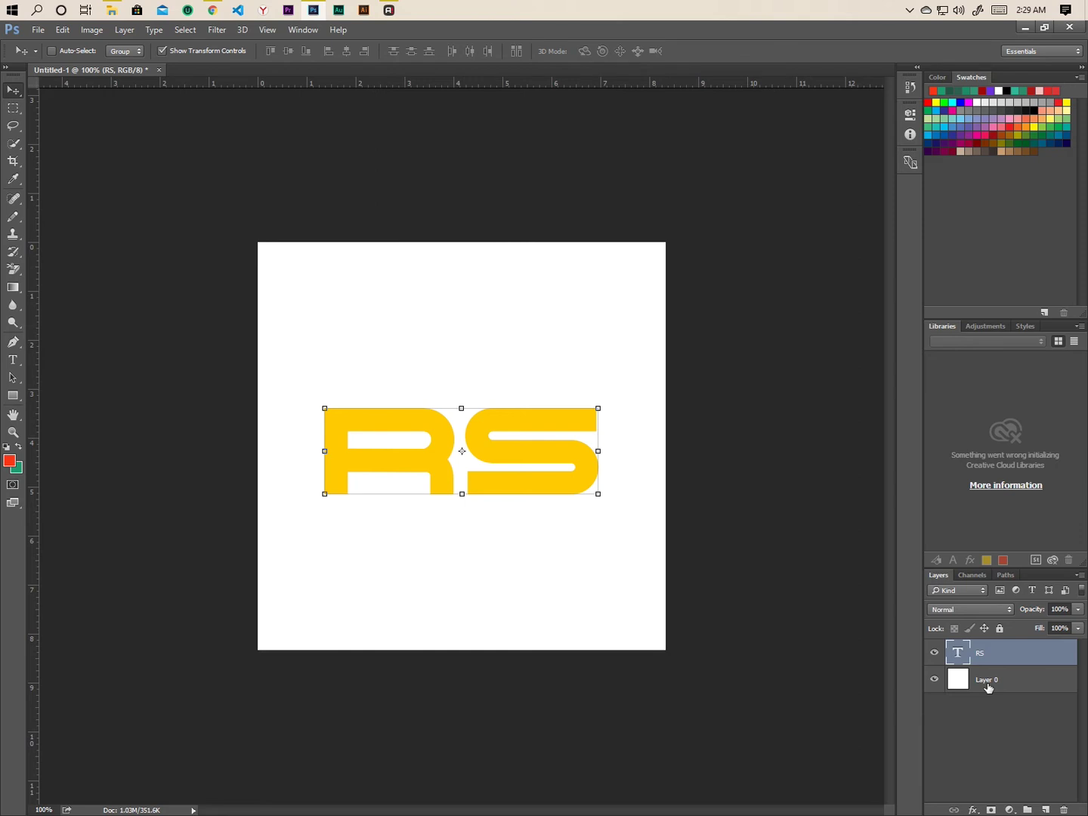
Set the foreground color to orange-red f84022 and fill the RS text with it
left_click(12, 288)
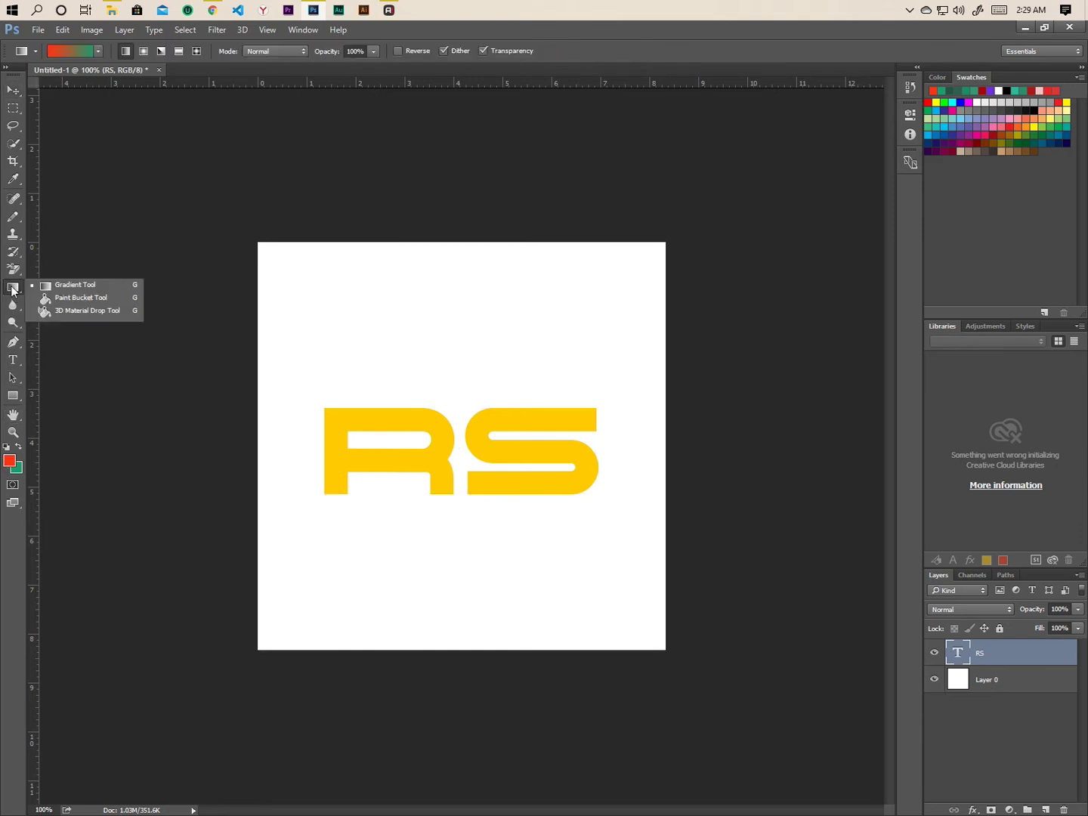
left_click(77, 300)
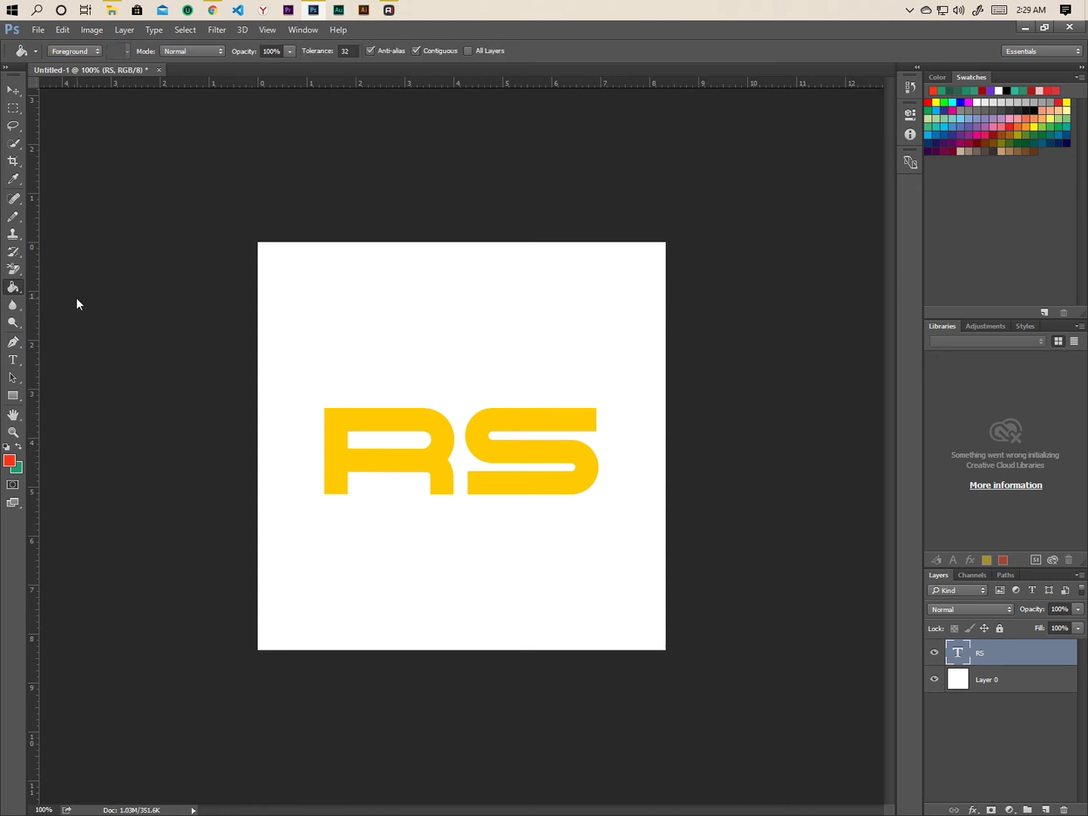
left_click(10, 461)
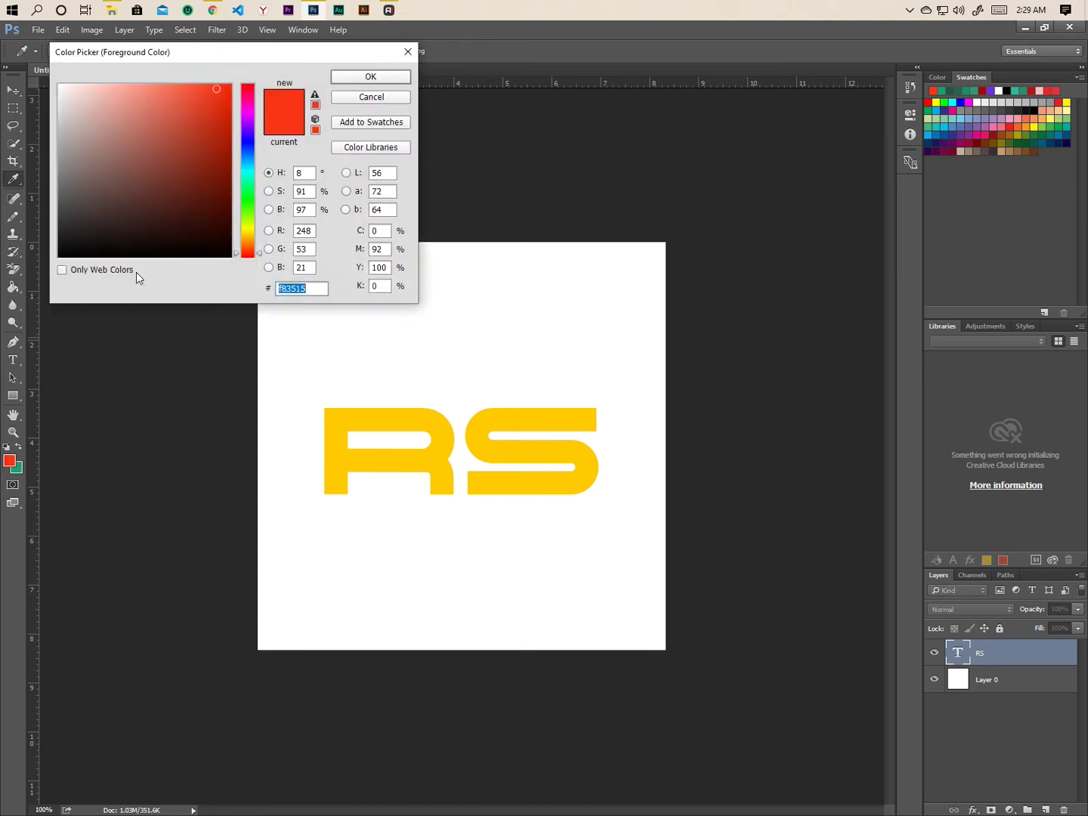
mouse_move(198, 127)
left_mouse_down()
mouse_move(201, 99)
mouse_move(218, 96)
left_mouse_up()
left_click_drag(218, 101, 208, 89)
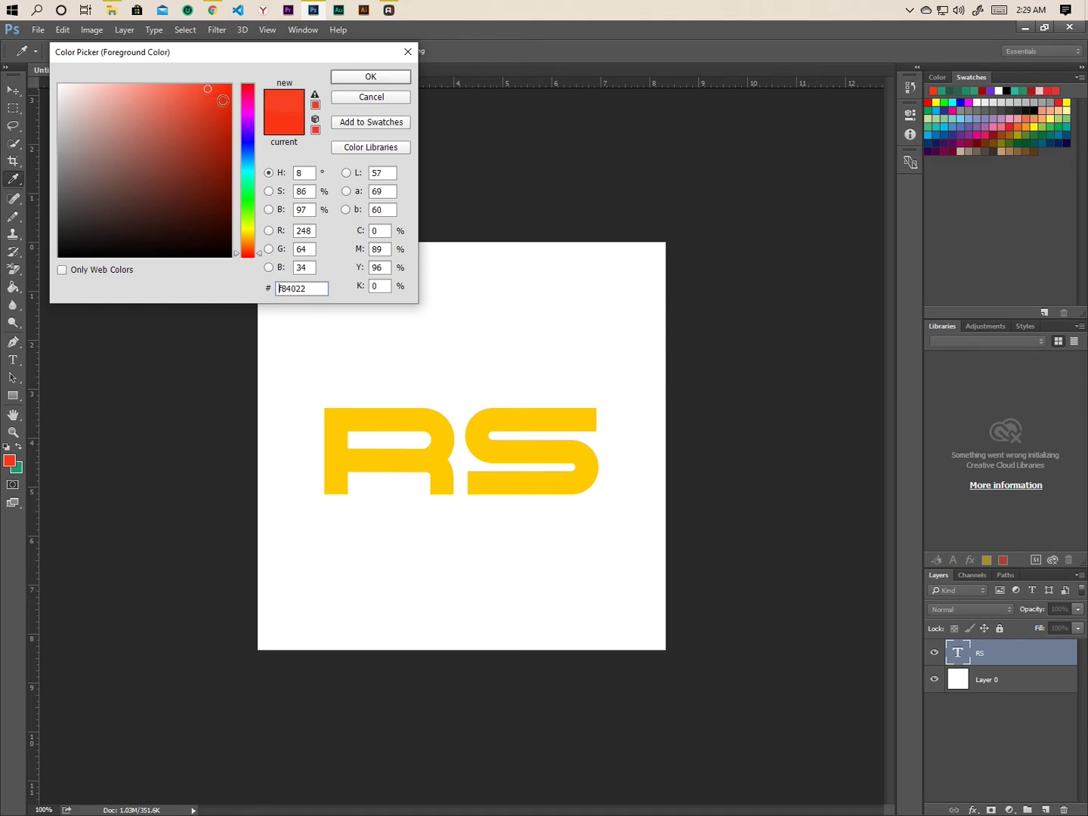
left_click(356, 76)
key("g")
key("alt+BackSpace")
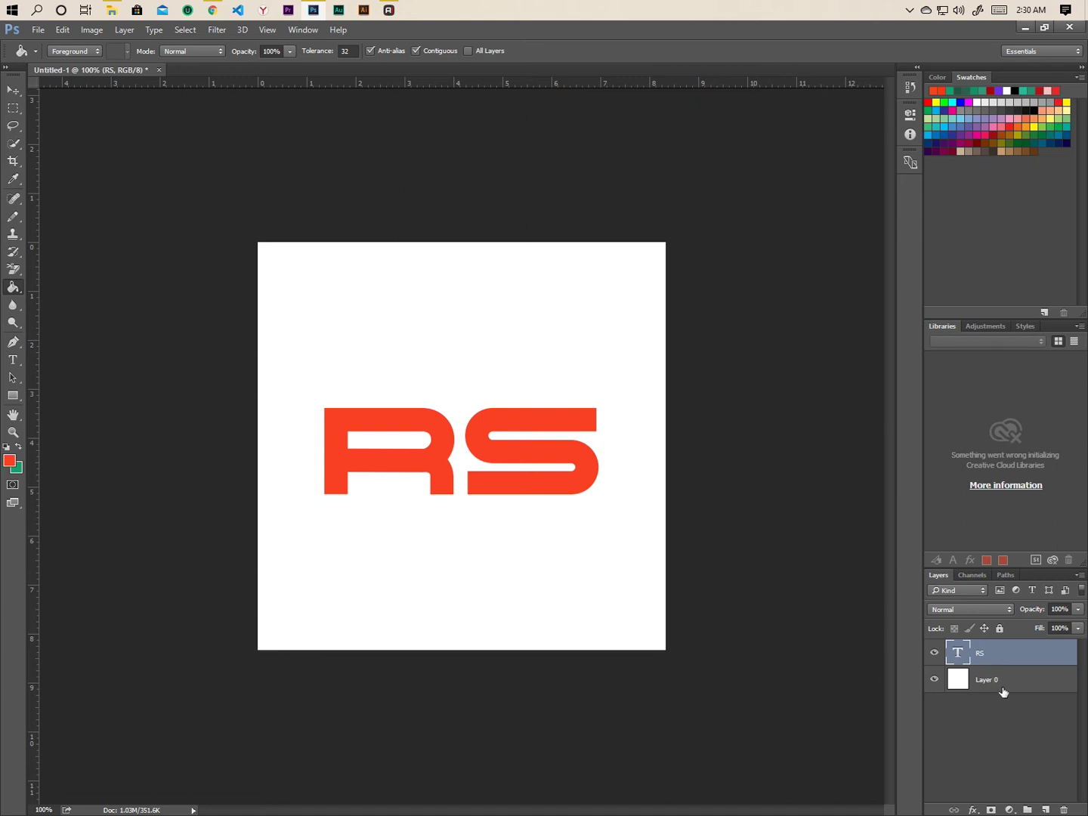
Fill Layer 0 with the orange-red foreground color using the Paint Bucket tool
left_click(1004, 688)
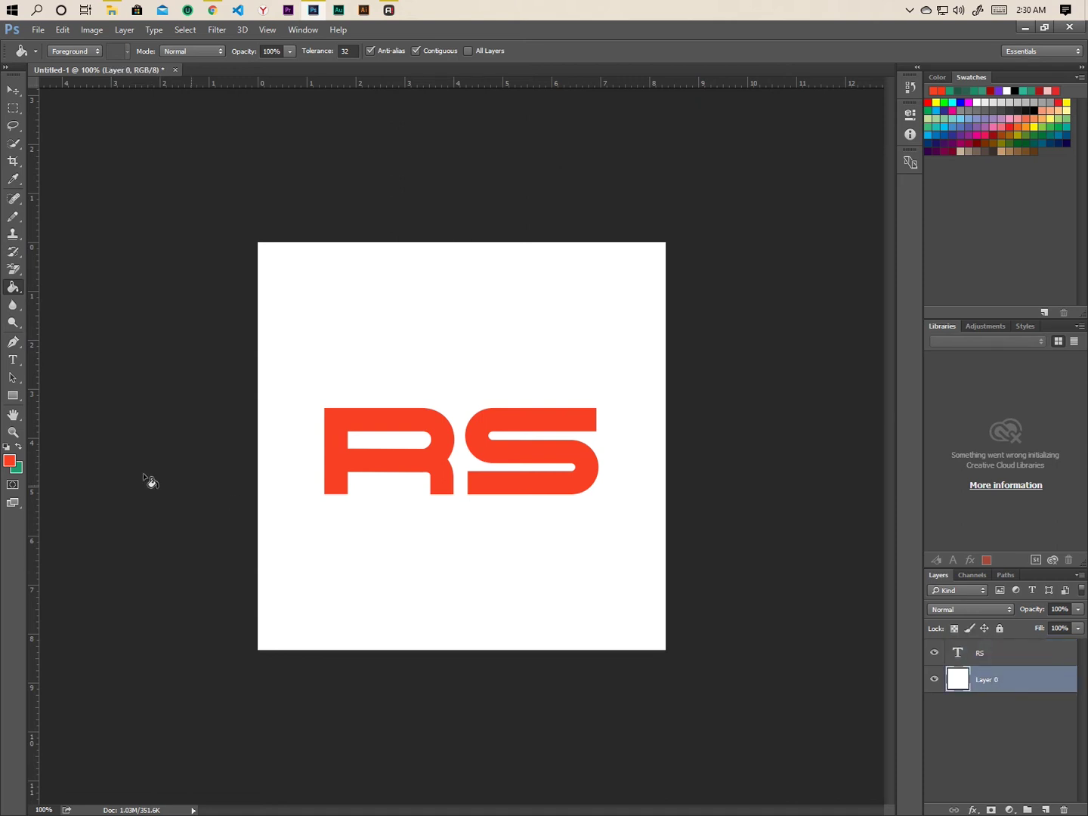
left_click(307, 304)
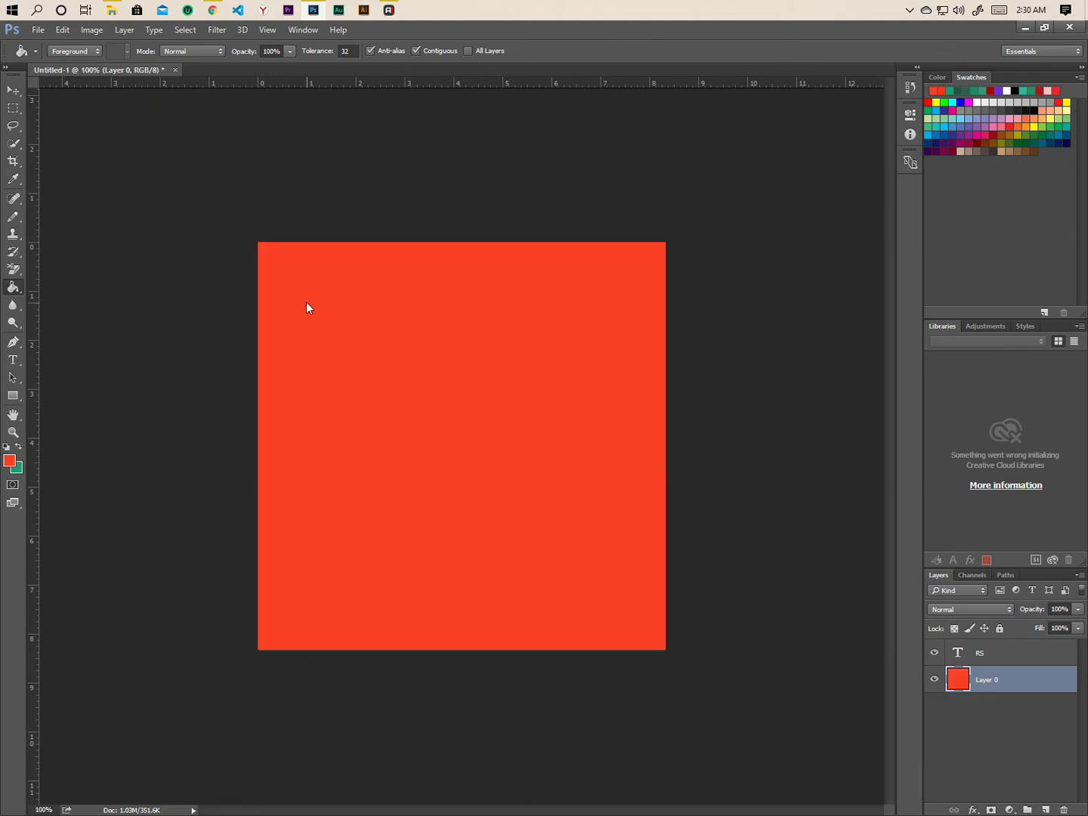
Change the color of the entire RS text to white, ffffff, and commit the text edit
left_click(983, 656)
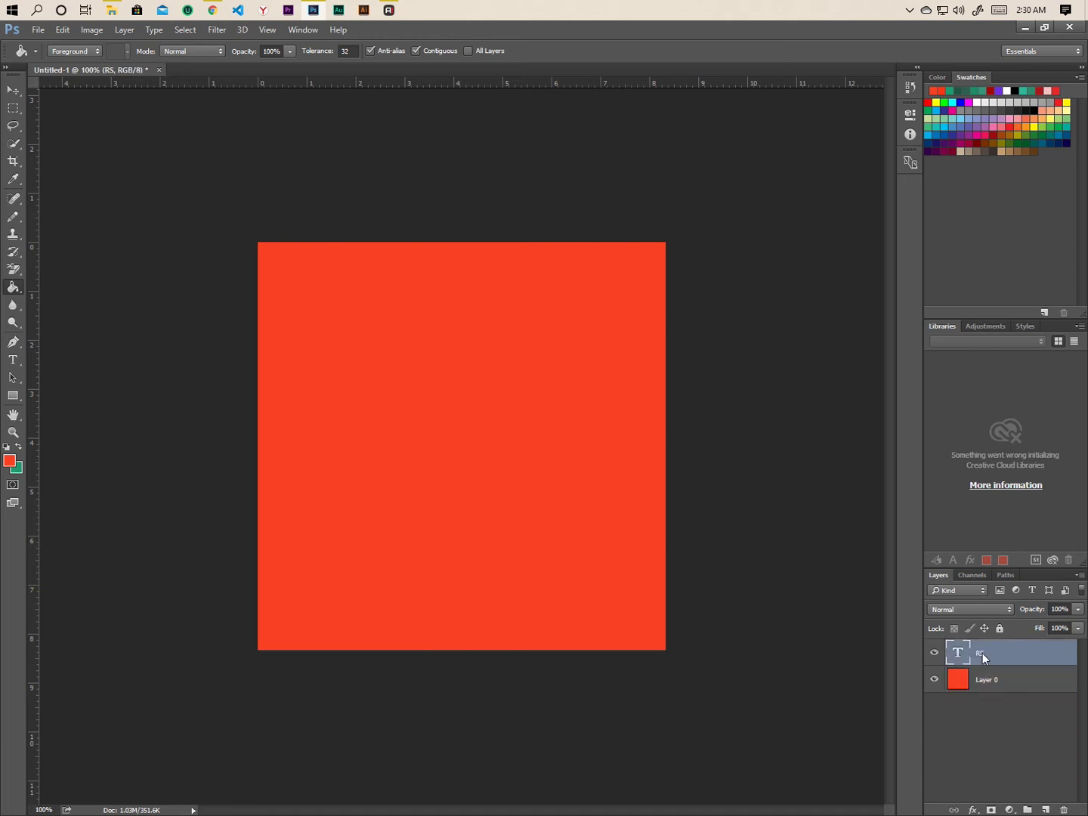
left_click(13, 361)
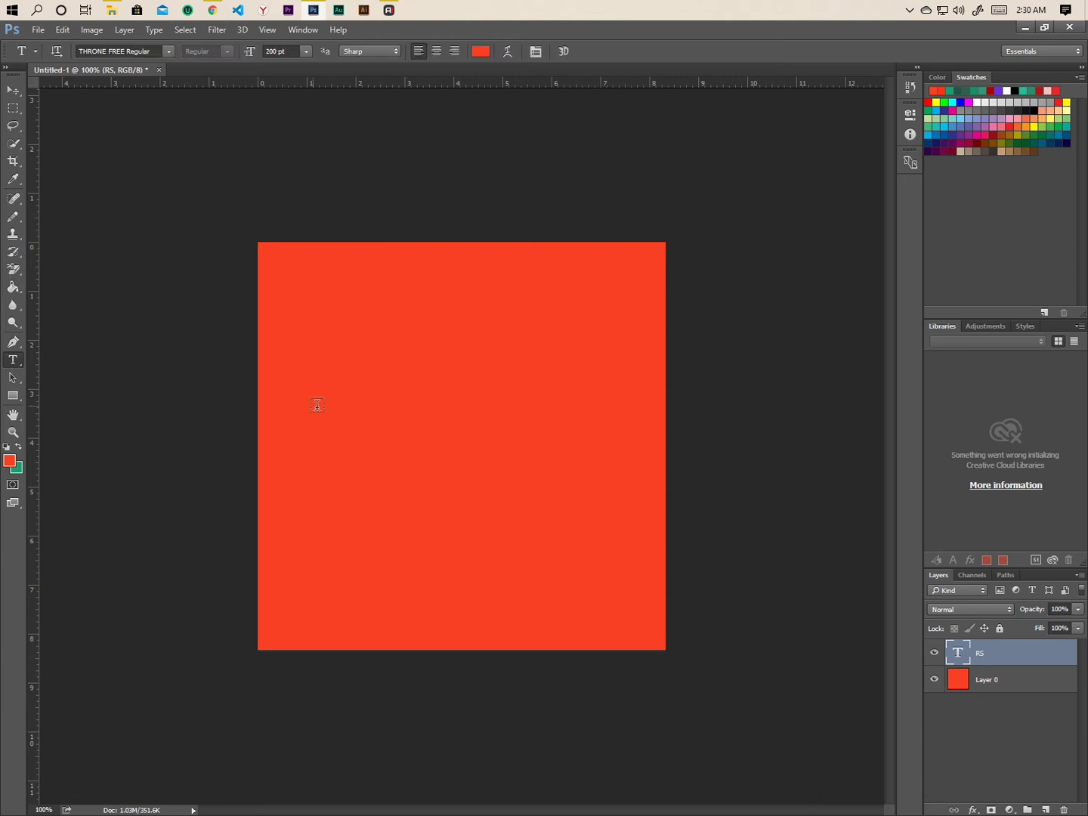
left_click(469, 431)
key("ctrl+a")
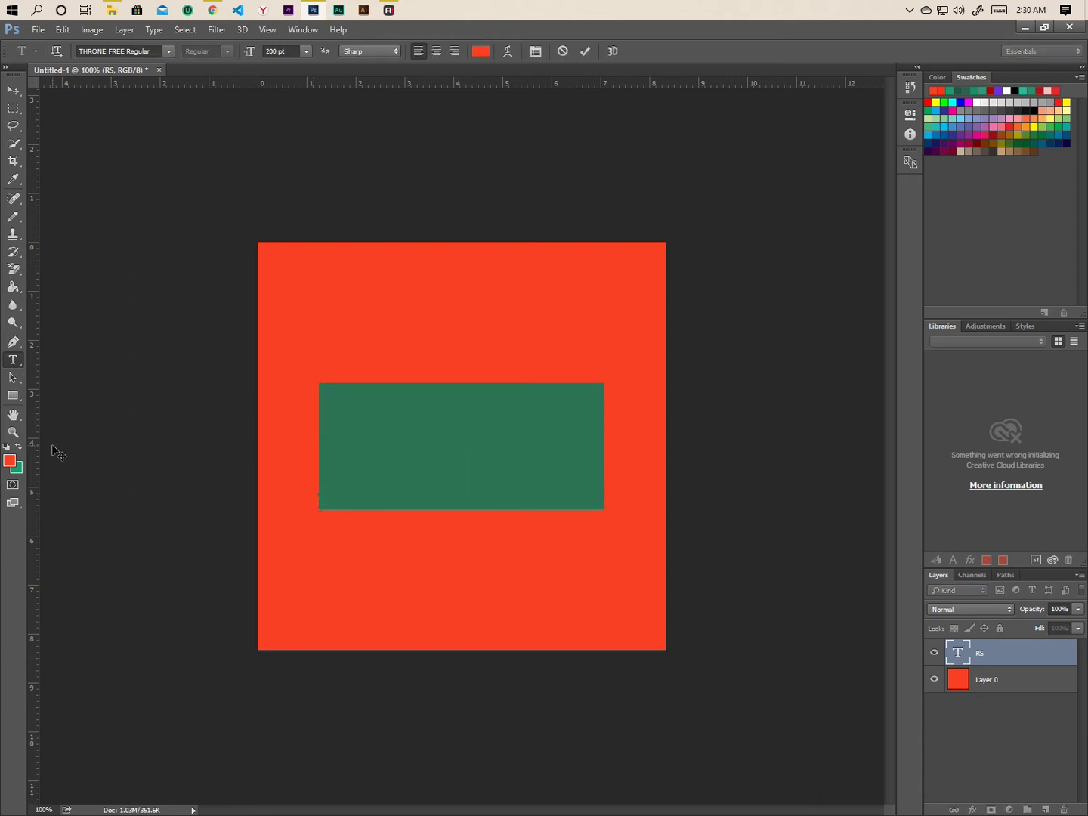
left_click(10, 459)
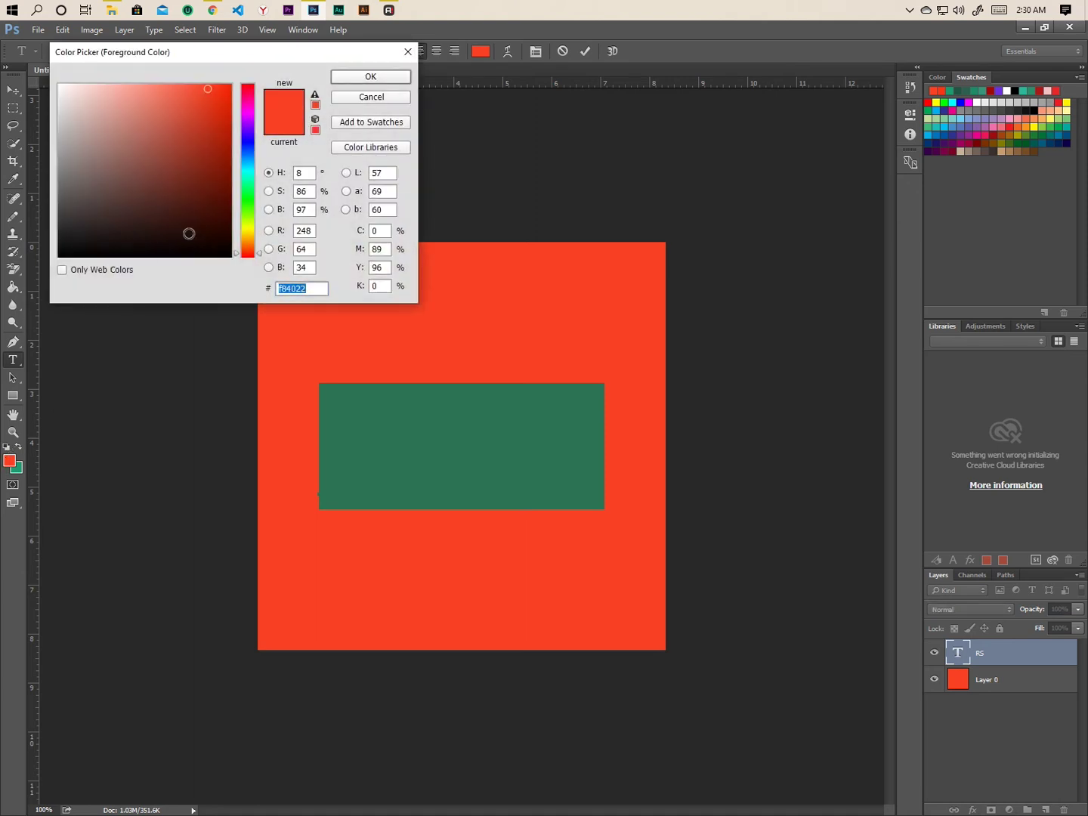
left_click_drag(202, 107, 47, 81)
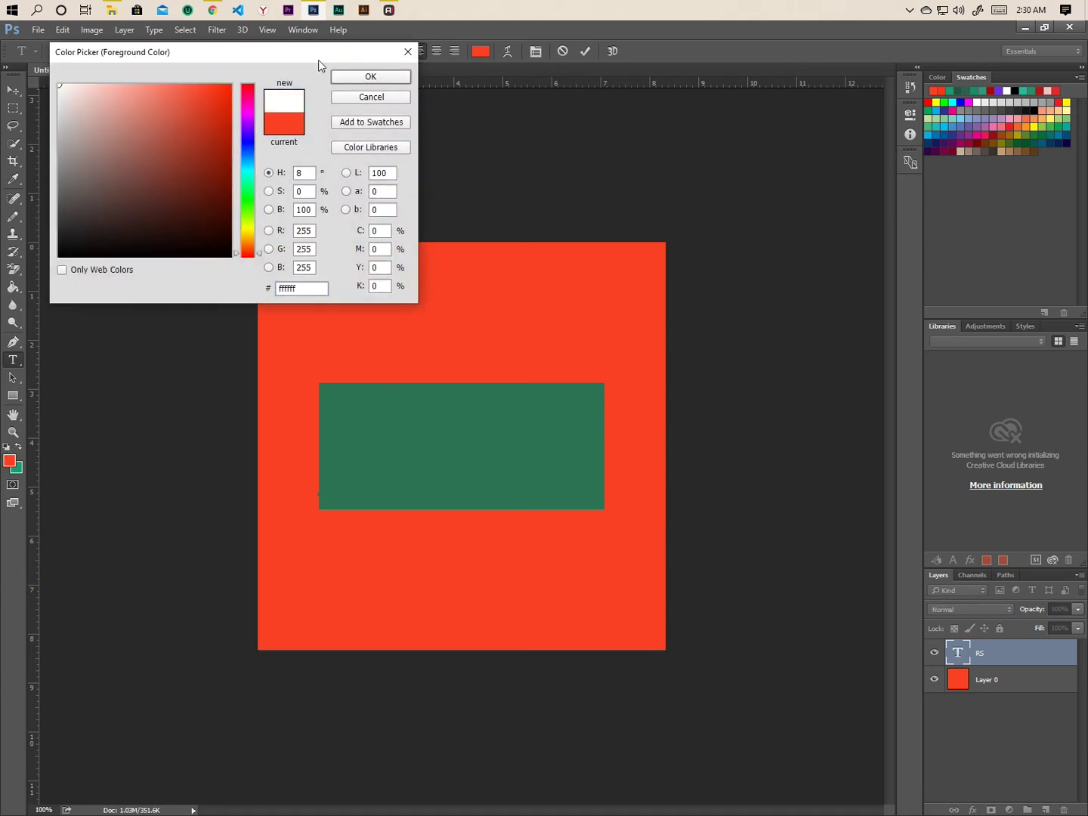
left_click(352, 77)
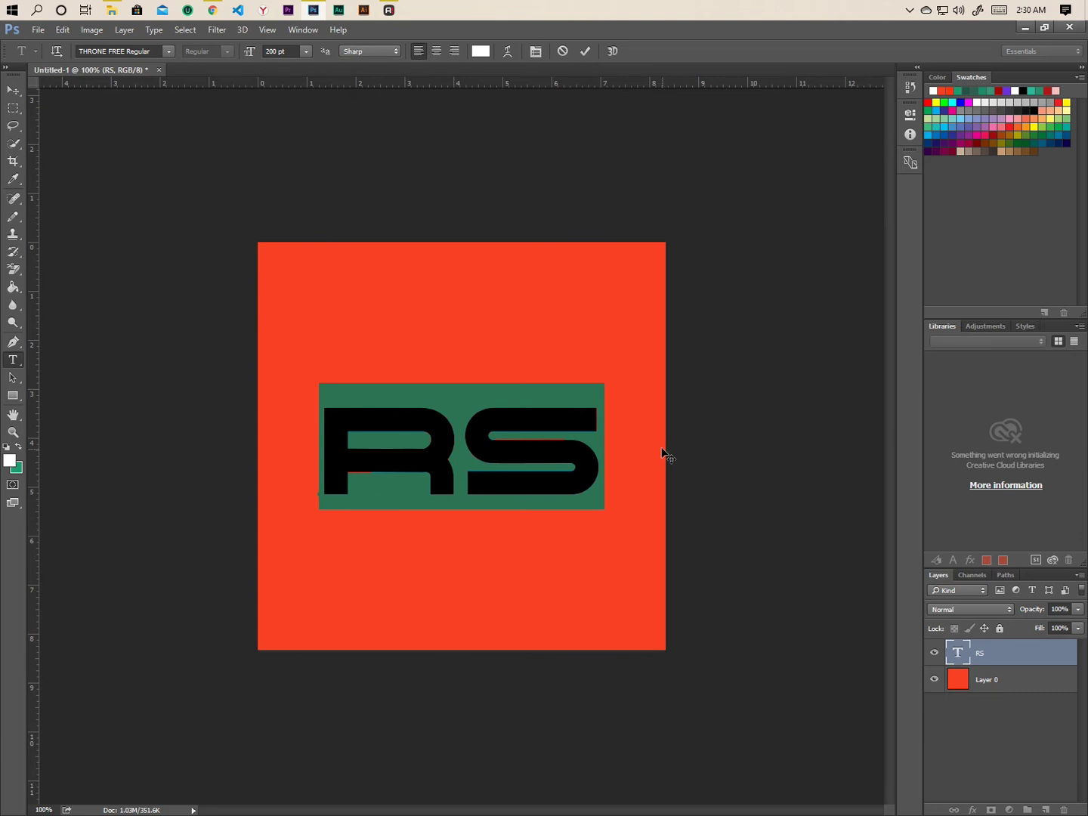
left_click(1002, 654)
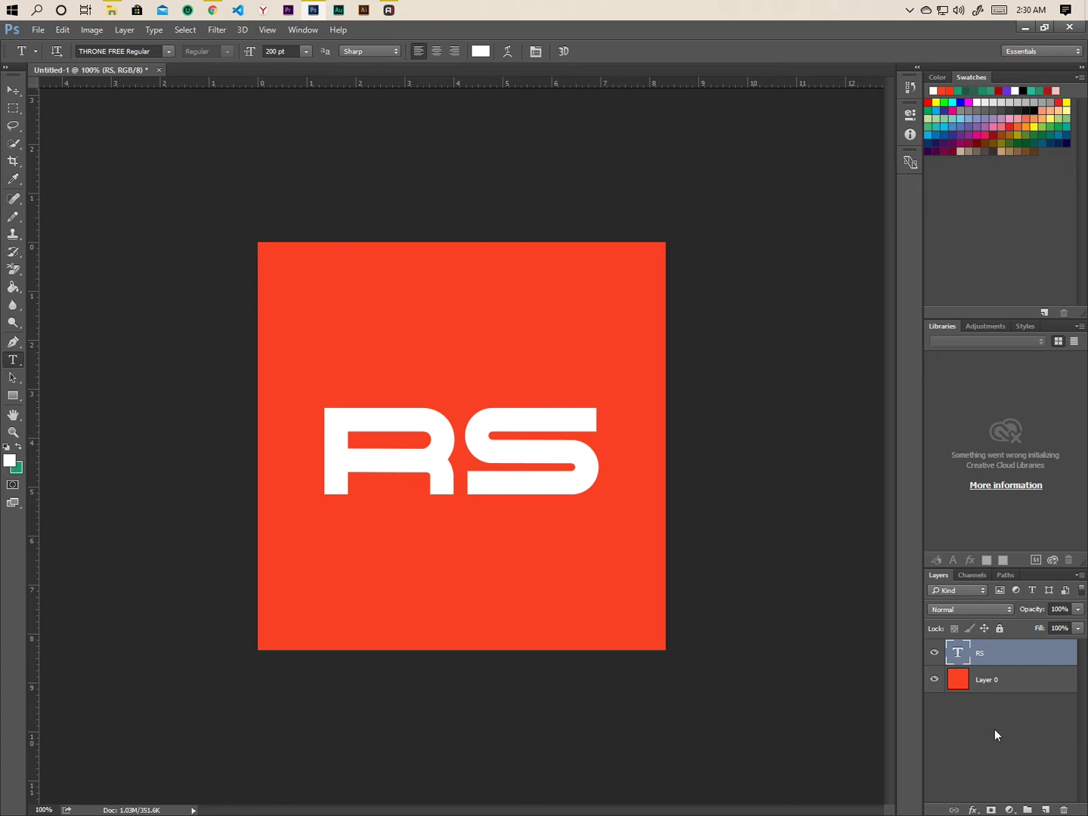
Duplicate the white RS text layer and set the copy's text color to black, 000000
key("ctrl+j")
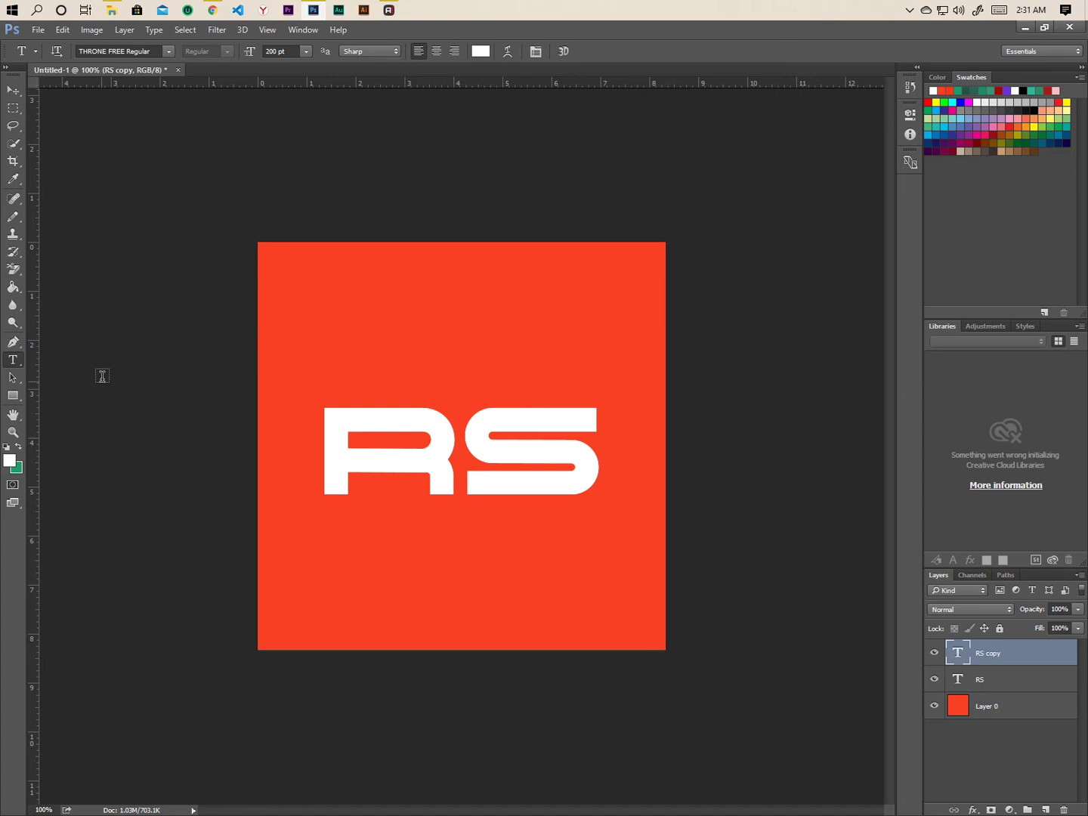
left_click(452, 486)
key("ctrl+a")
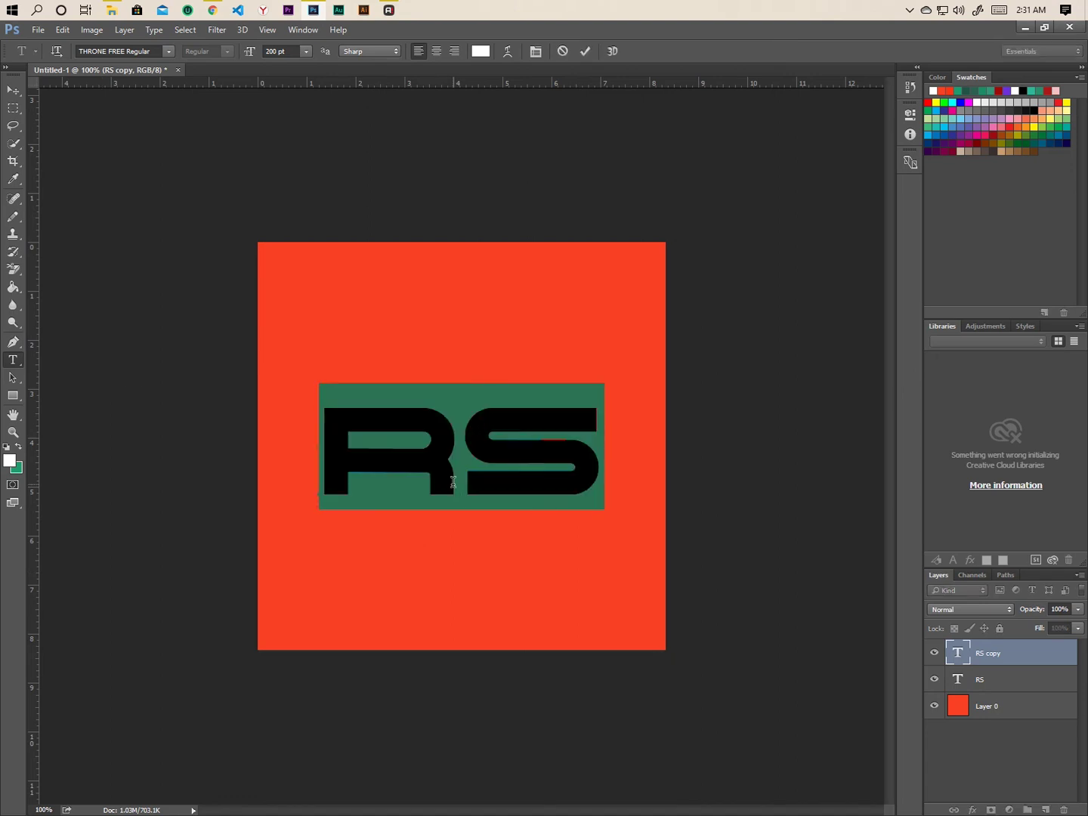
left_click(9, 461)
left_click_drag(151, 190, 44, 259)
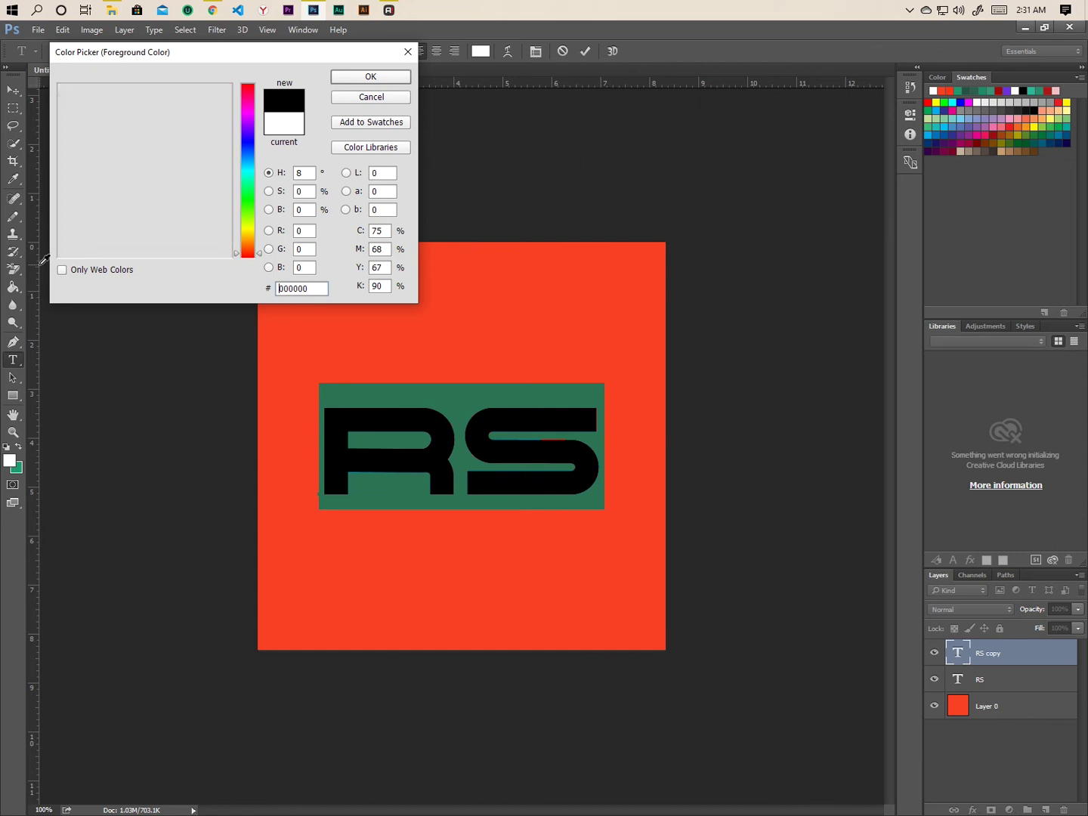
left_click(352, 74)
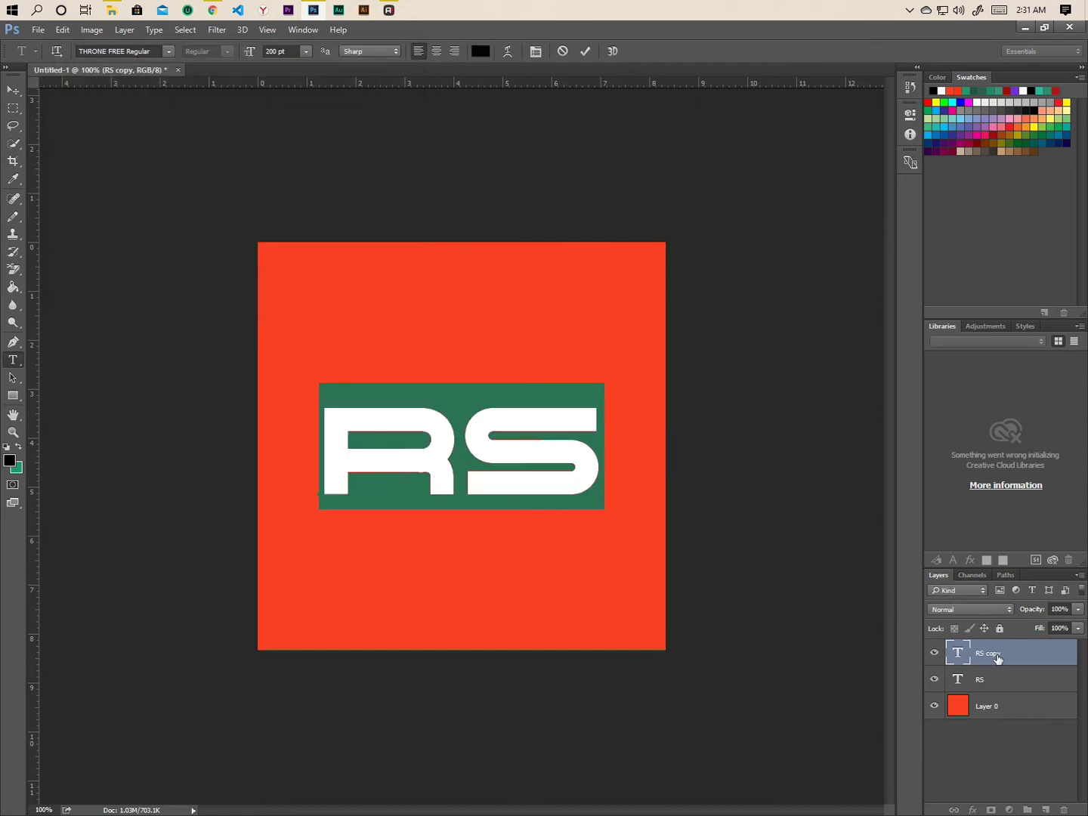
left_click(994, 654)
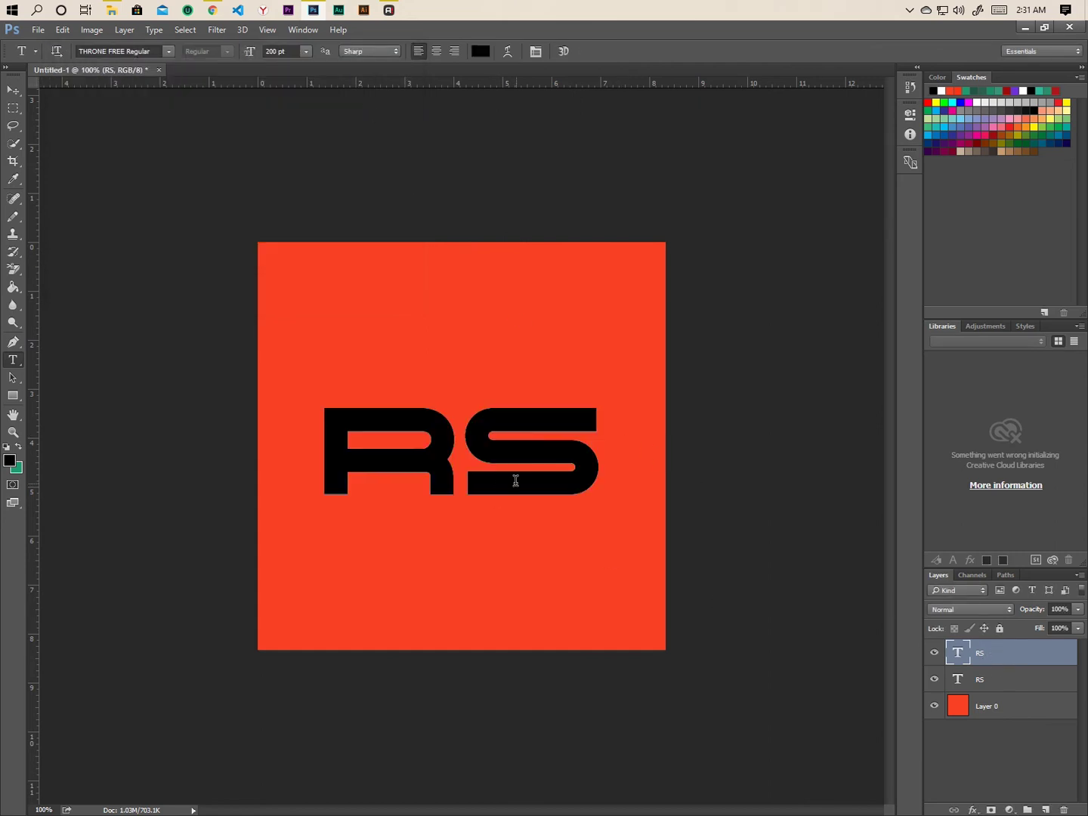
Hide and reshow the black RS layer, and swap the stacking order of the two RS layers and back
left_click(934, 655)
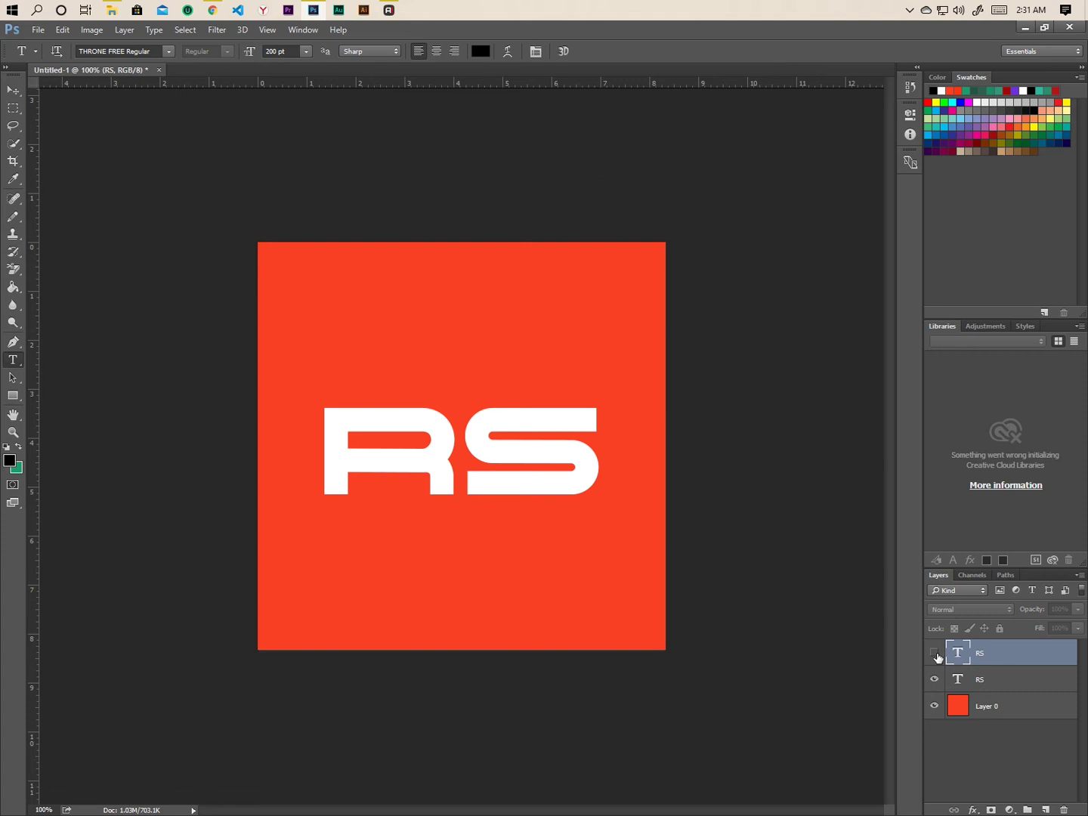
left_click(934, 654)
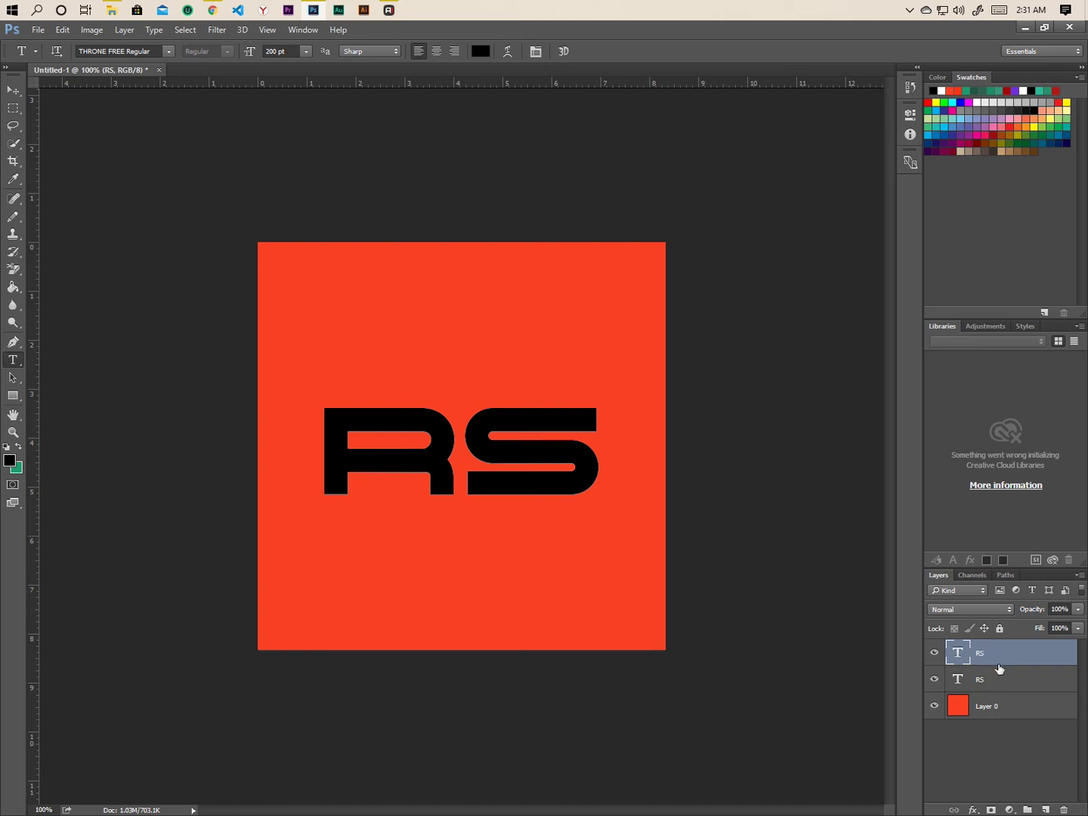
left_click_drag(994, 684, 991, 652)
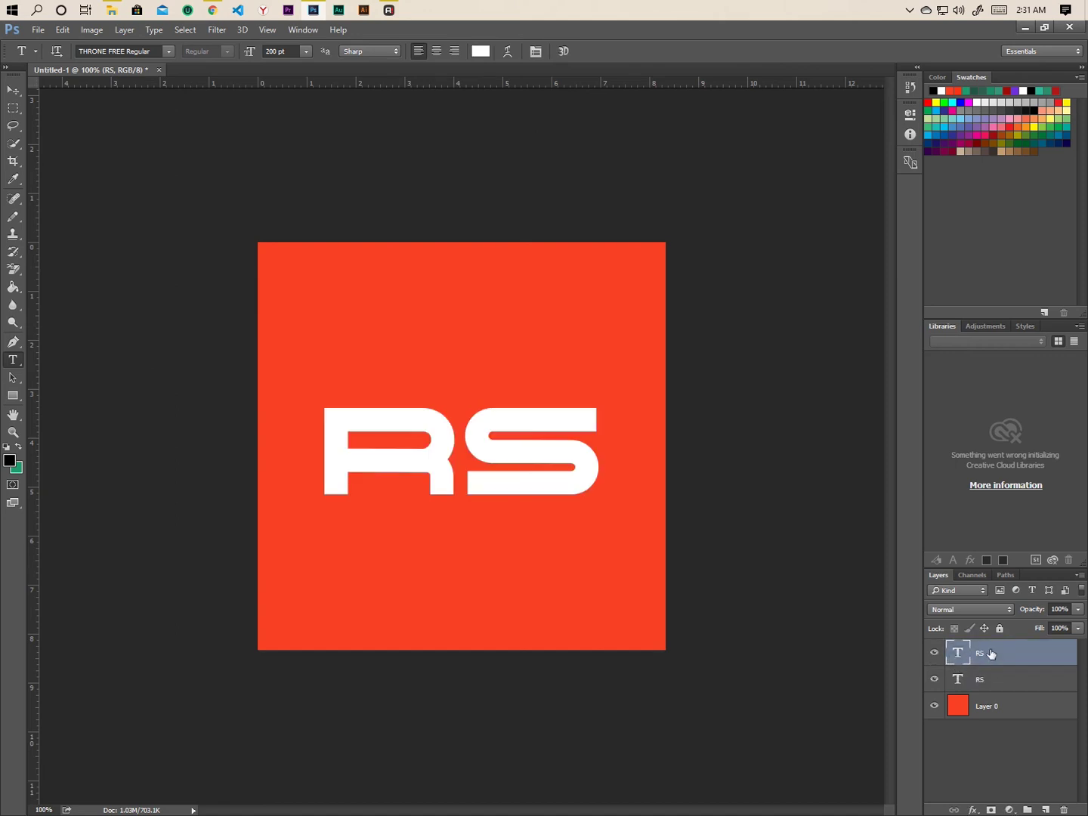
left_click_drag(992, 679, 987, 653)
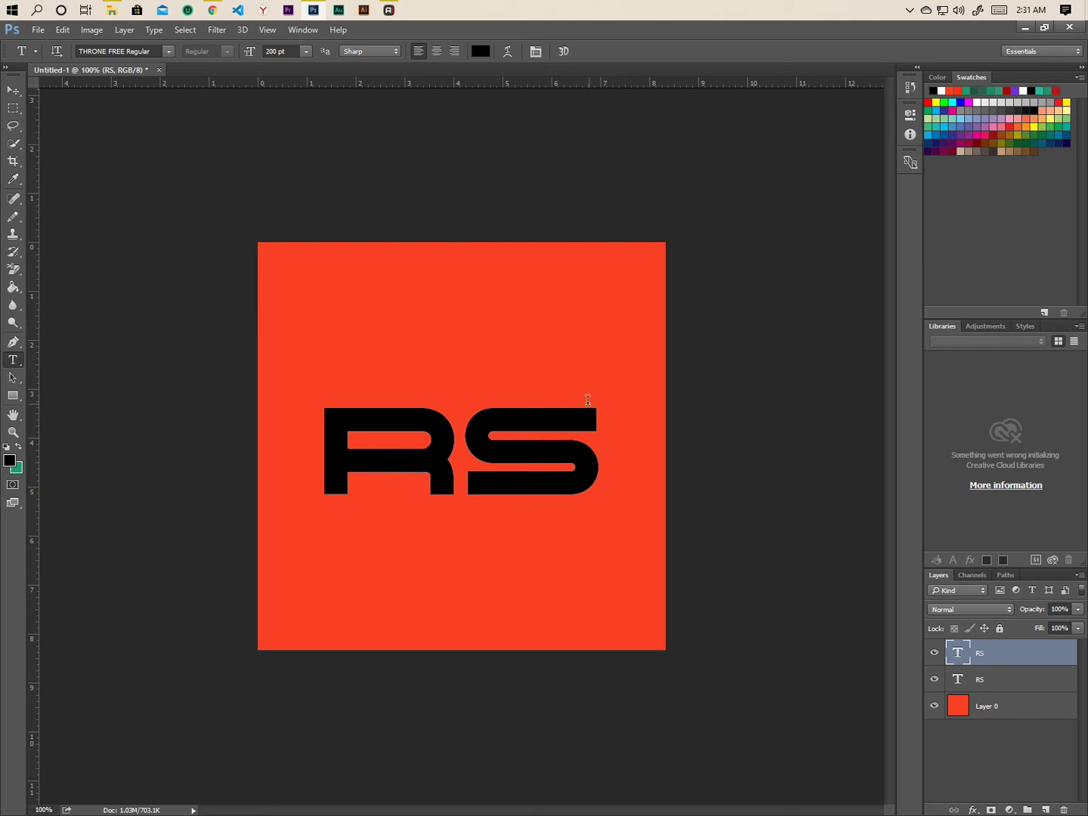
Rotate the black RS text layer by 45° around its center and apply the transformation
left_click(9, 93)
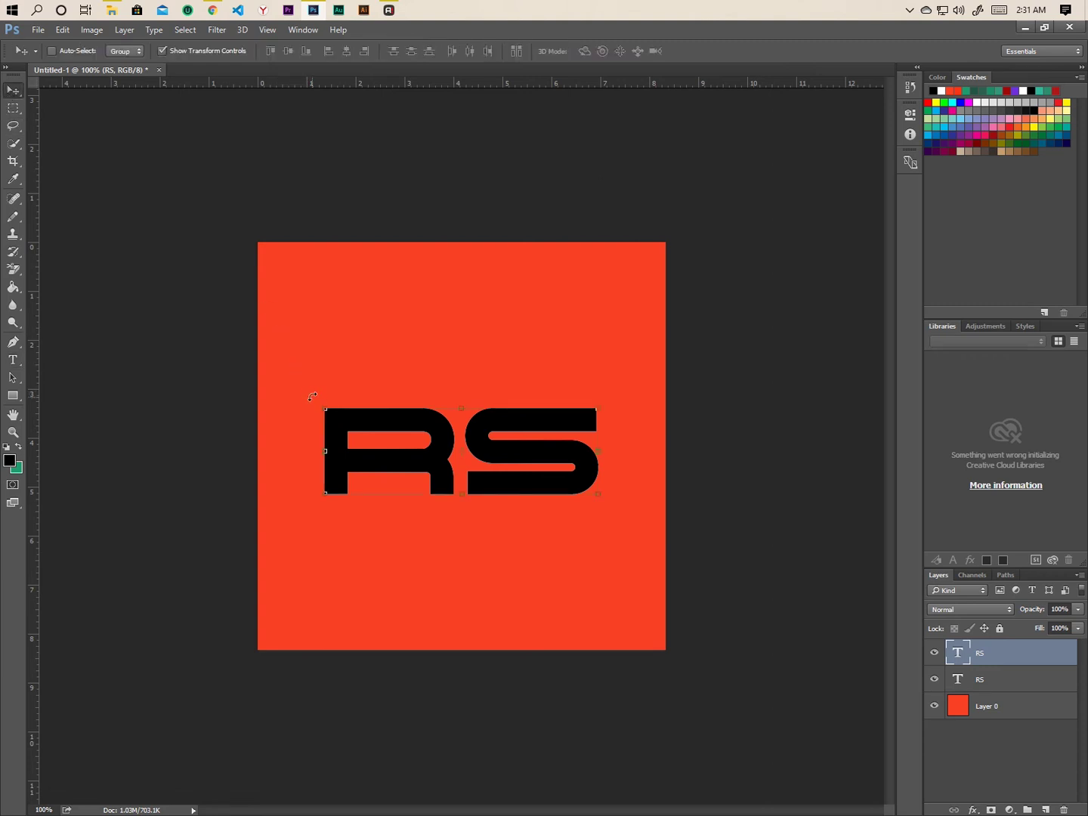
left_click_drag(312, 396, 339, 341)
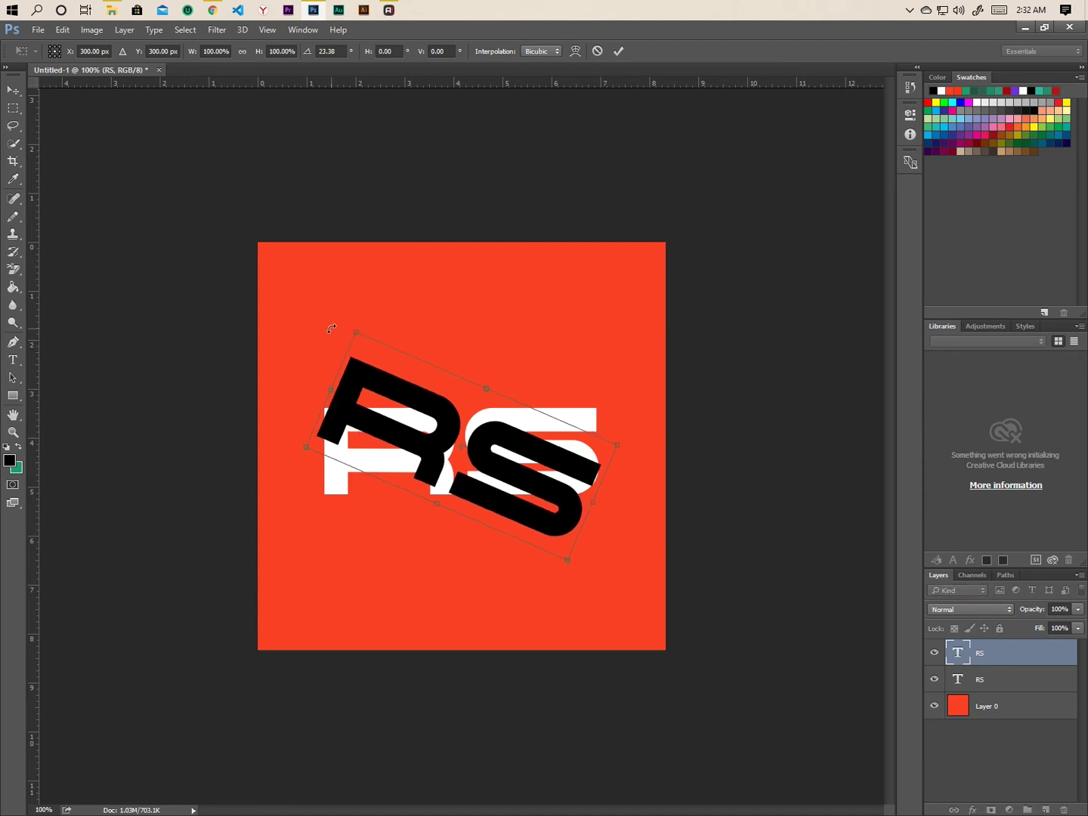
left_click(331, 51)
key("BackSpace")
key("BackSpace")
key("BackSpace")
key("BackSpace")
key("BackSpace")
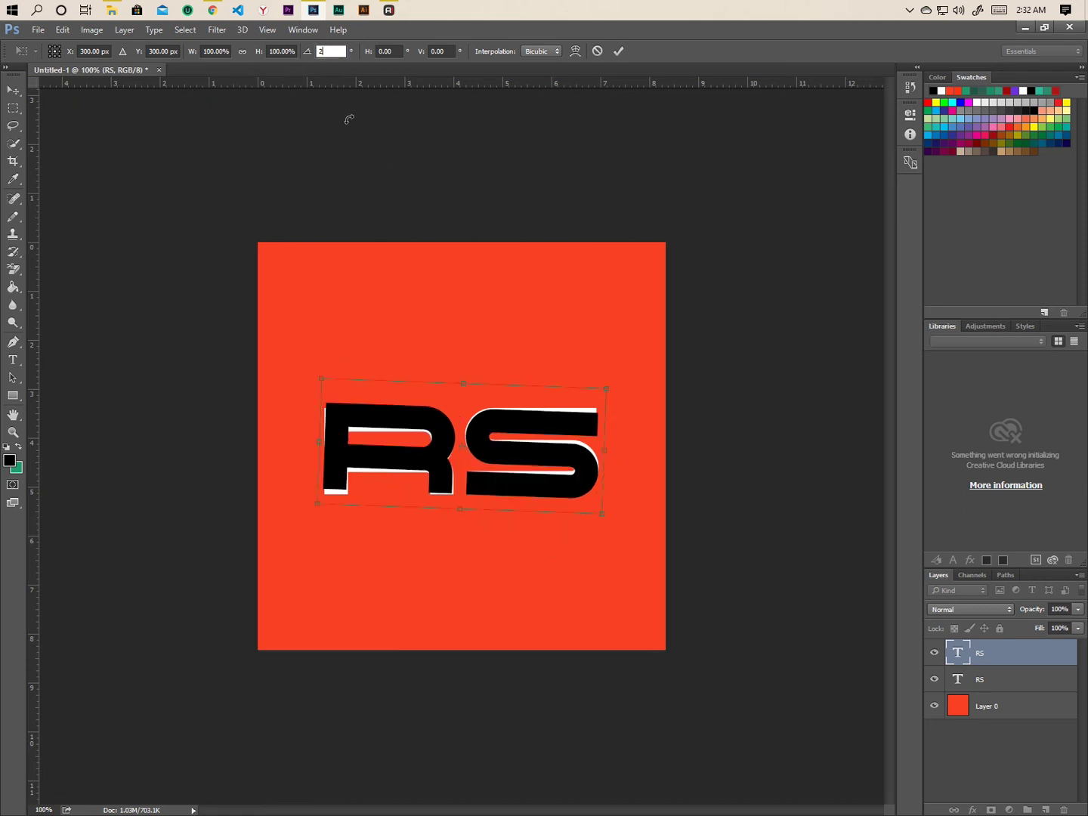
type("45")
key("Return")
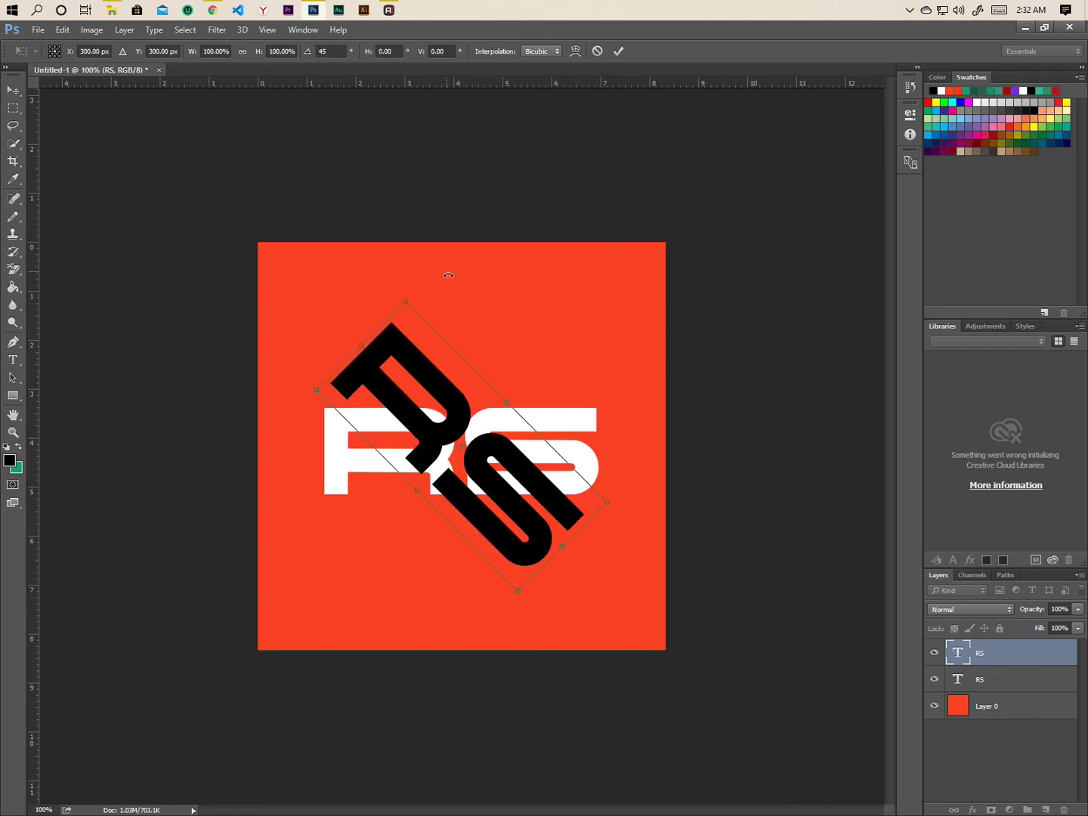
left_click(618, 53)
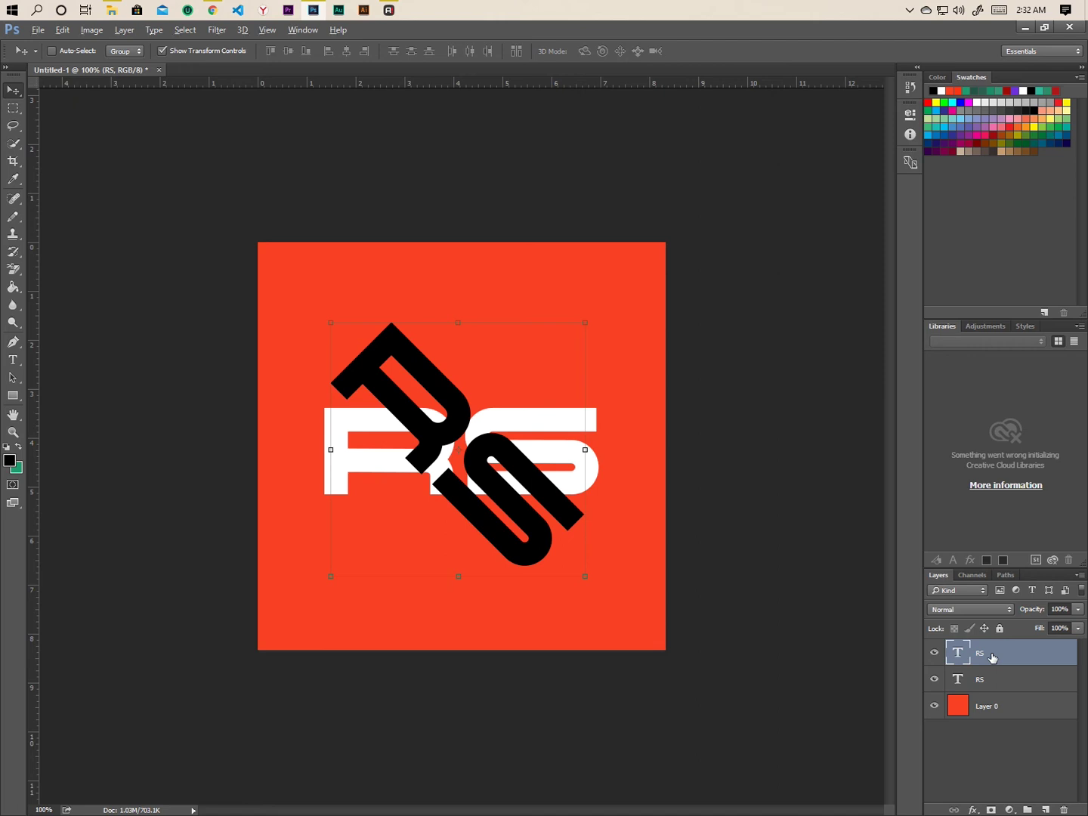
Build a leftward extrusion from the rotated black RS layer by duplicating it 100 times, offsetting each copy one pixel to the left
key("alt+Left")
key("alt+Left")
key("alt+Left")
key("alt+Left")
key("alt+Left")
key("alt+Left")
key("alt+Left")
key("alt+Left")
key("alt+Left")
key("alt+Left")
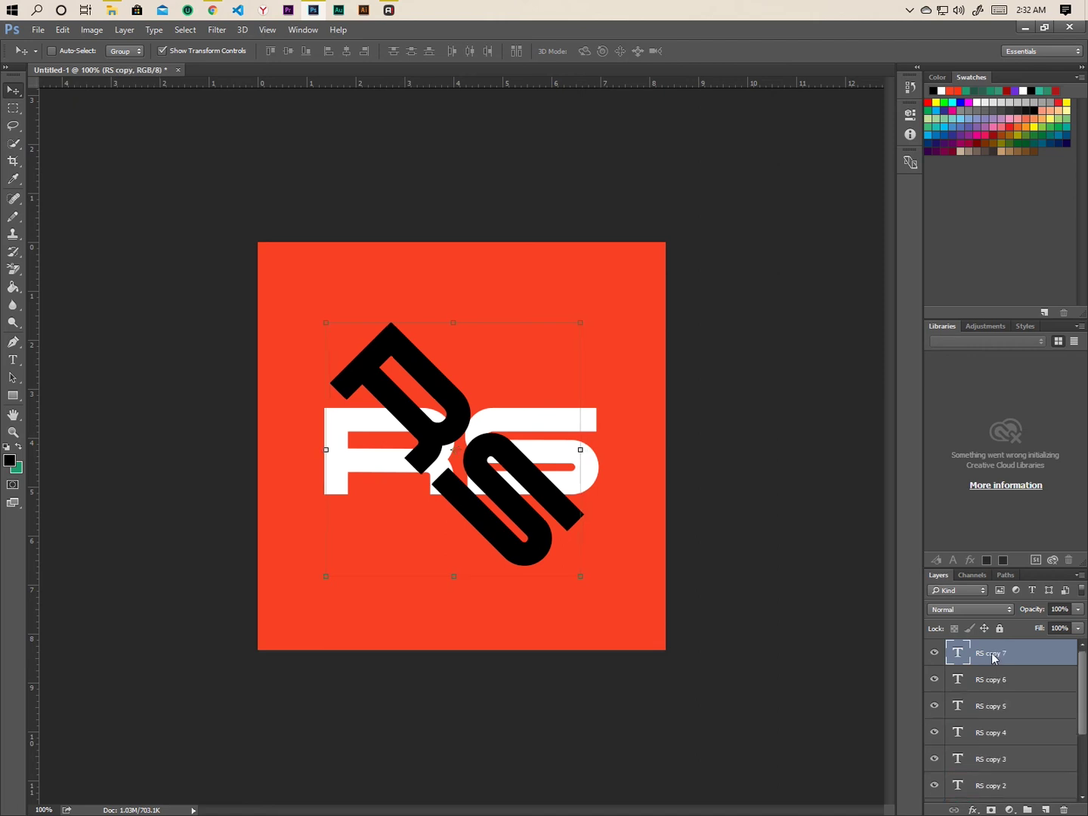
key("alt+Left")
key("alt+Left")
key("alt+Left")
key("alt+Left")
key("alt+Left")
key("alt+Left")
key("alt+Left")
key("alt+Left")
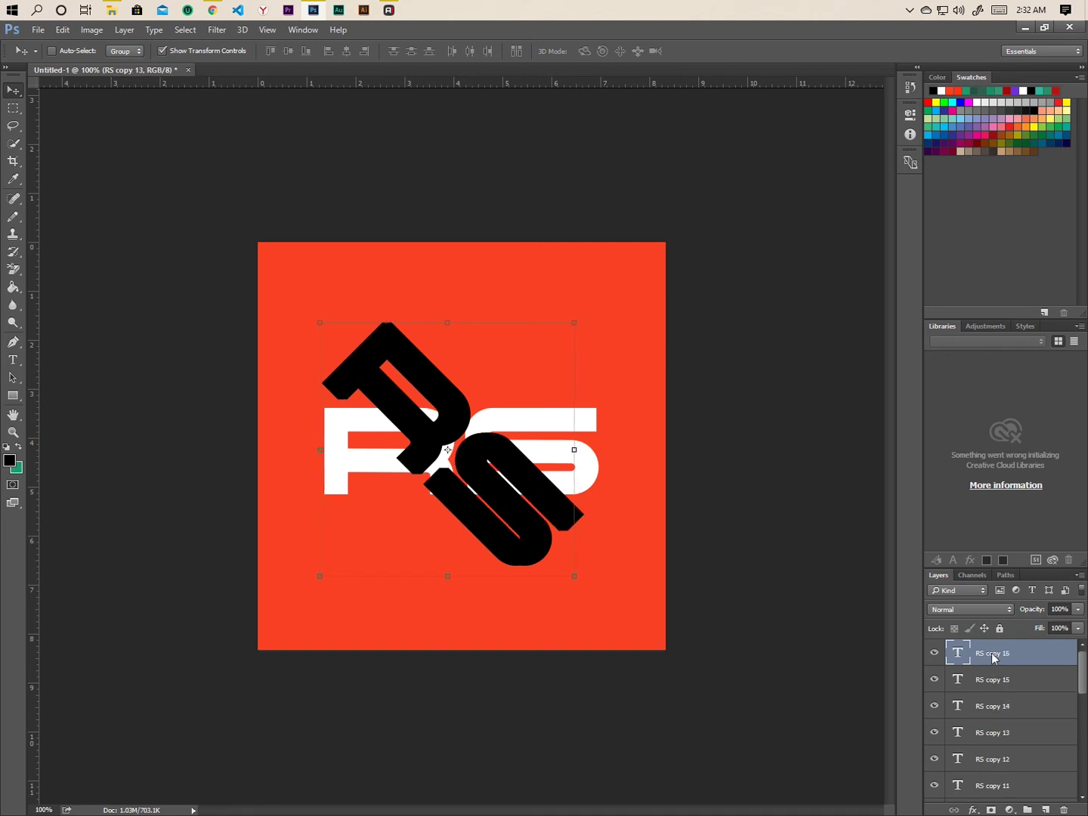
key("alt+Left")
key("alt+Left")
key("alt+Left")
key("alt+Left")
key("alt+Left")
key("alt+Left")
key("alt+Left")
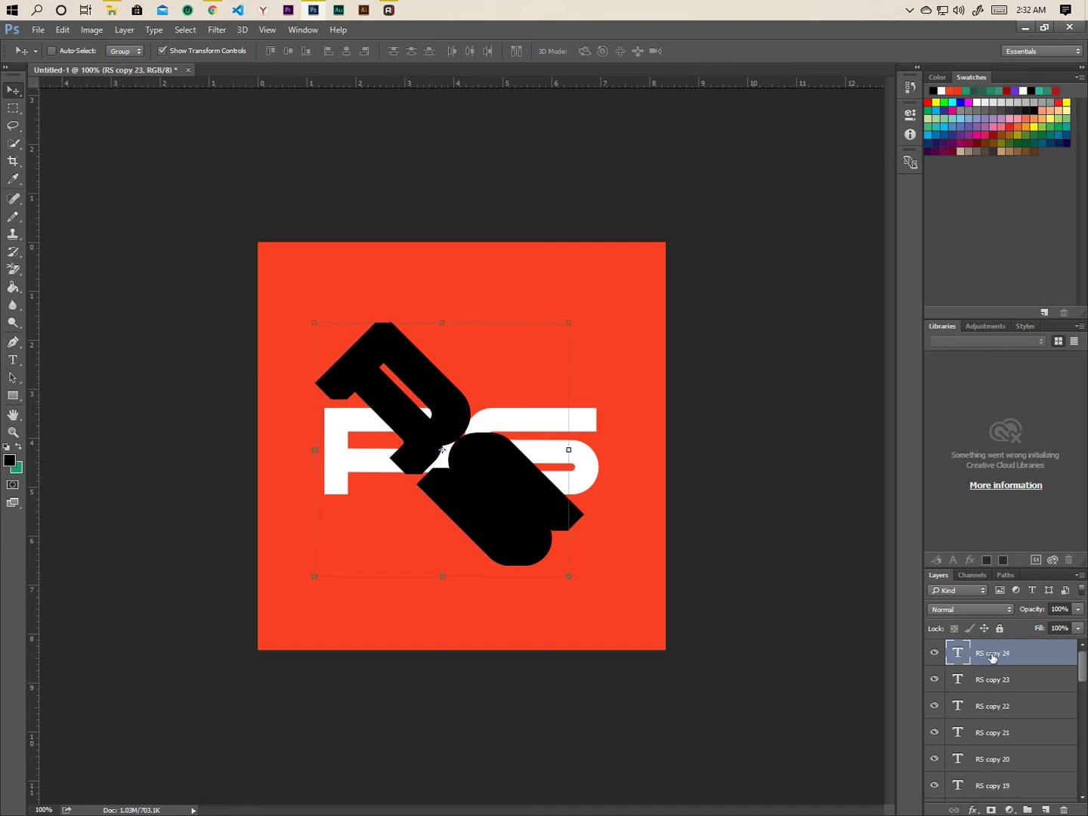
key("alt+Left")
key("alt+Left")
key("alt+Left")
key("alt+Left")
key("alt+Left")
key("alt+Left")
key("alt+Left")
key("alt+Left")
key("alt+Left")
key("alt+Left")
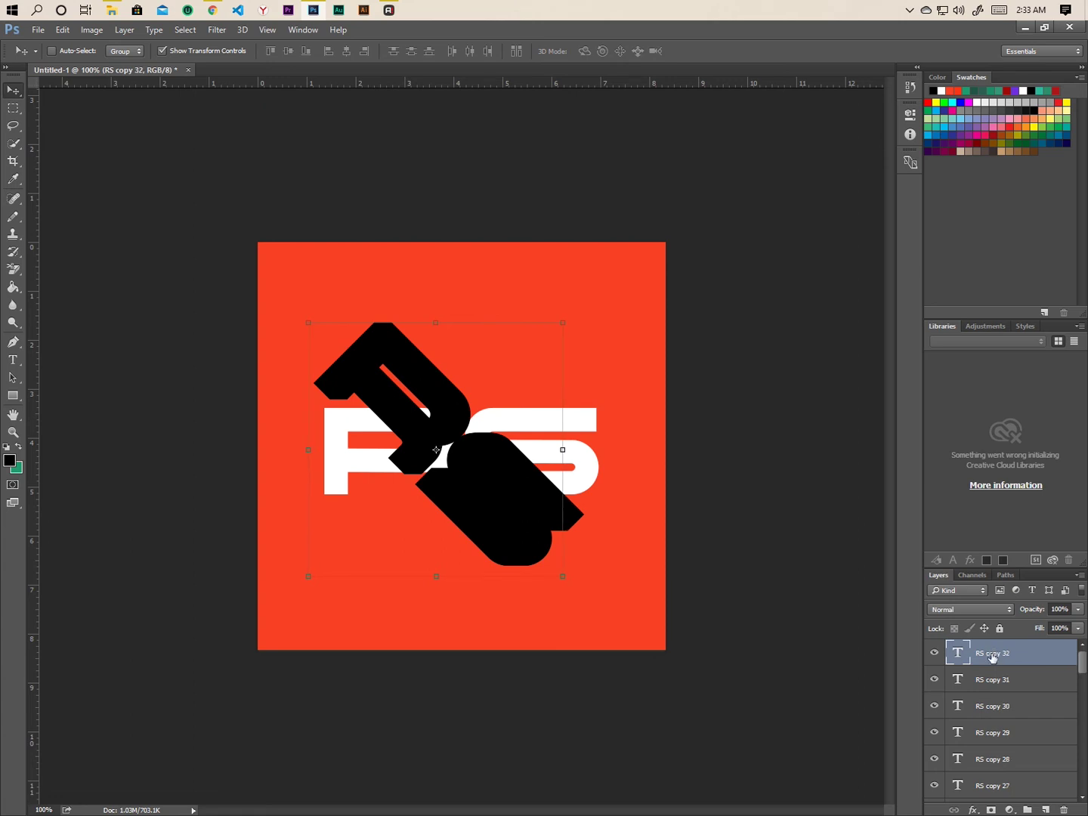
key("alt+Left")
key("alt+Left")
key("alt+Left")
key("alt+Left")
key("alt+Left")
key("alt+Left")
key("alt+Left")
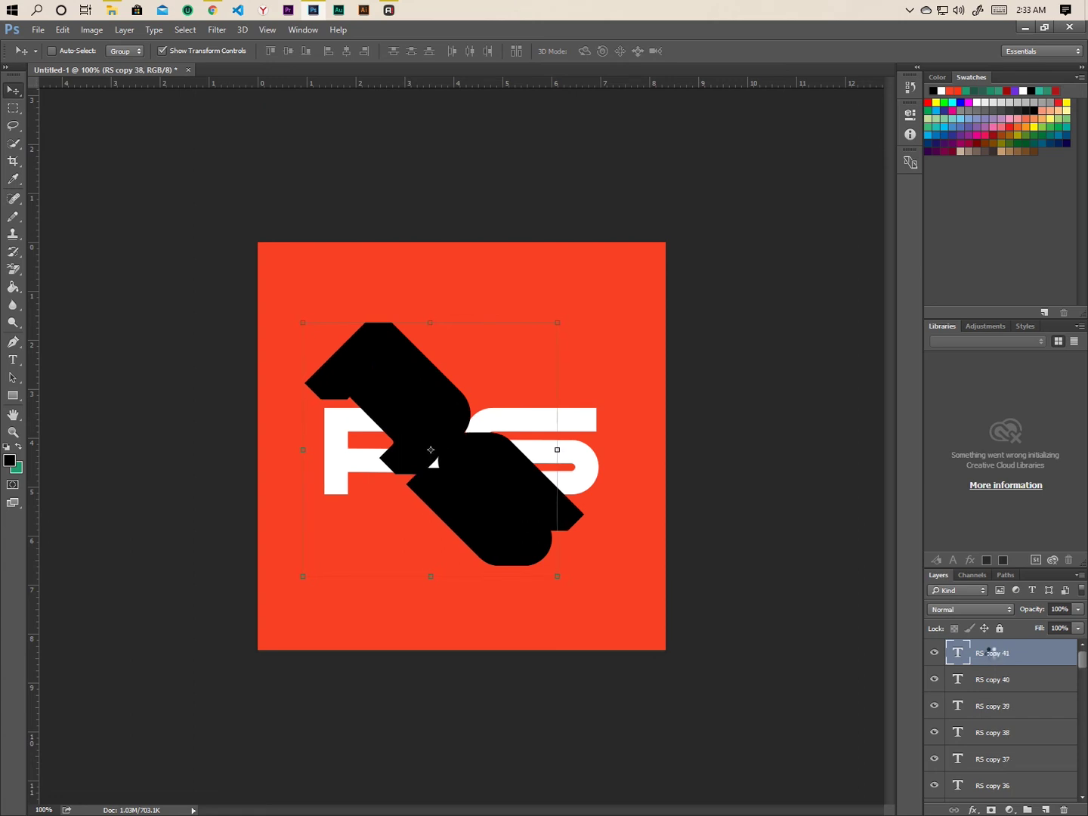
key("alt+Left")
key("alt+Left")
key("alt+Left")
key("alt+Left")
key("alt+Left")
key("alt+Left")
key("alt+Left")
key("alt+Left")
key("alt+Left")
key("alt+Left")
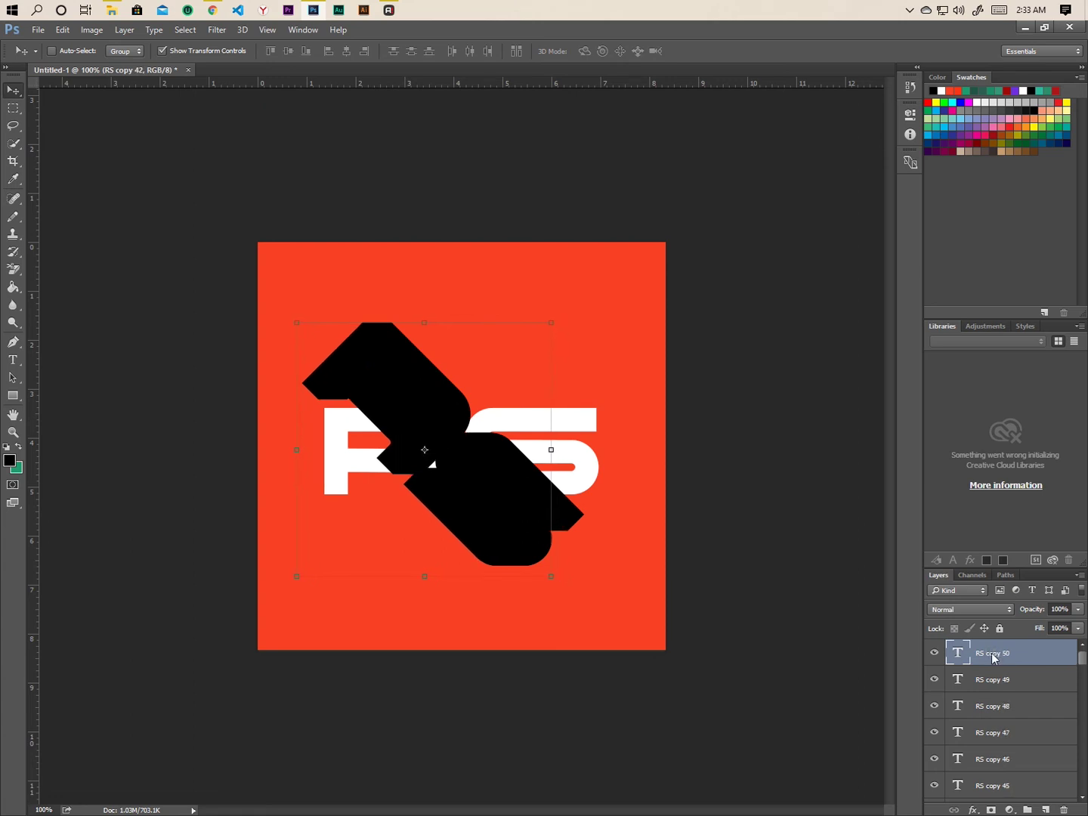
key("alt+Left")
key("alt+Left")
key("alt+Left")
key("alt+Left")
key("alt+Left")
key("alt+Left")
key("alt+Left")
key("alt+Left")
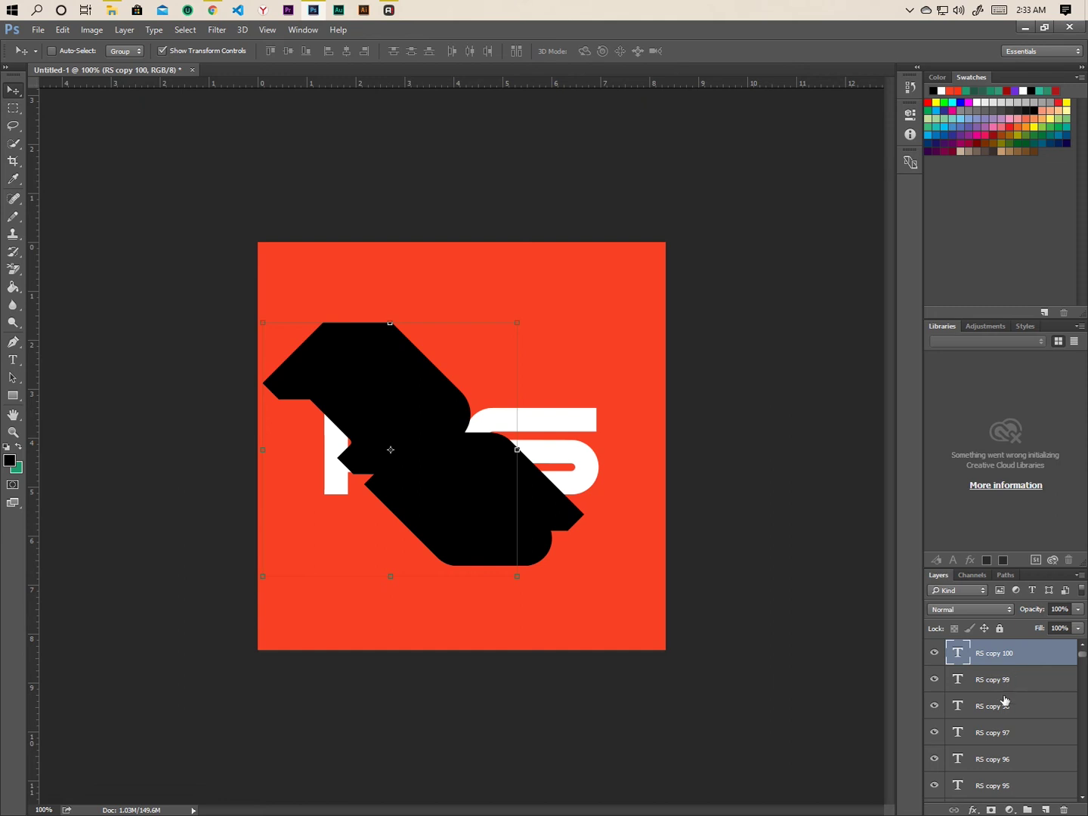
Select all black RS layers from RS copy 100 down to the original rotated one and merge them into a single layer
scroll(1004, 700, "down", 14)
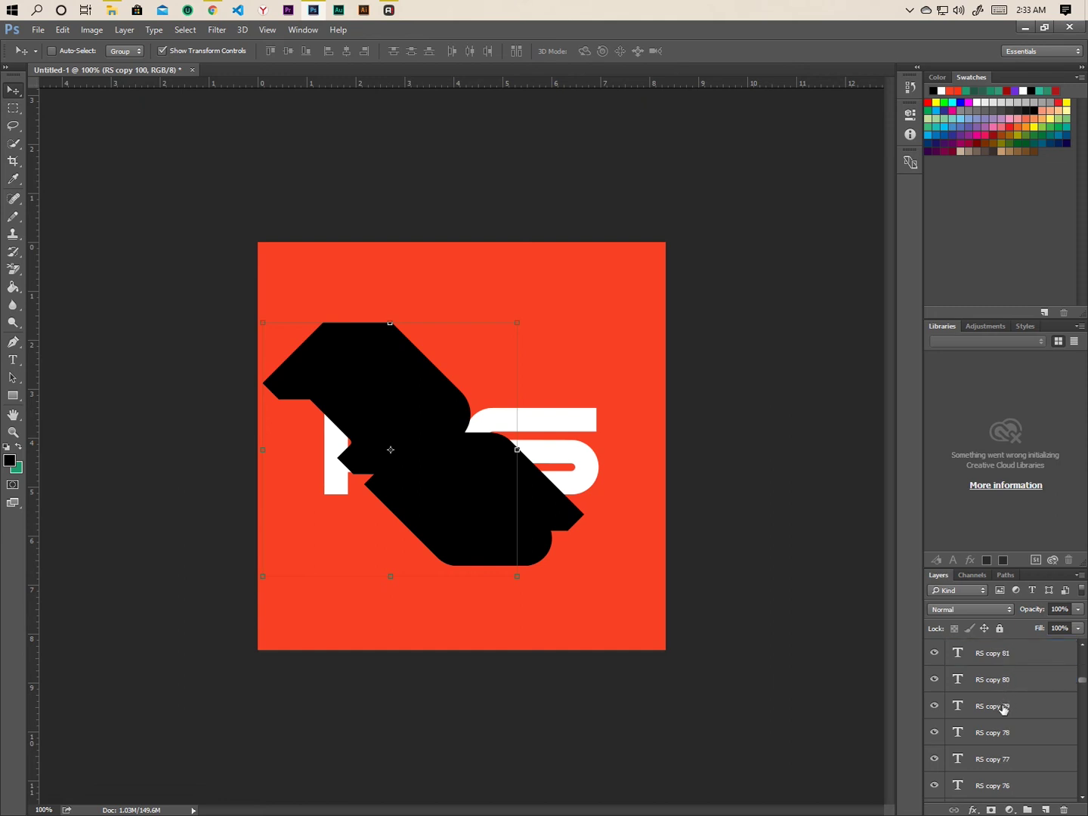
scroll(1004, 708, "down", 13)
scroll(1041, 774, "down", 8)
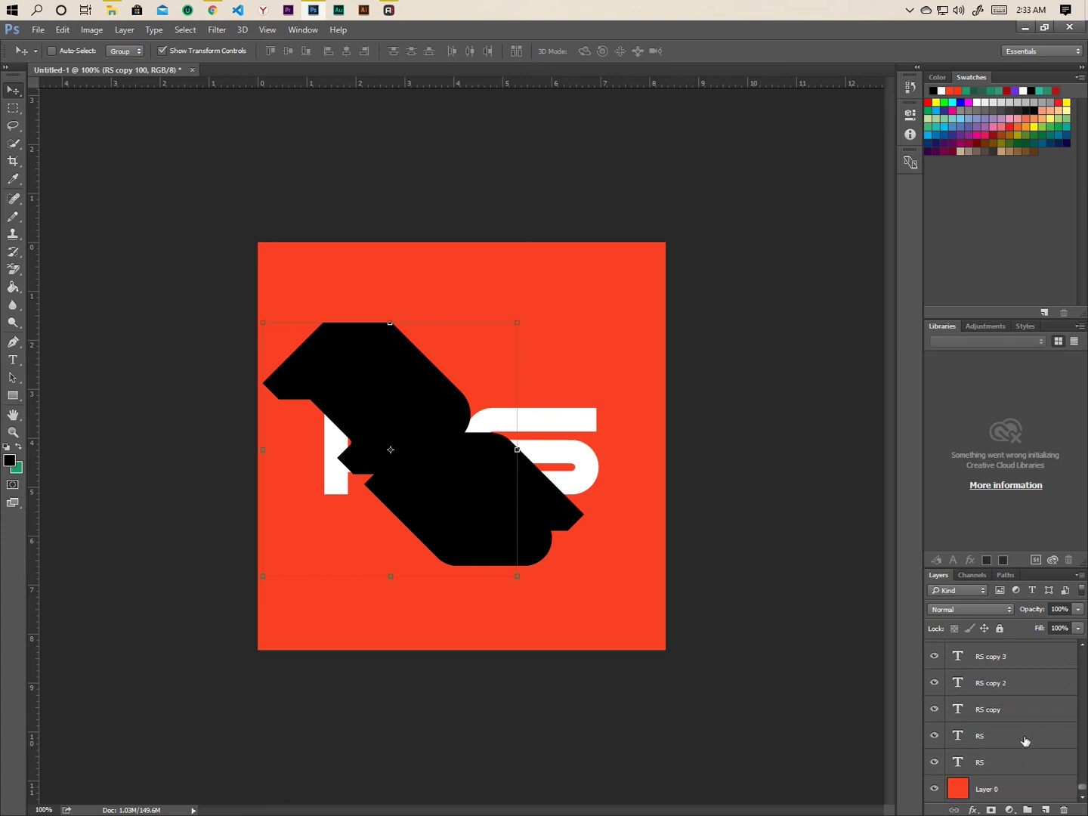
left_click(1028, 737, "shift")
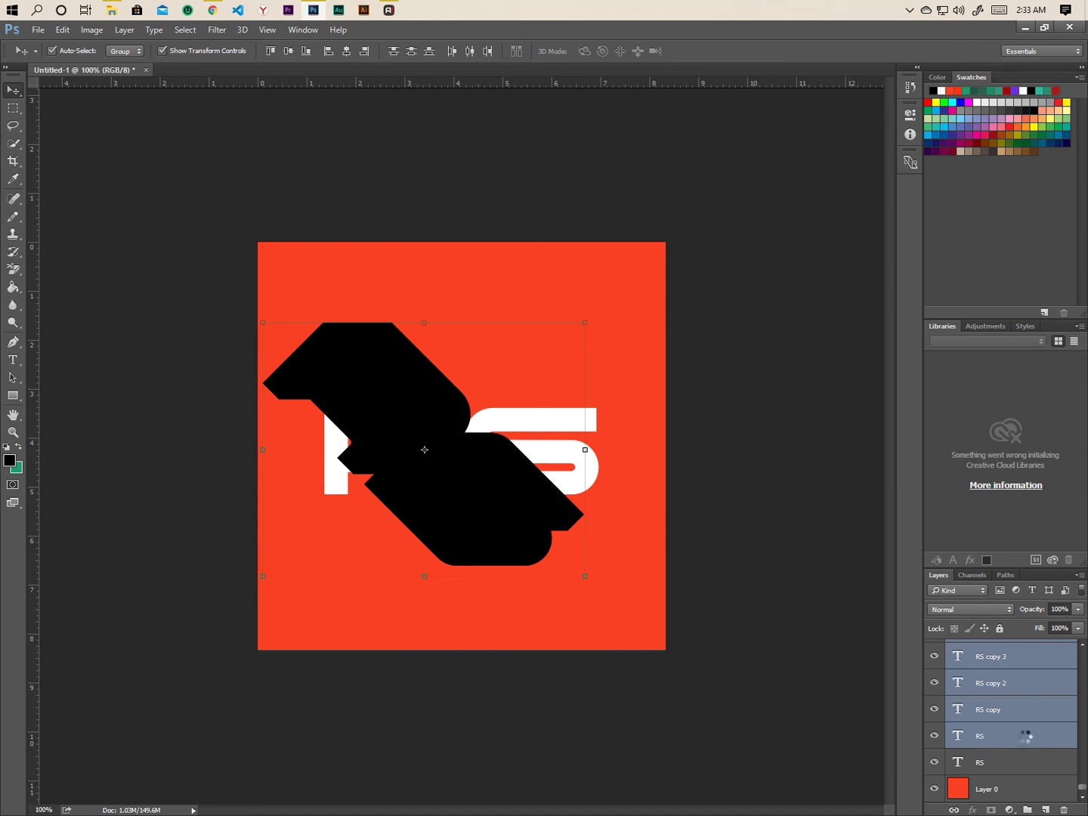
key("ctrl+e")
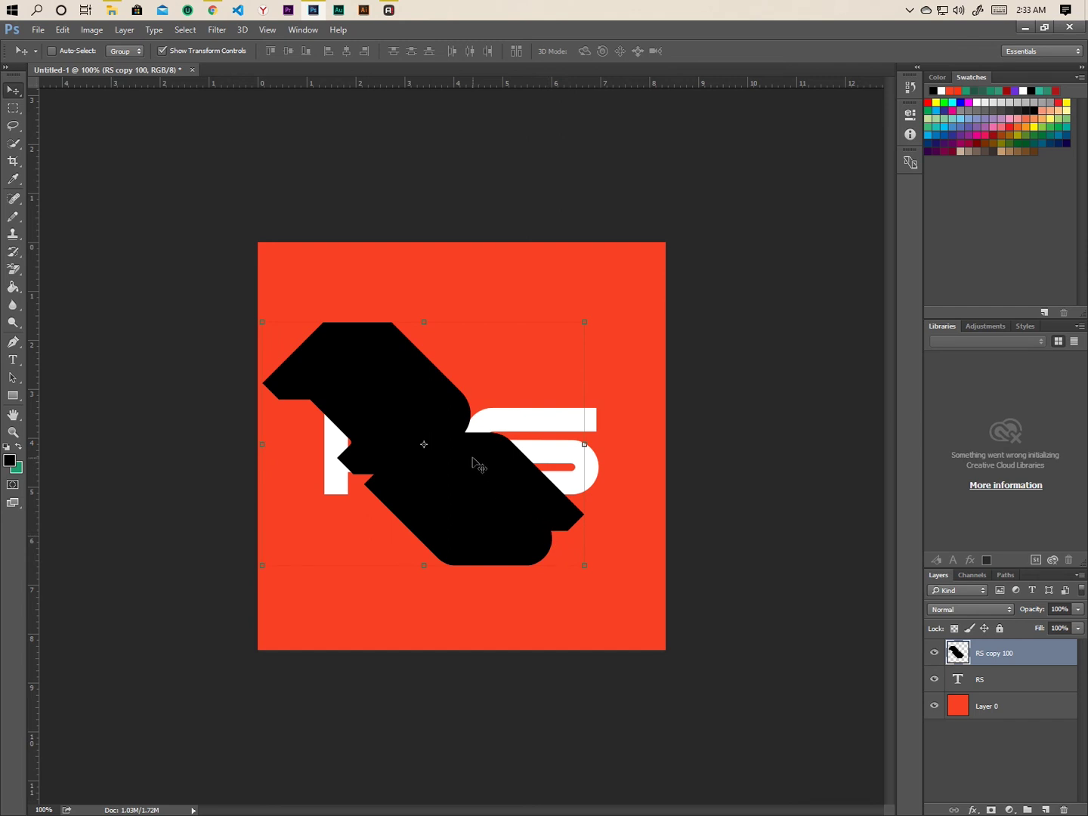
Rotate the merged black RS layer by -45° and apply the transformation
left_click_drag(266, 309, 276, 470)
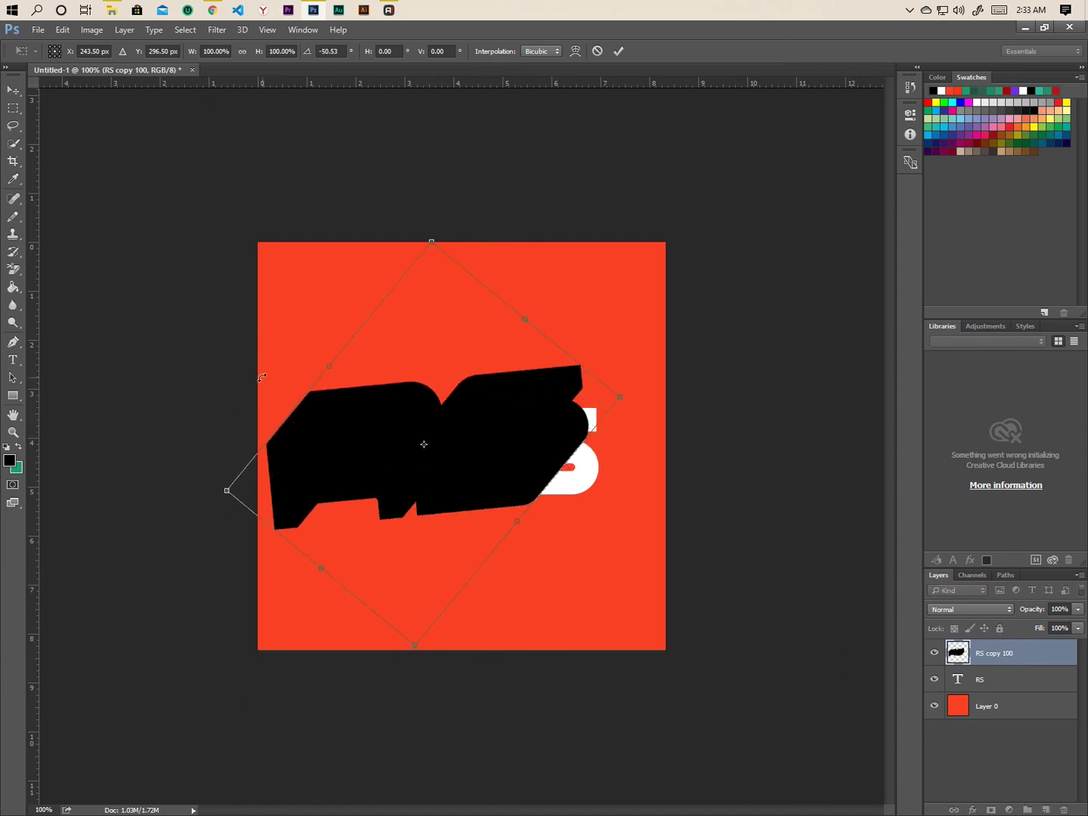
left_click(325, 52)
key("BackSpace")
key("BackSpace")
key("BackSpace")
key("BackSpace")
type("45")
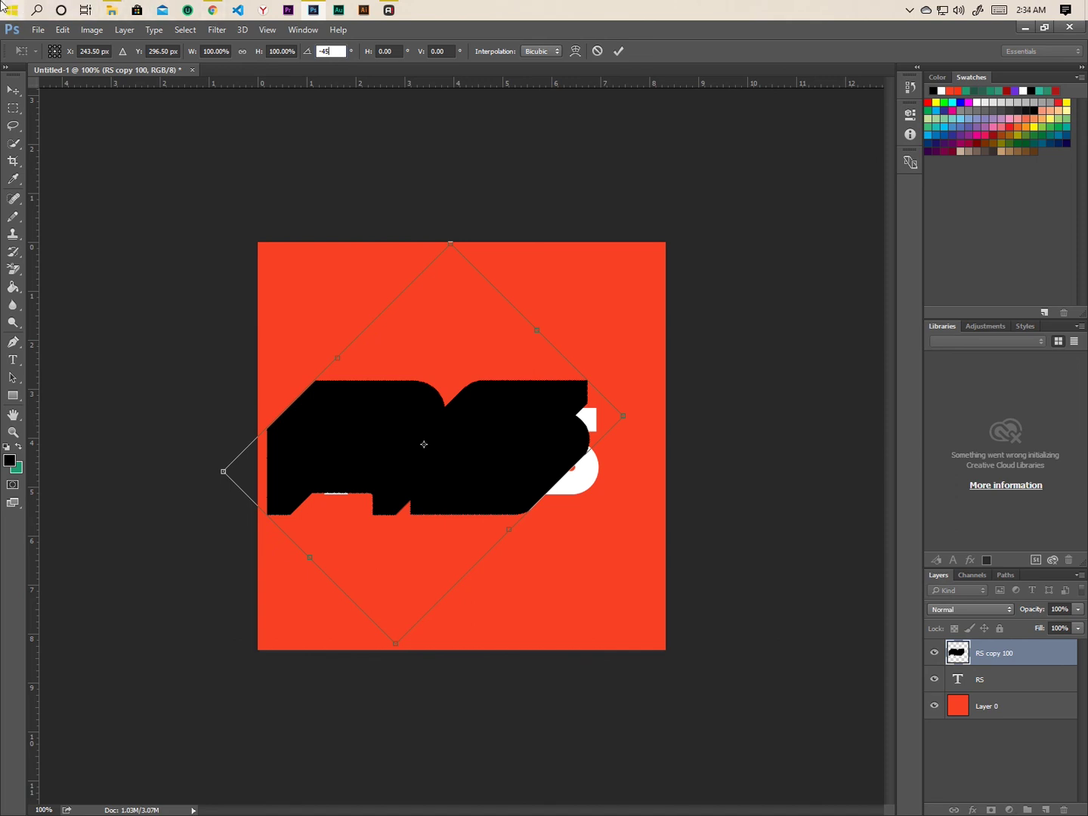
left_click(13, 91)
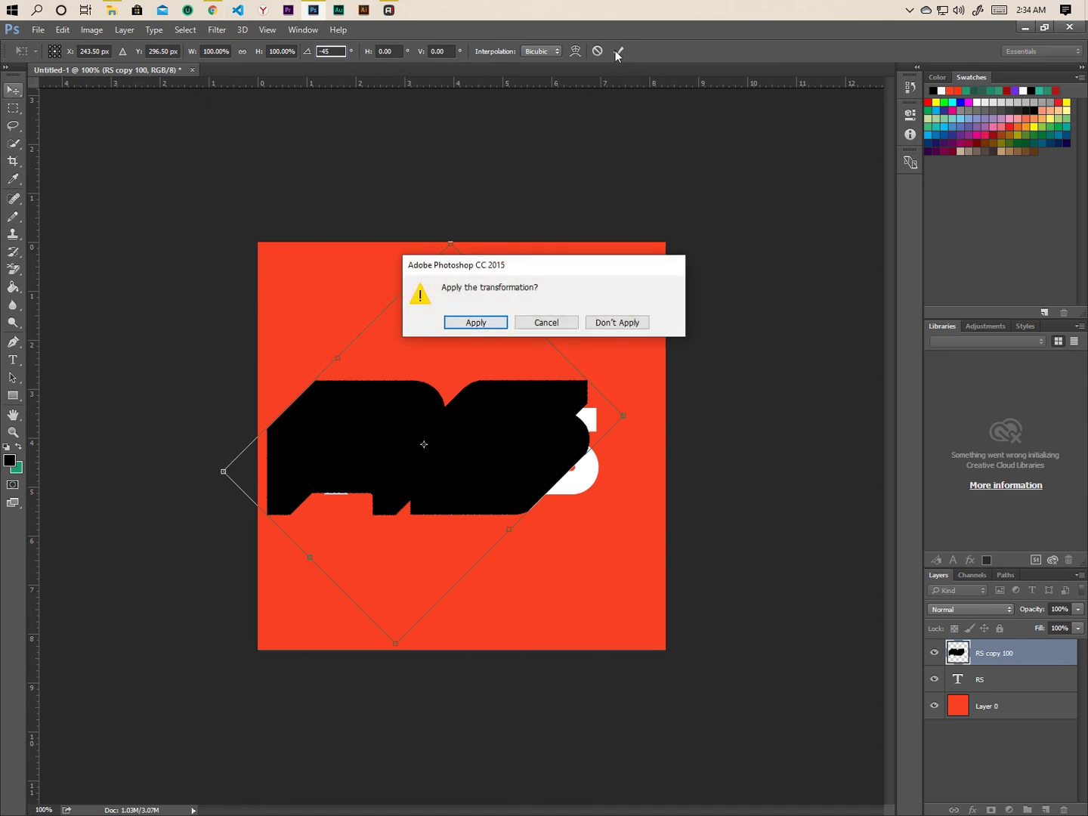
left_click(475, 322)
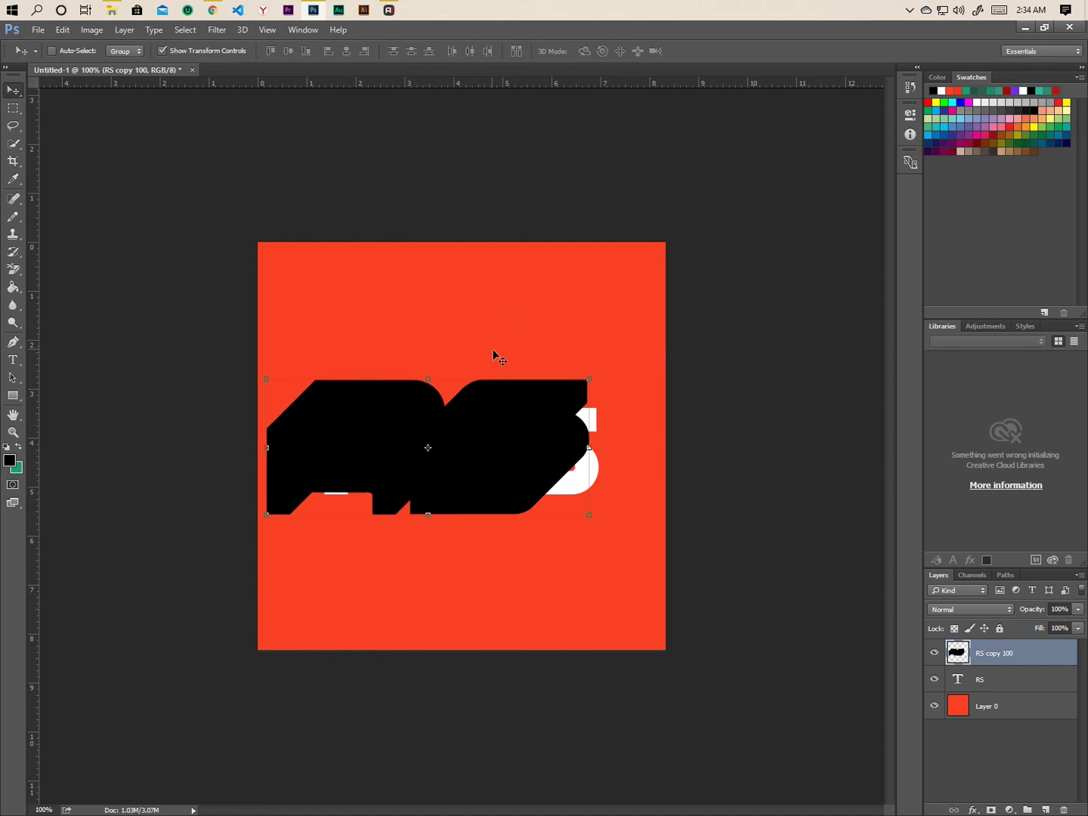
Move the black extrusion about 0.18 in right and 0.60 in down onto the white RS, and stack the white RS text layer above it
left_click_drag(421, 417, 425, 447)
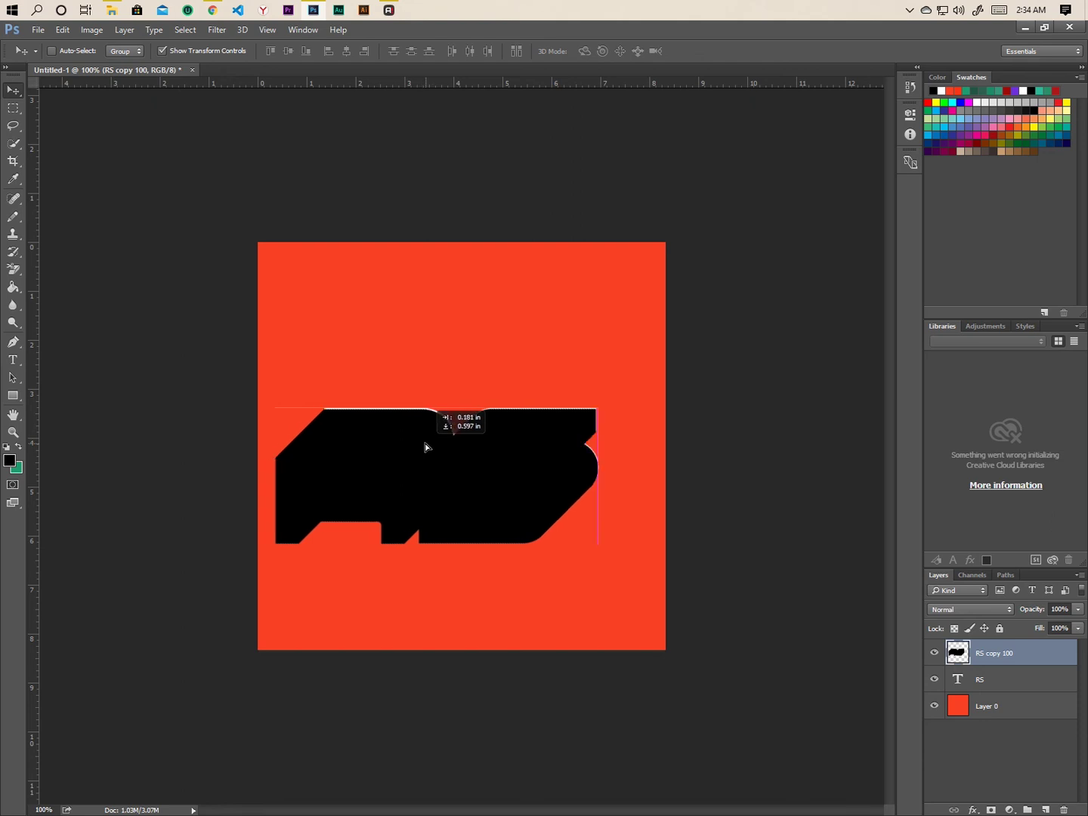
left_click_drag(425, 448, 425, 447)
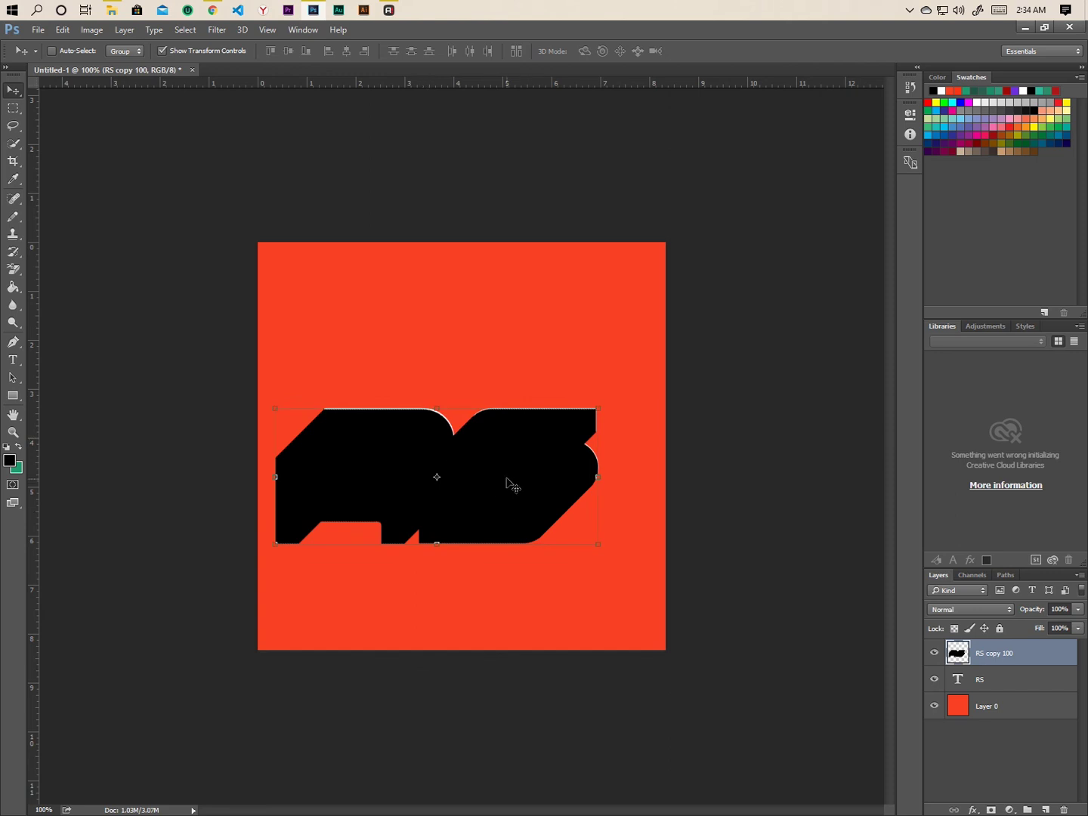
left_click(996, 678)
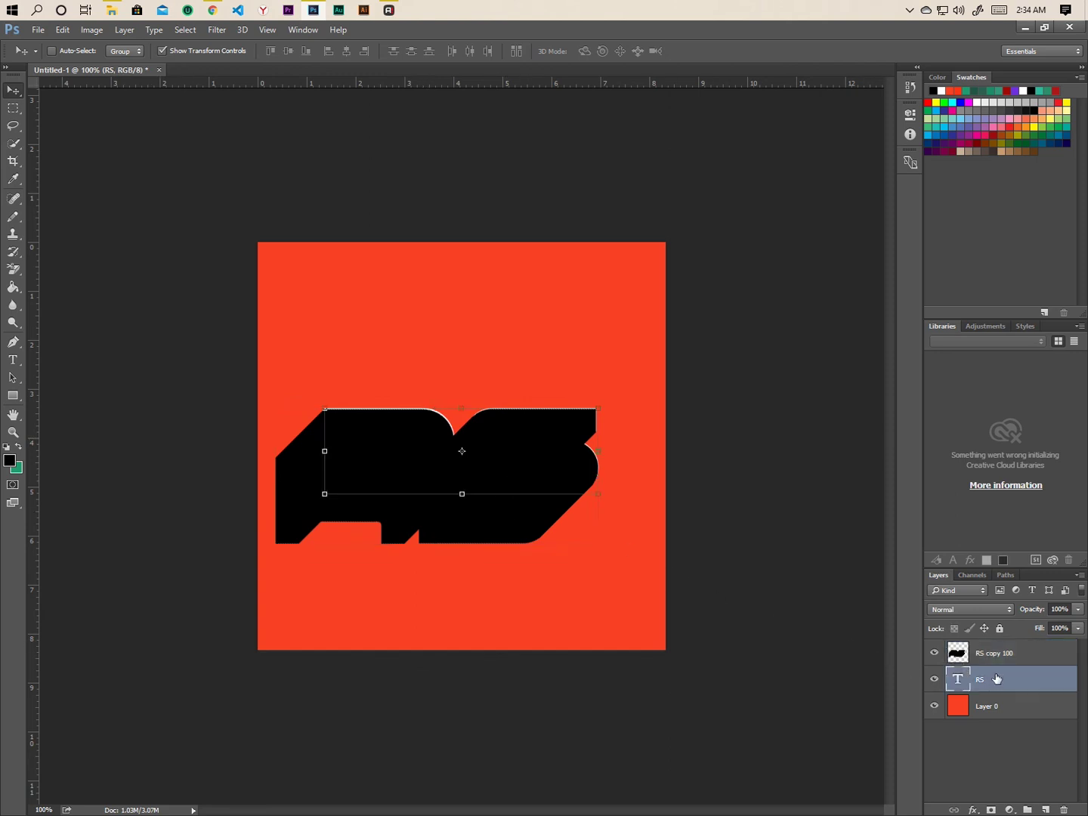
left_click_drag(997, 679, 997, 648)
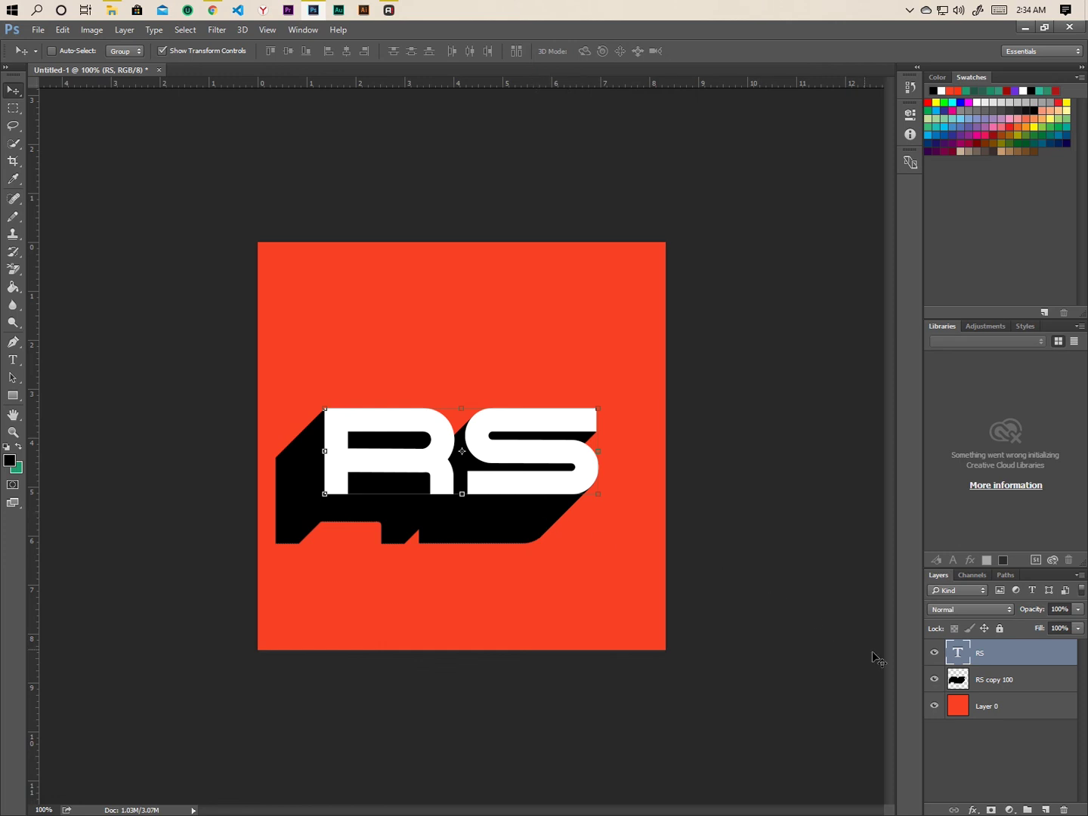
Duplicate the black extrusion layer diagonally down-left, offset about 0.49 in left and 0.50 in down, to lengthen the shadow
left_click(1003, 687)
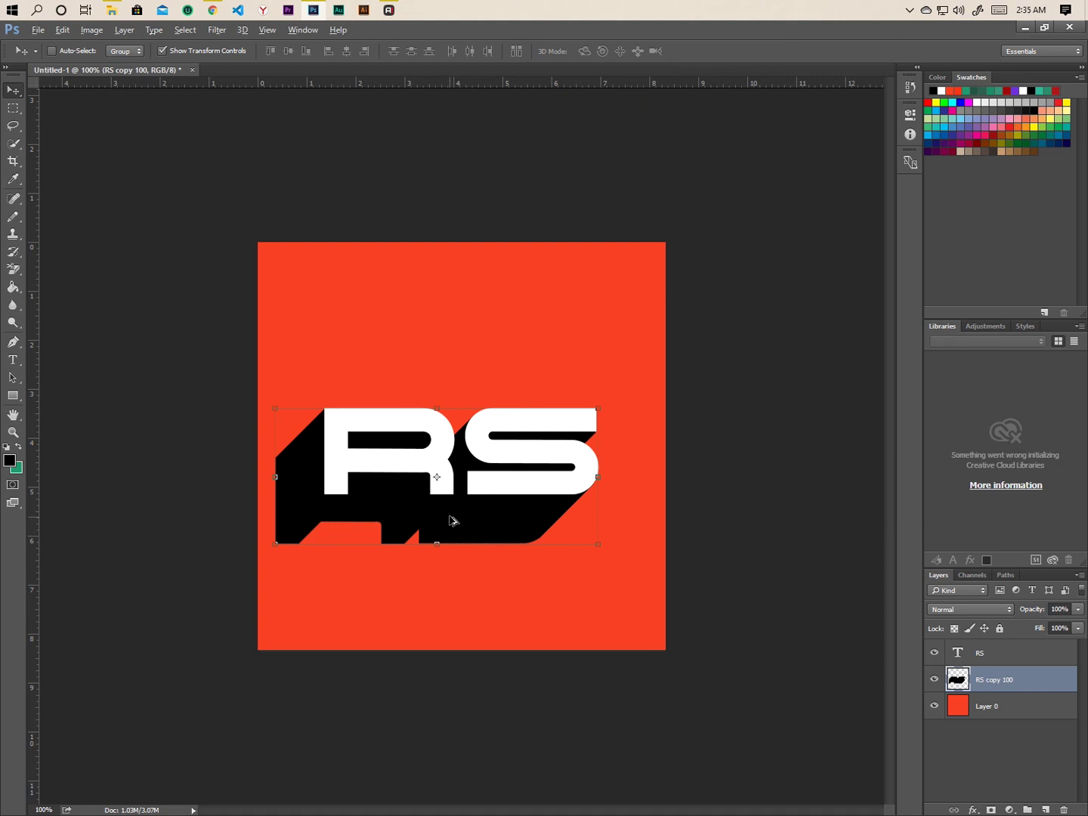
left_click_drag(451, 520, 425, 543)
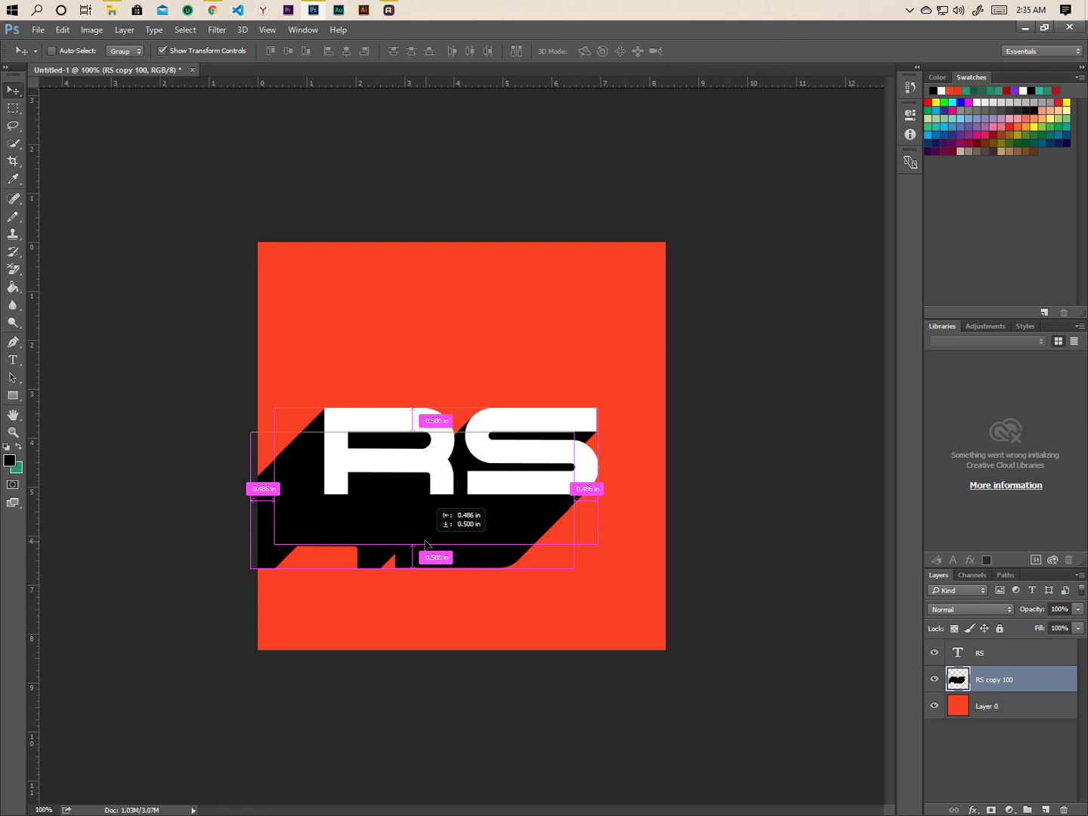
left_click_drag(426, 543, 426, 543)
key("alt")
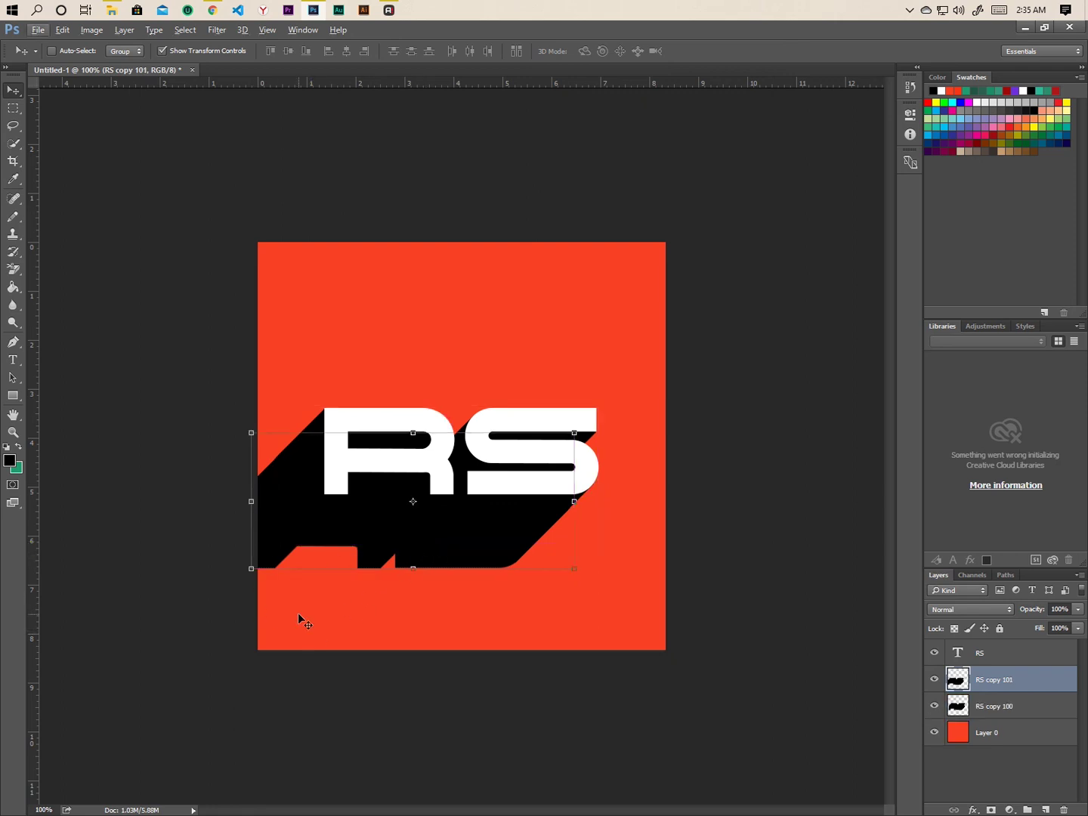
key("alt")
left_click_drag(450, 536, 378, 608)
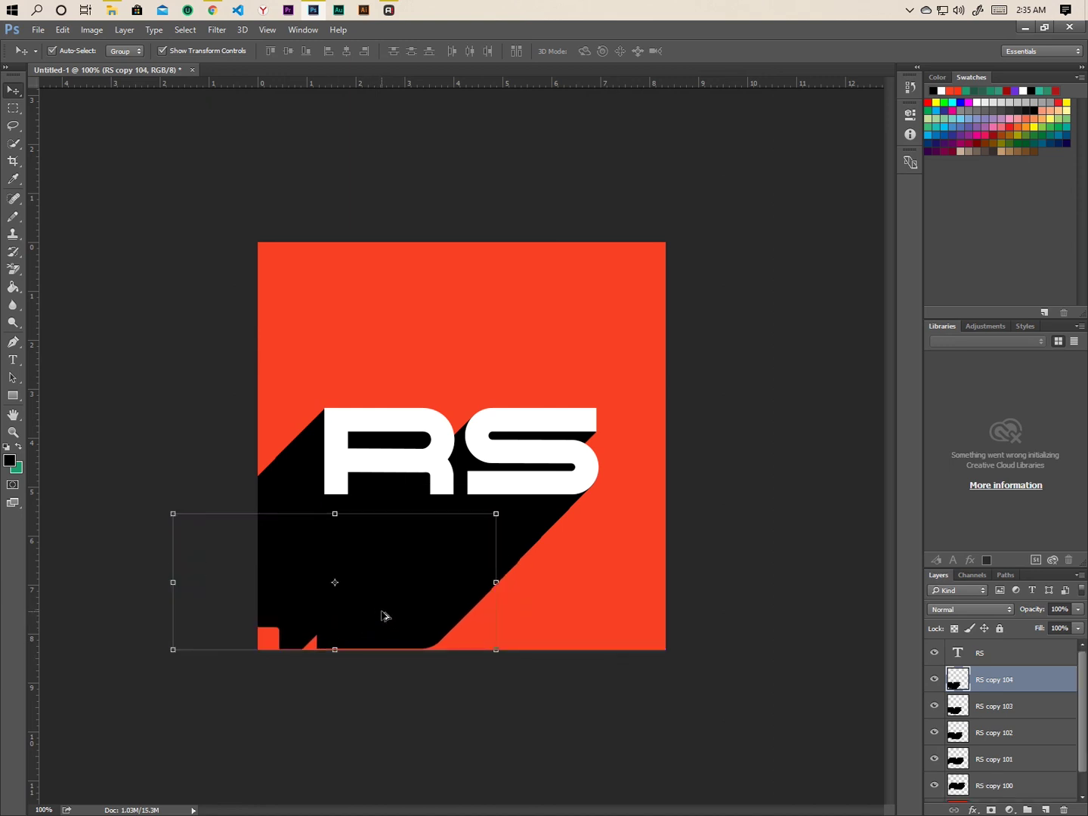
key("ctrl")
scroll(519, 579, "up", 5)
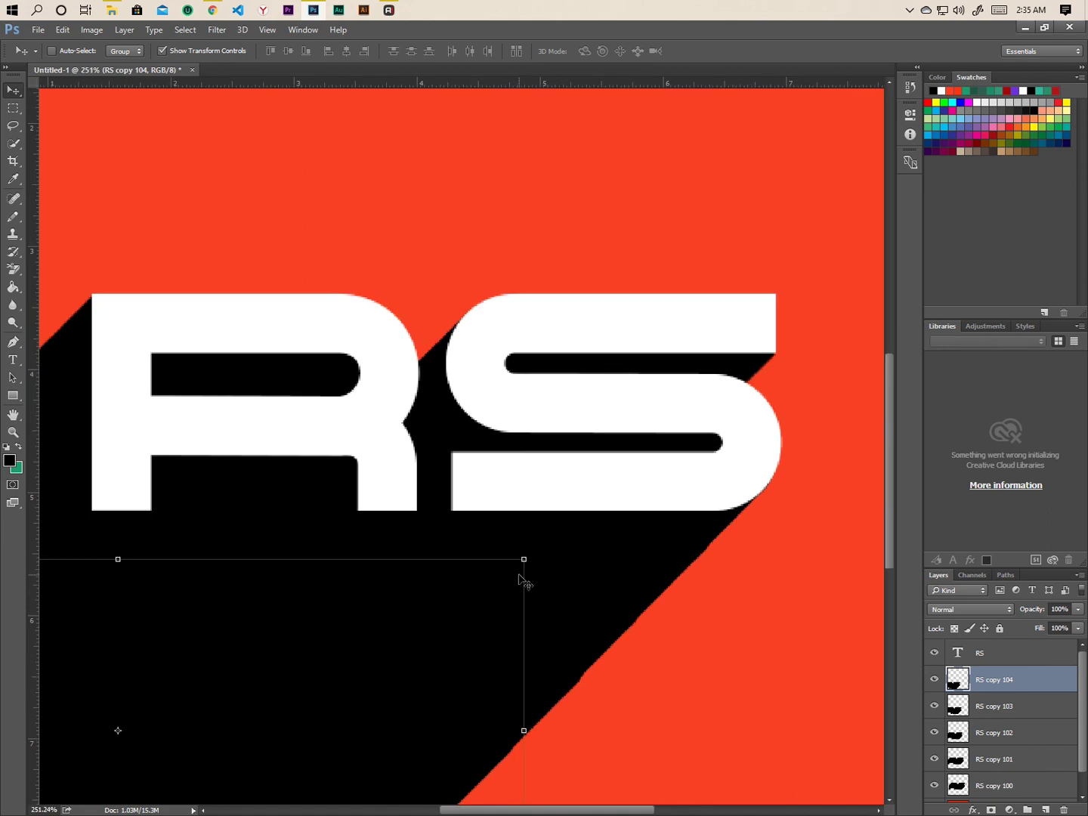
scroll(519, 579, "down", 3)
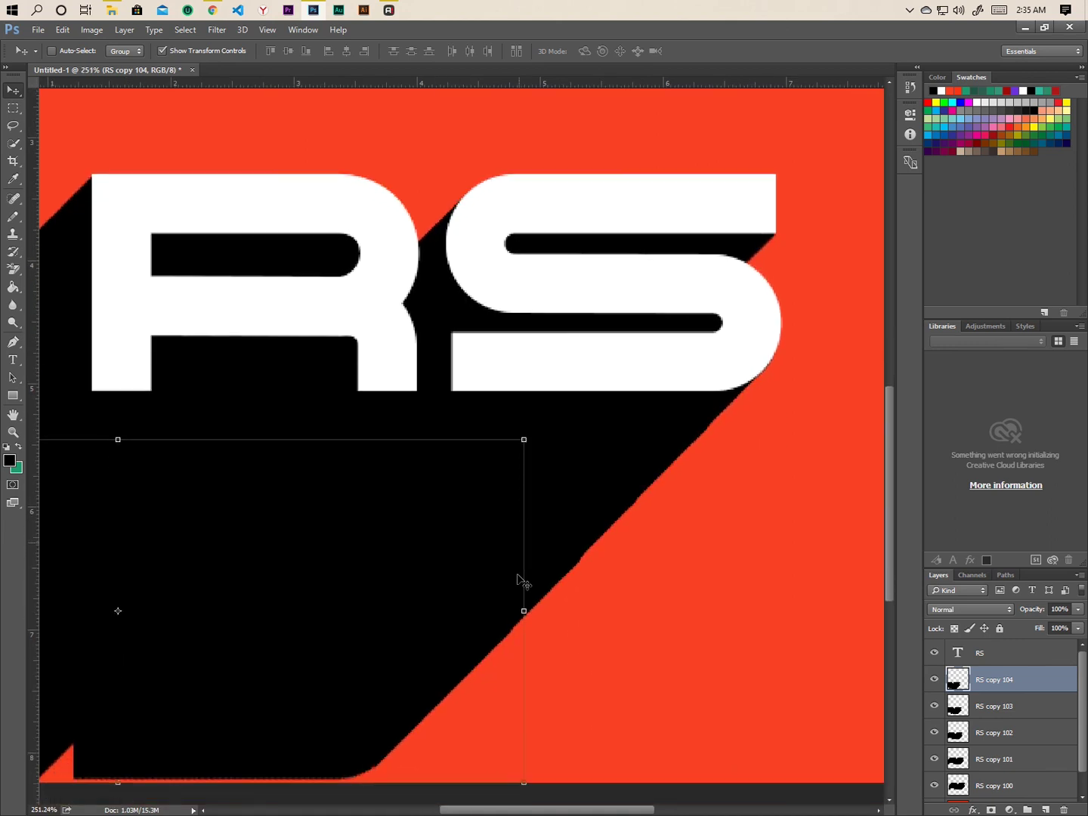
scroll(517, 576, "down", 3)
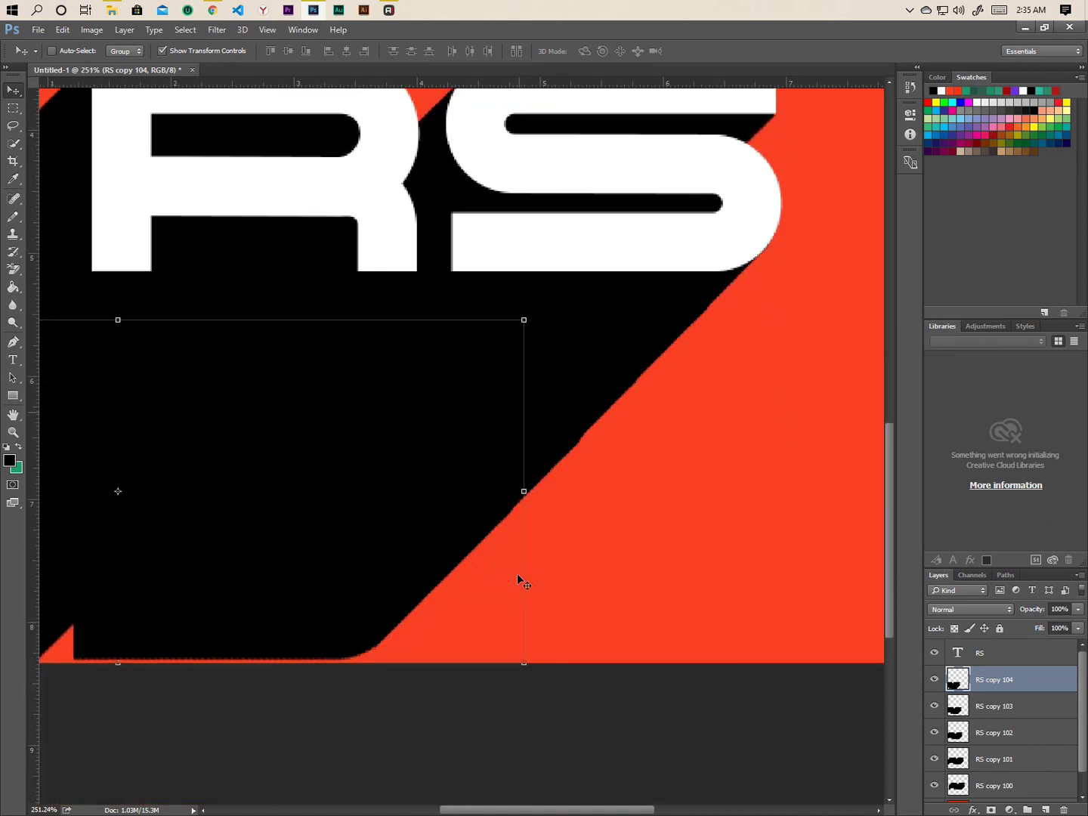
scroll(529, 552, "down", 1)
scroll(533, 544, "down", 1)
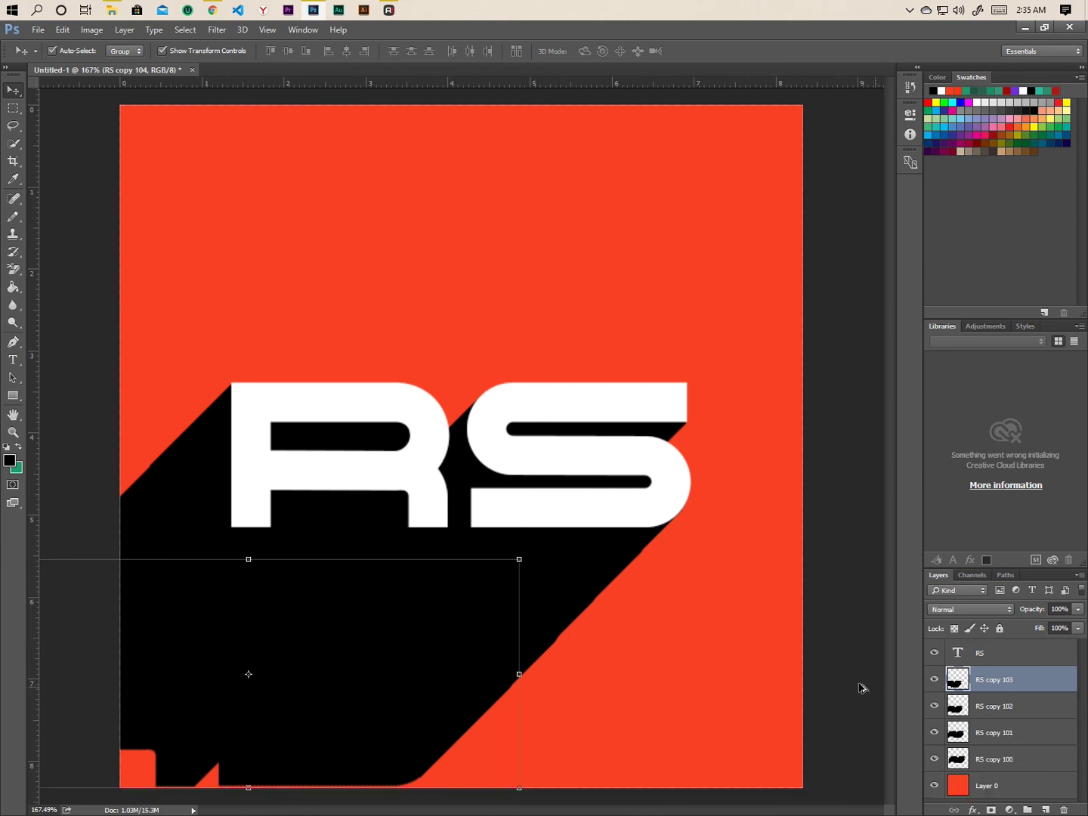
key("Delete")
key("Delete")
key("Delete")
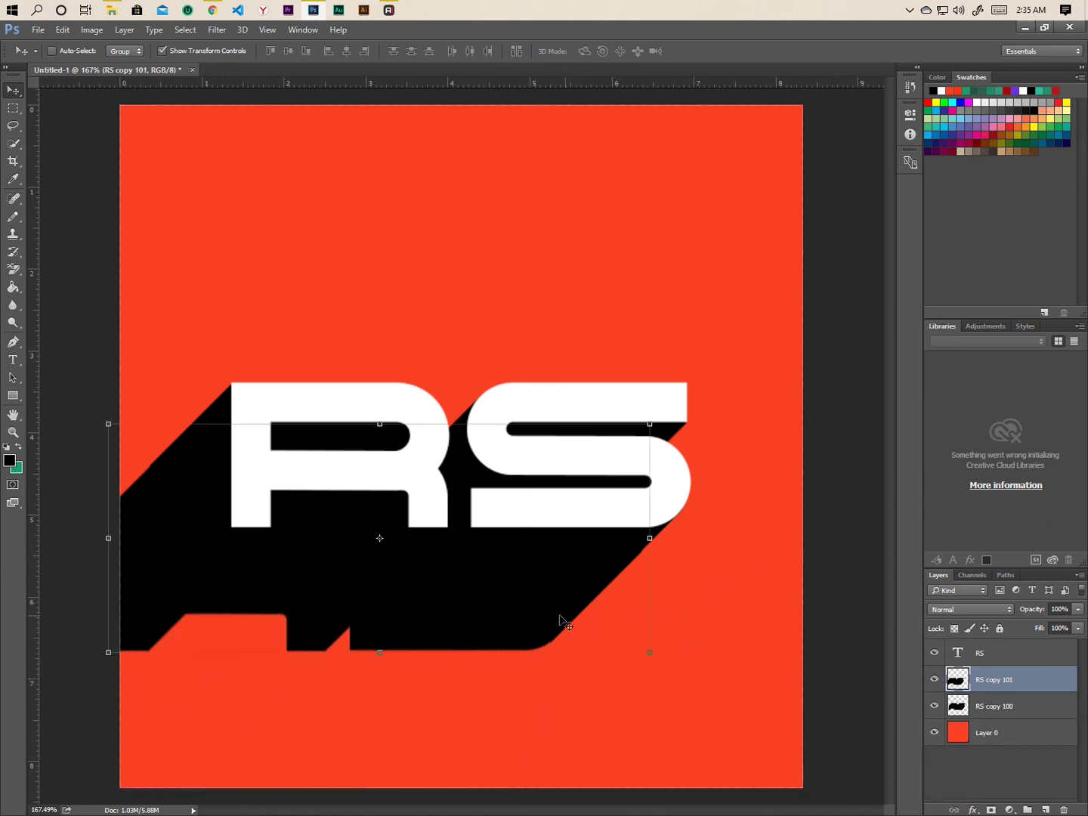
Add three more diagonally offset copies of the black extrusion, extending the long shadow past the canvas's bottom edge with a straight diagonal side
scroll(496, 609, "up", 1)
scroll(496, 609, "up", 1)
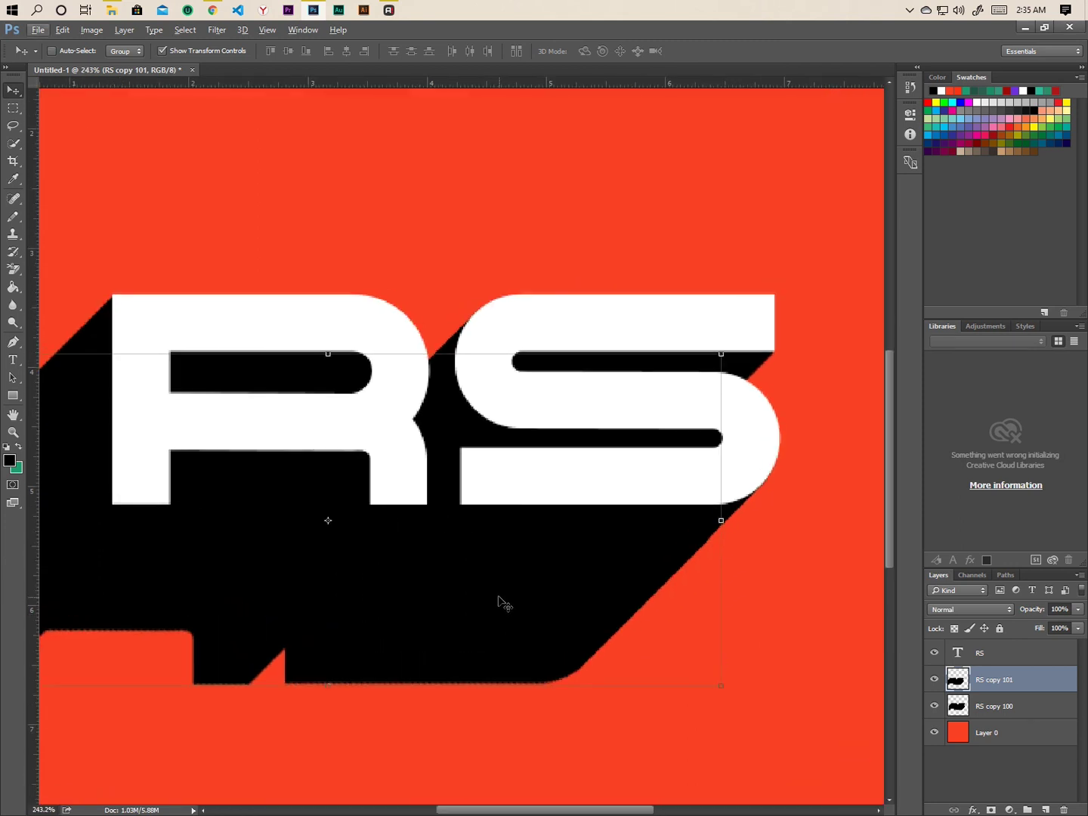
left_click_drag(502, 591, 408, 675)
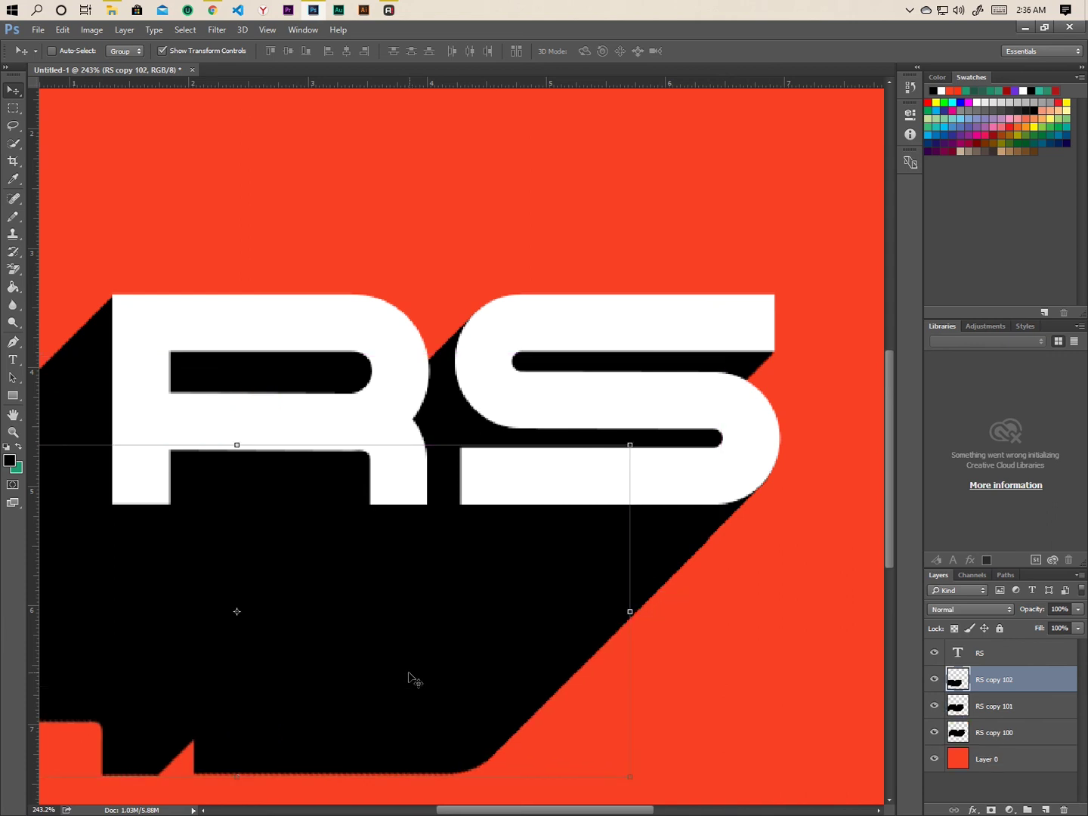
scroll(409, 676, "down", 5)
scroll(409, 673, "down", 6)
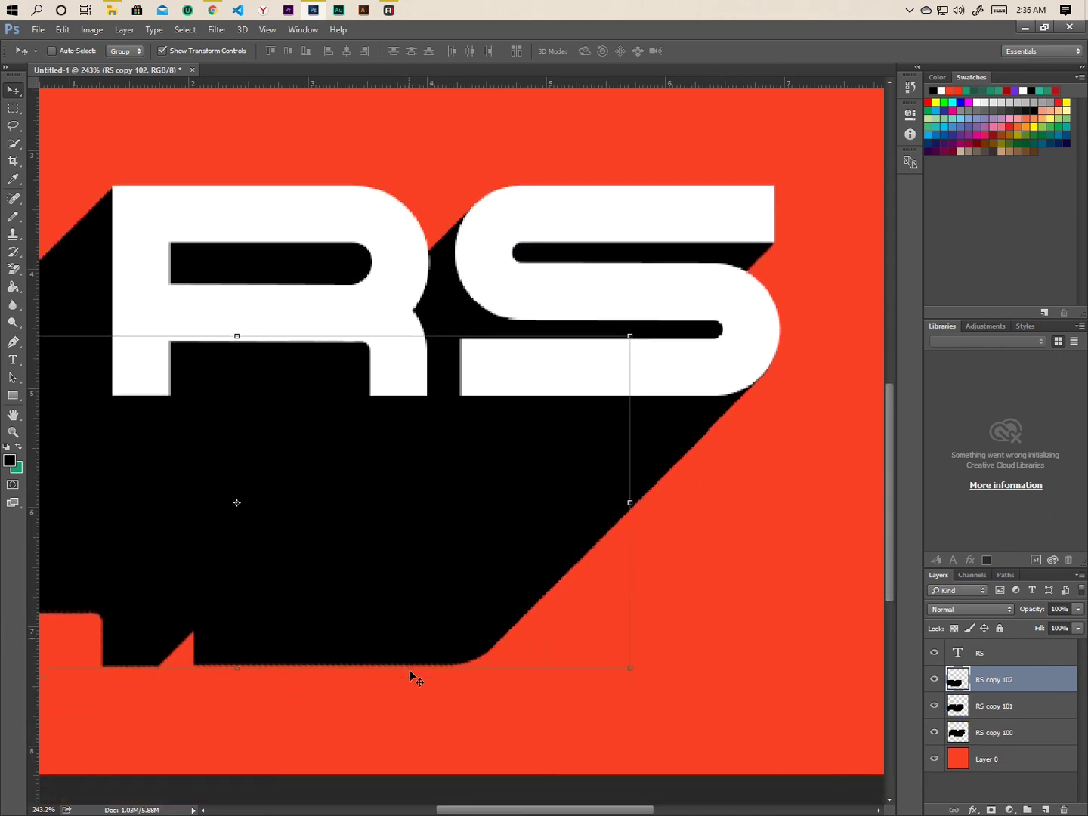
scroll(411, 549, "down", 7)
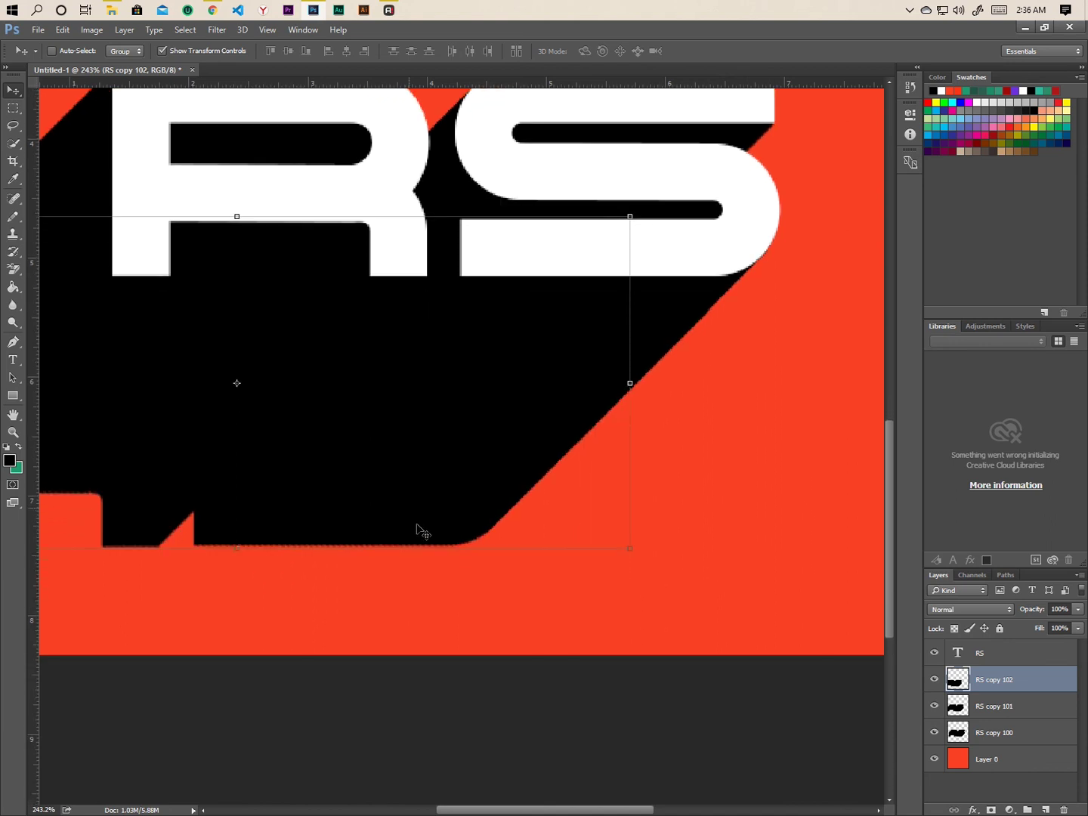
scroll(508, 512, "down", 6)
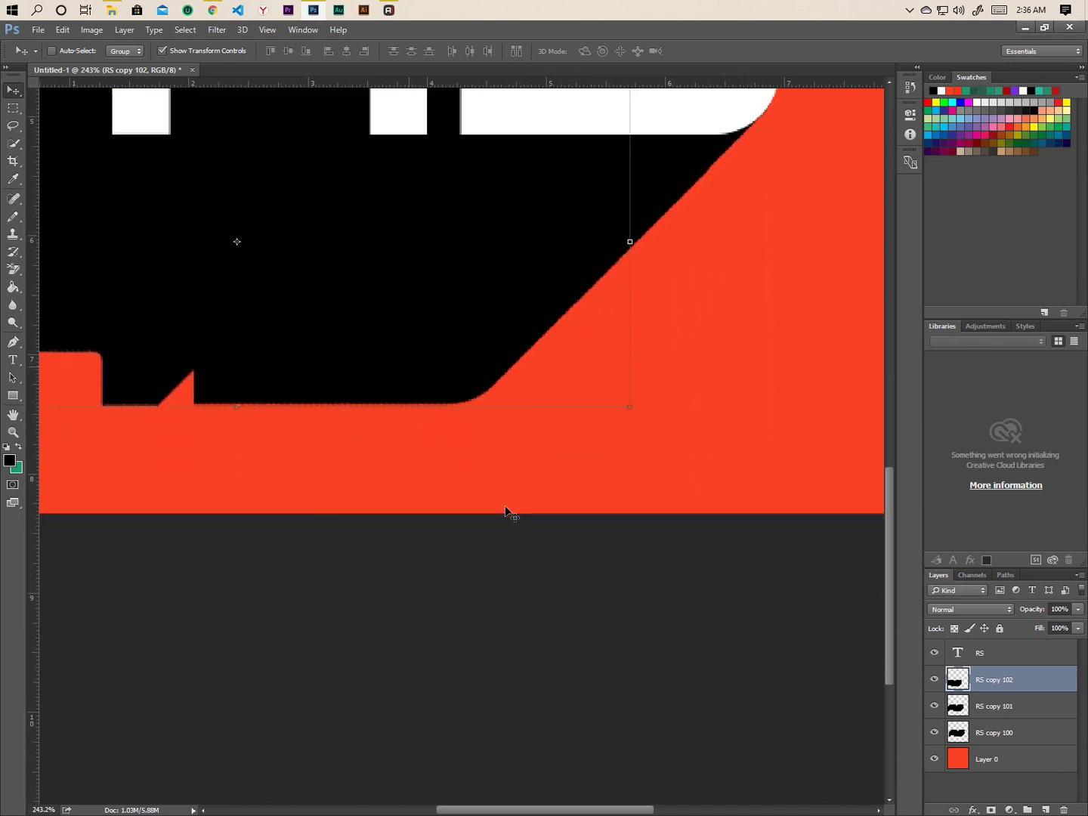
scroll(493, 356, "up", 4)
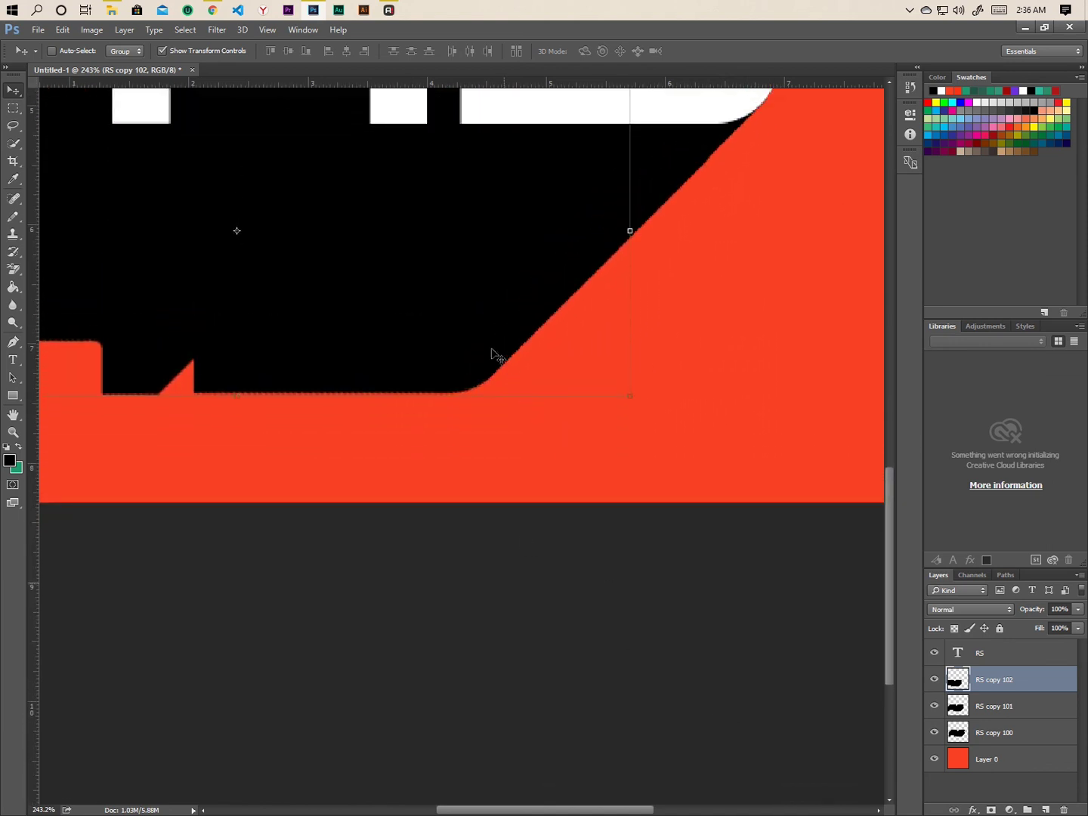
scroll(464, 371, "up", 1)
key("ctrl")
left_click_drag(385, 427, 302, 512)
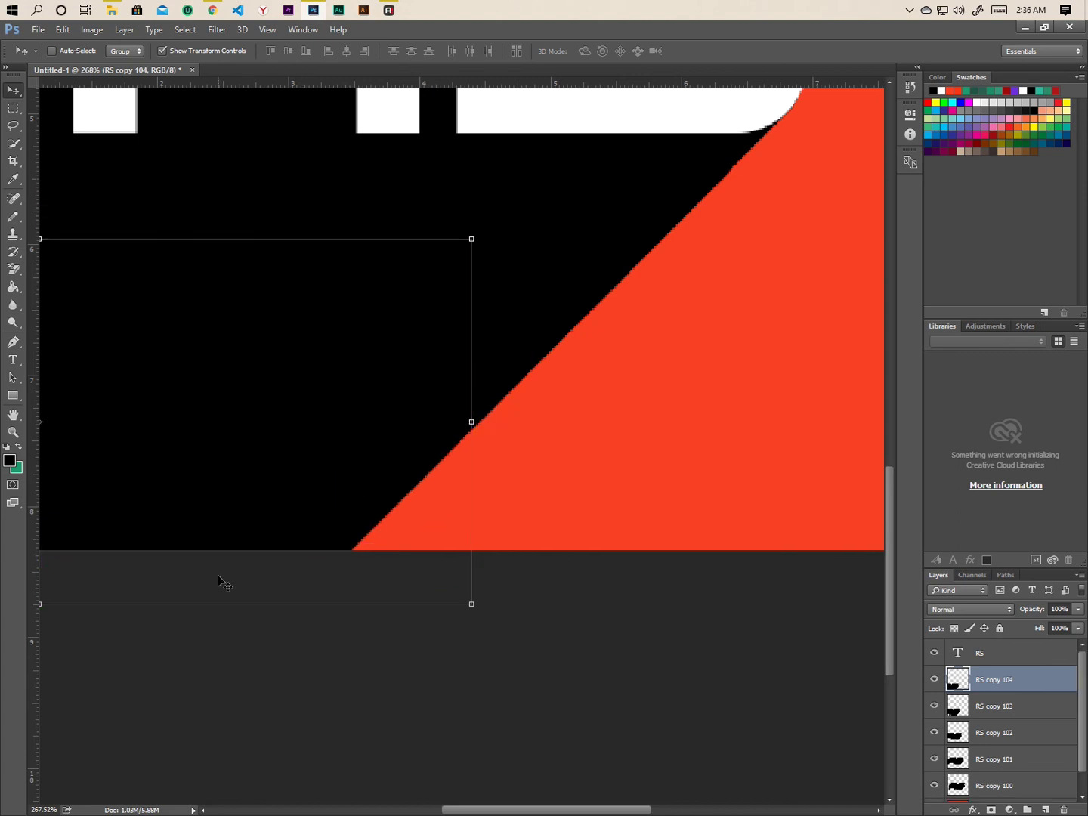
left_click_drag(593, 813, 522, 813)
scroll(567, 637, "down", 5)
key("alt")
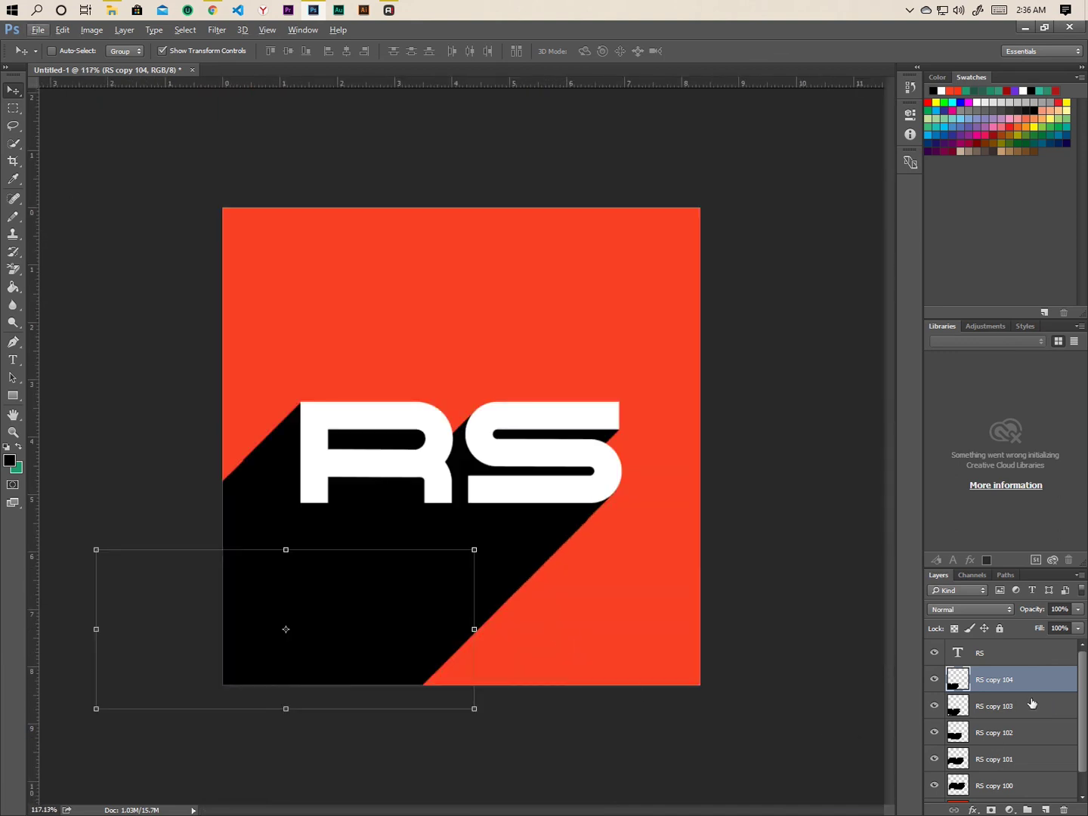
Merge the black shadow layers from RS copy 104 down to RS copy 100 and set the merged layer's opacity to 33%
scroll(1031, 703, "down", 1)
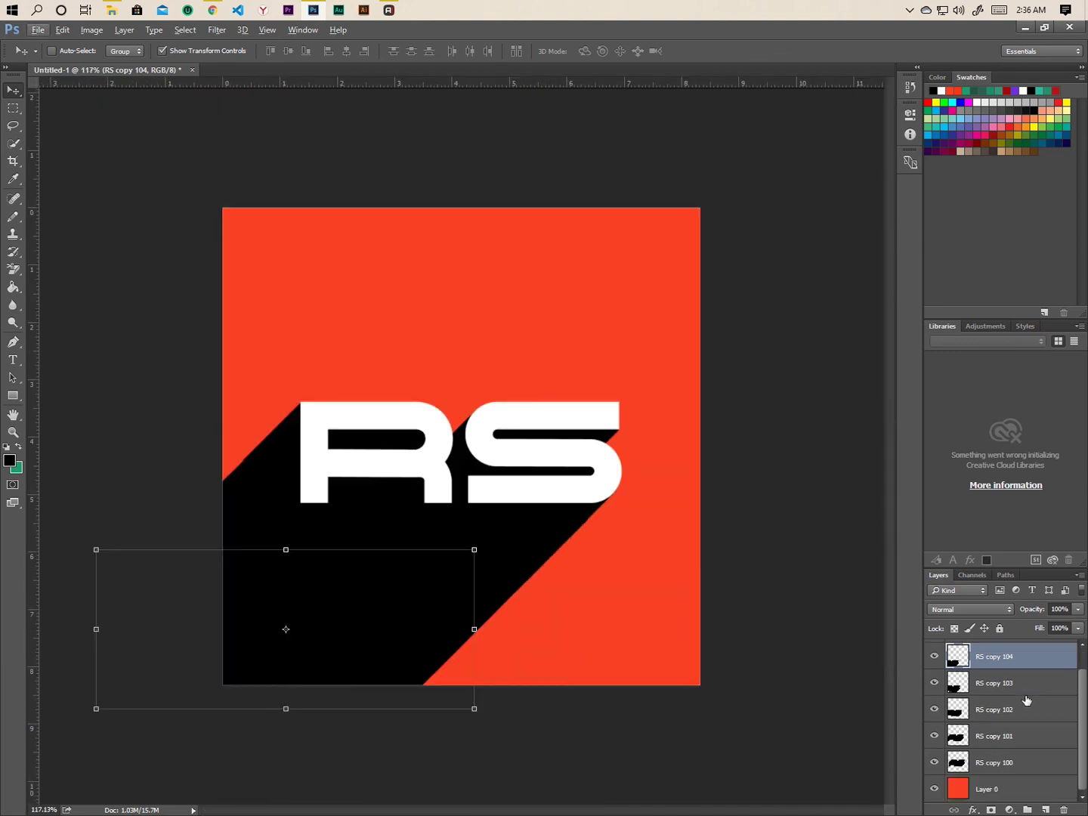
left_click(1016, 770, "shift")
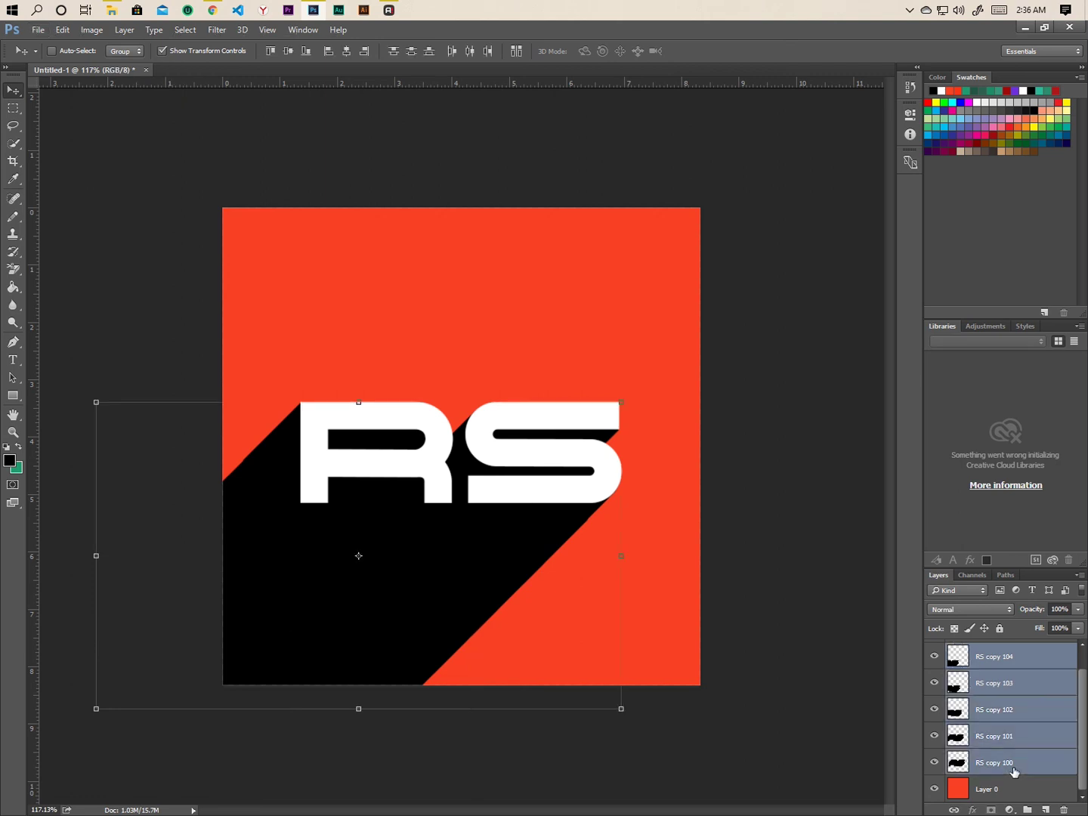
key("ctrl+e")
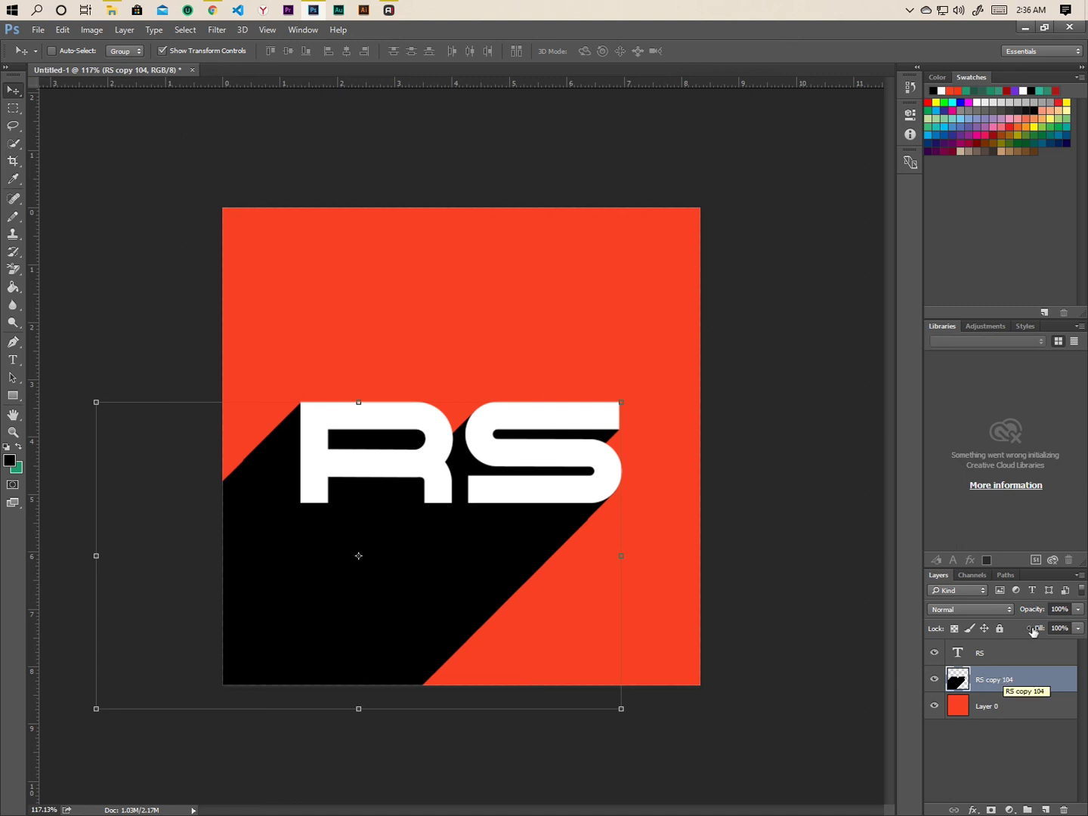
left_click_drag(1037, 610, 990, 616)
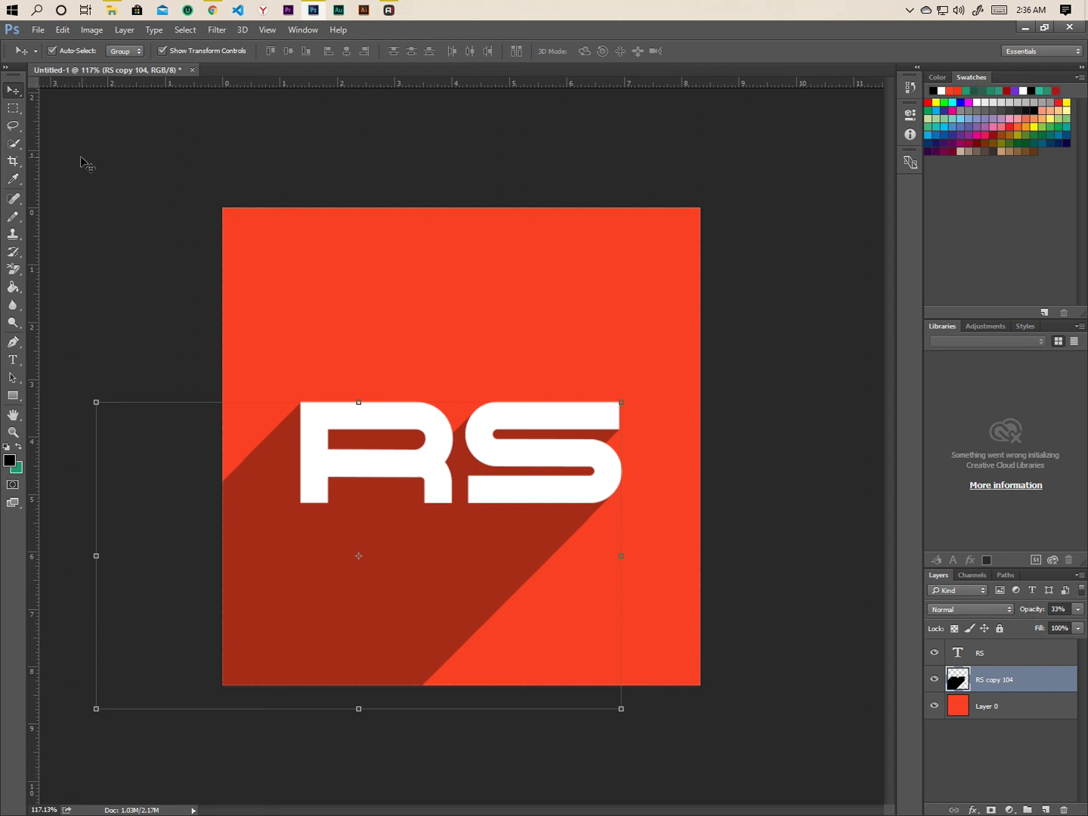
key("ctrl+s")
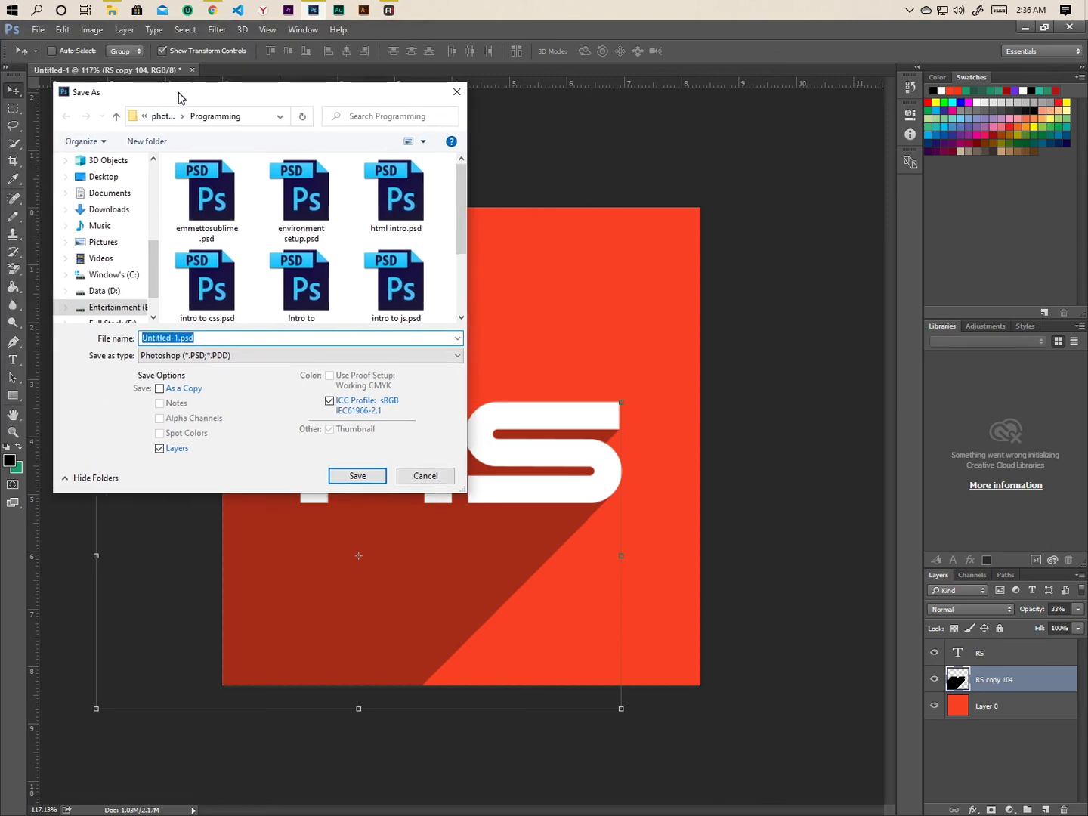
left_click(426, 476)
left_click(37, 30)
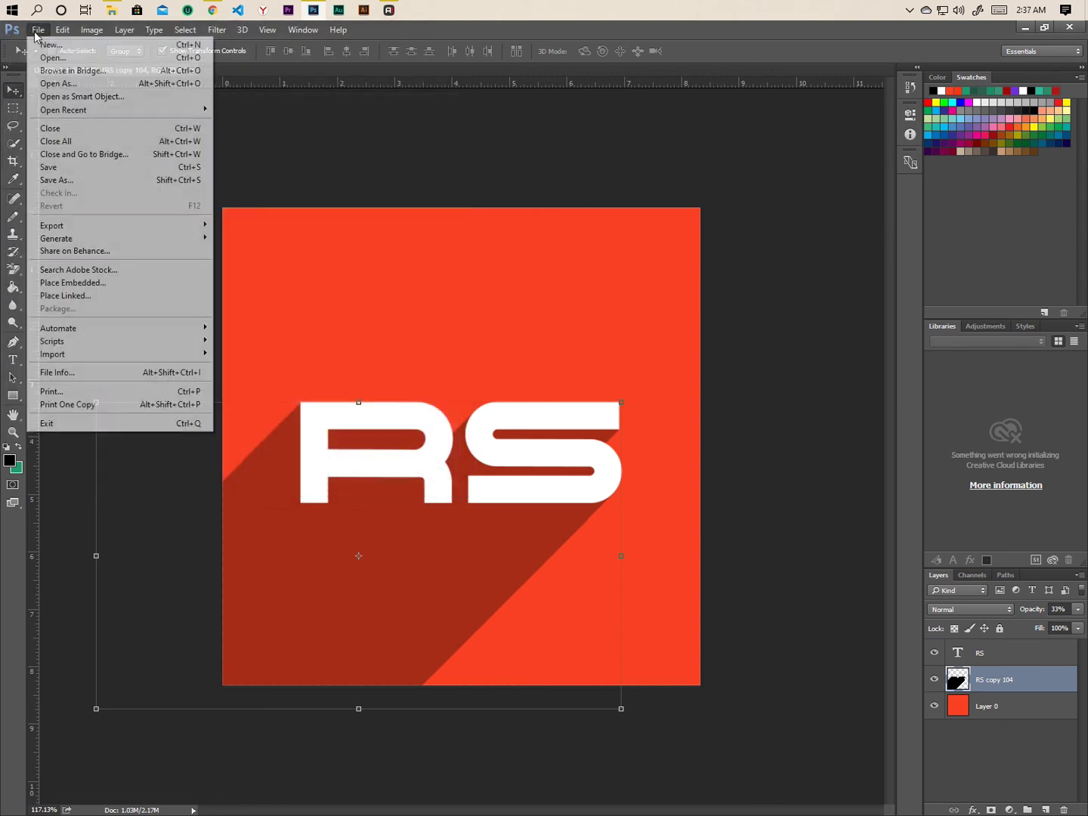
left_click(60, 181)
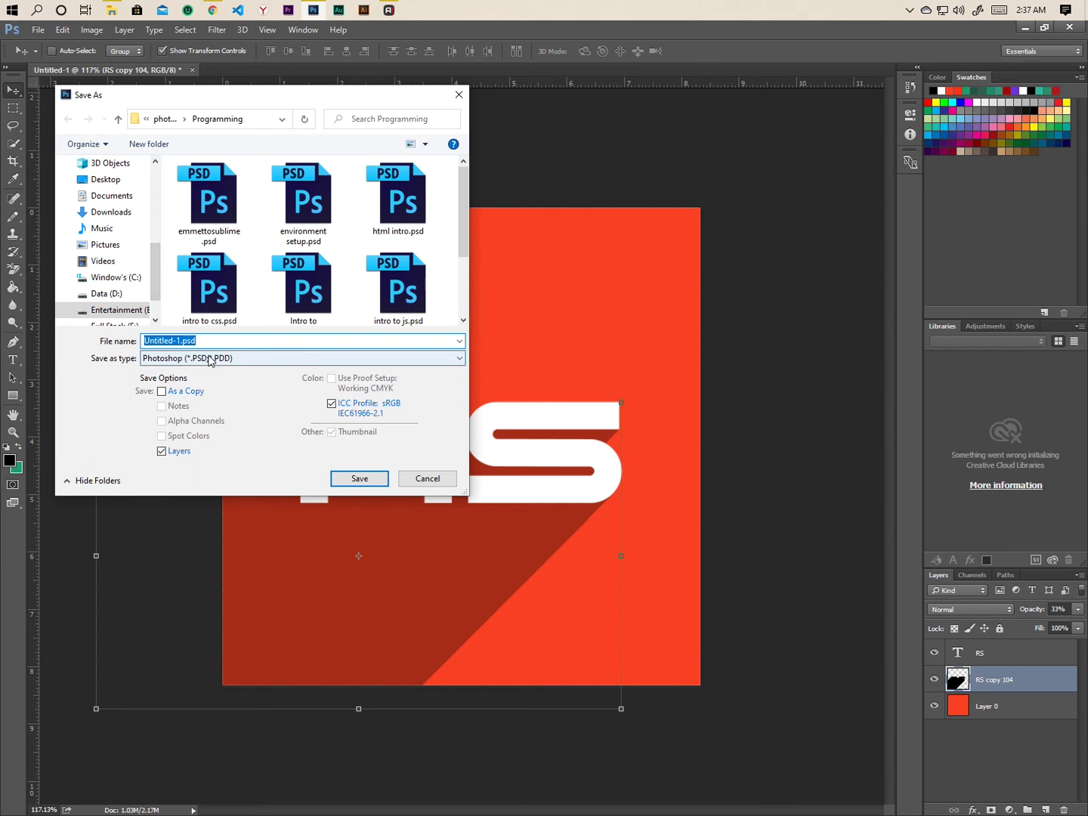
left_click(209, 358)
left_click(200, 557)
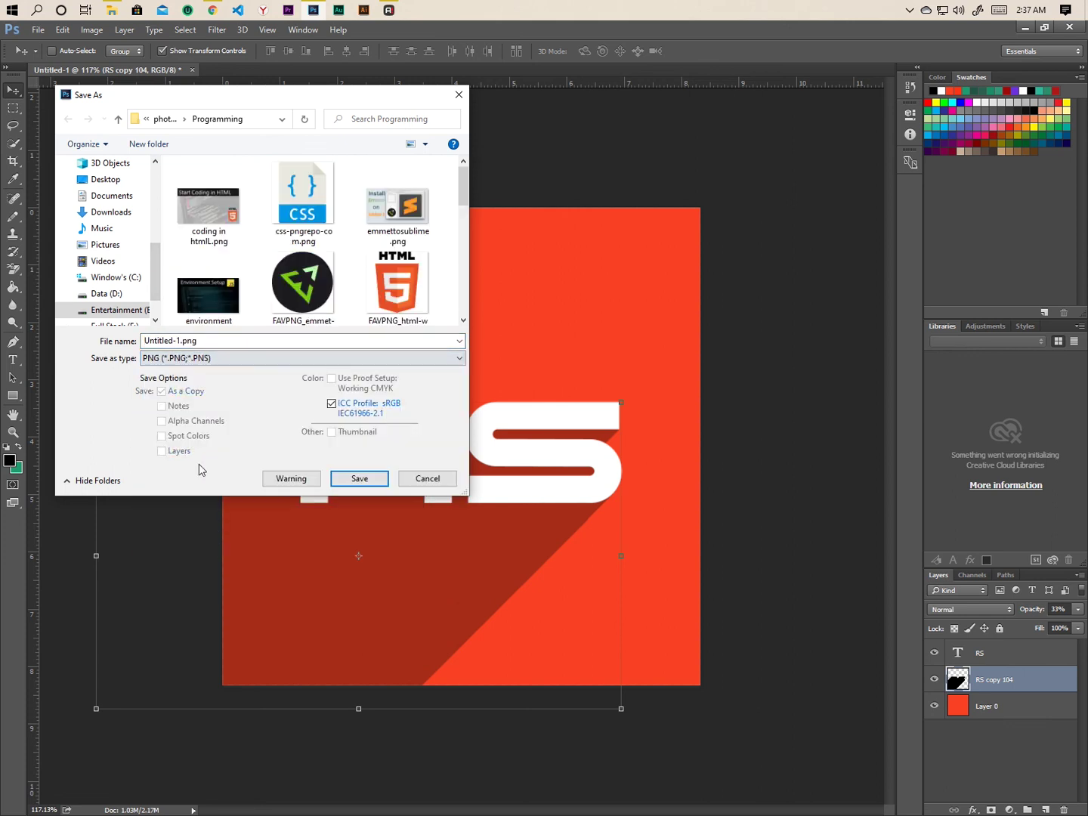
double_click(181, 342)
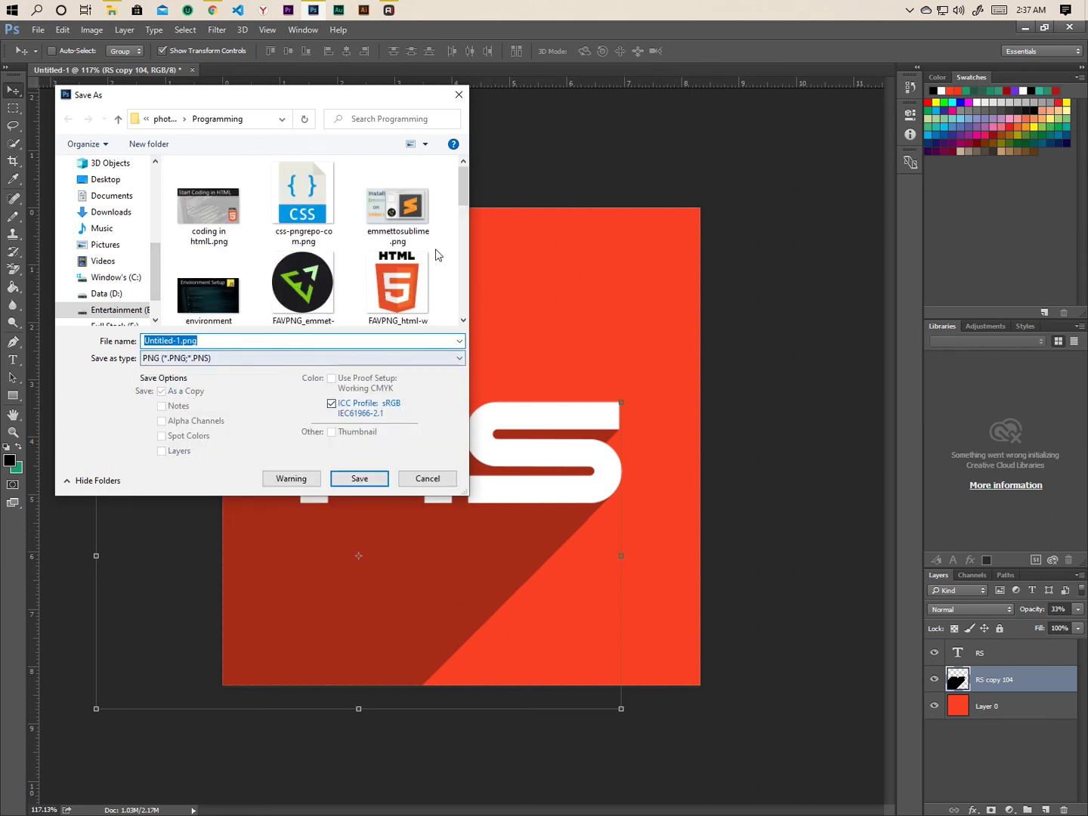
left_click(458, 95)
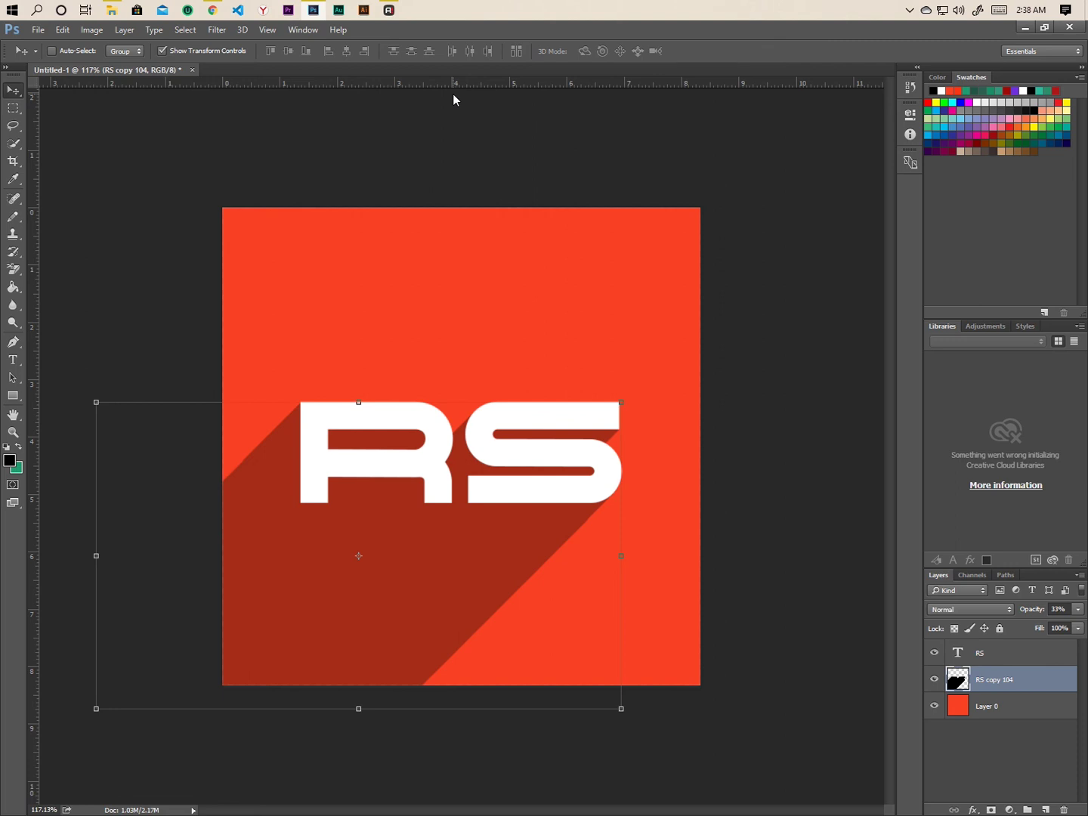